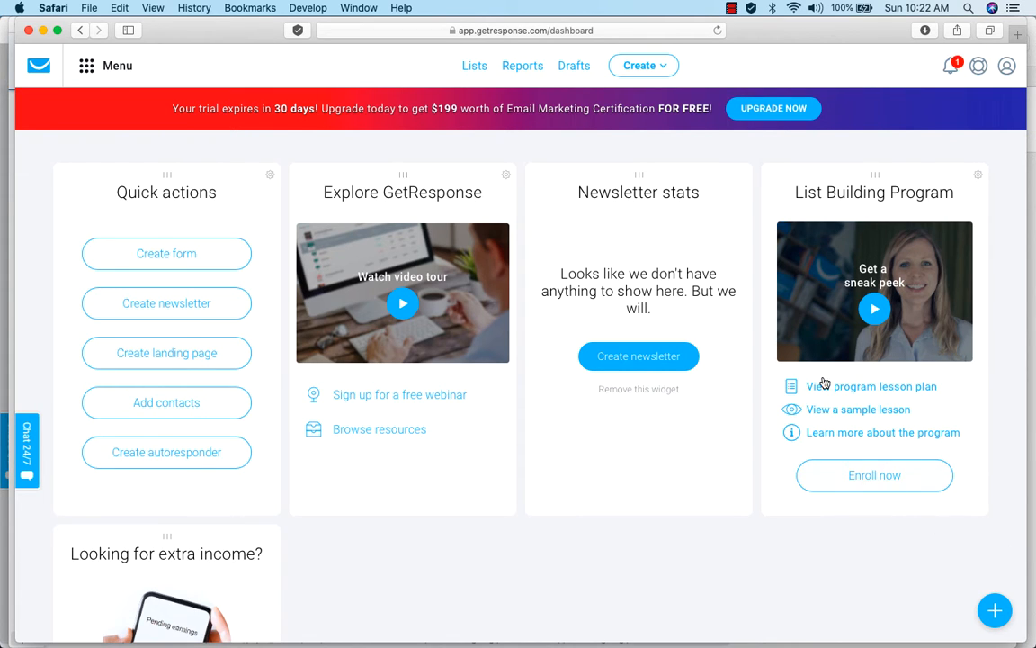
# Start creating a full sales funnel for selling a product.
pyautogui.click(663, 67)
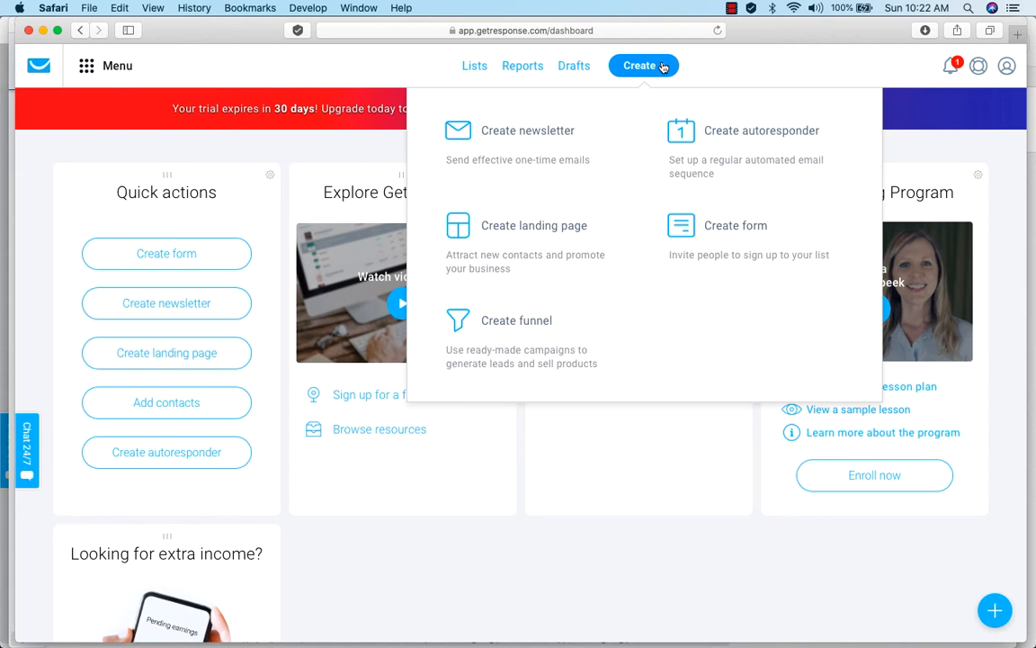
pyautogui.click(506, 326)
pyautogui.click(252, 350)
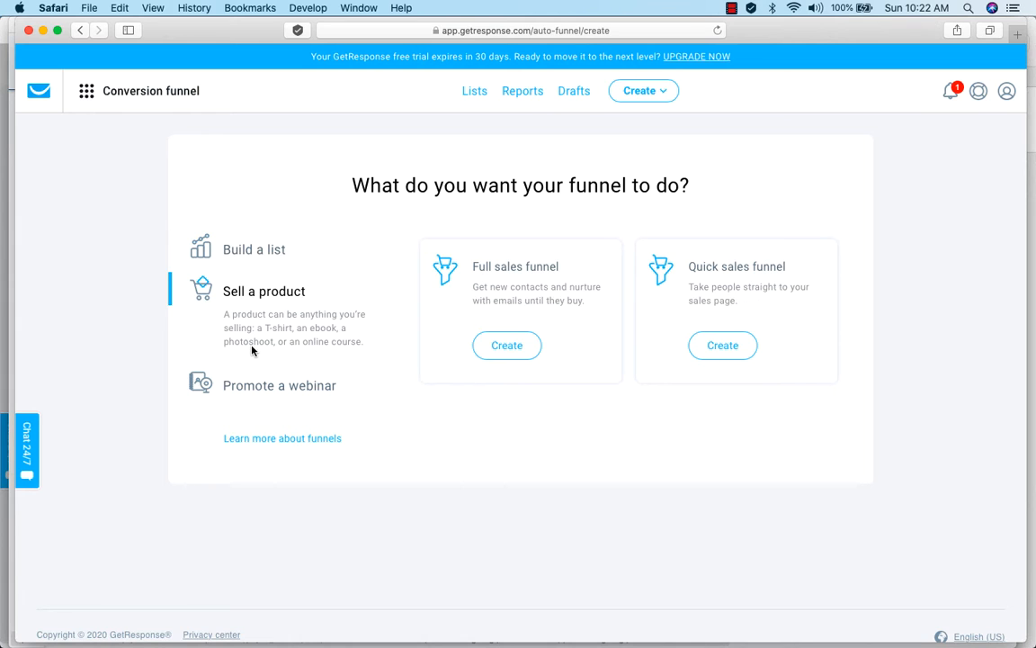
pyautogui.click(506, 345)
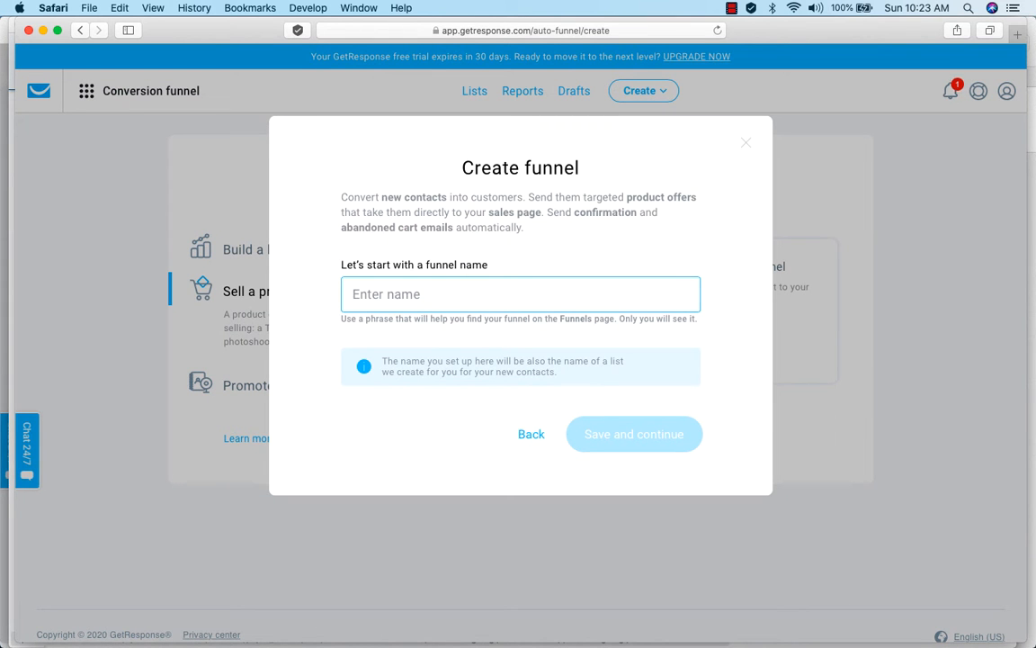
# Name the funnel our_first_funnel, save it, and start creating a store for it.
pyautogui.write('our_first')
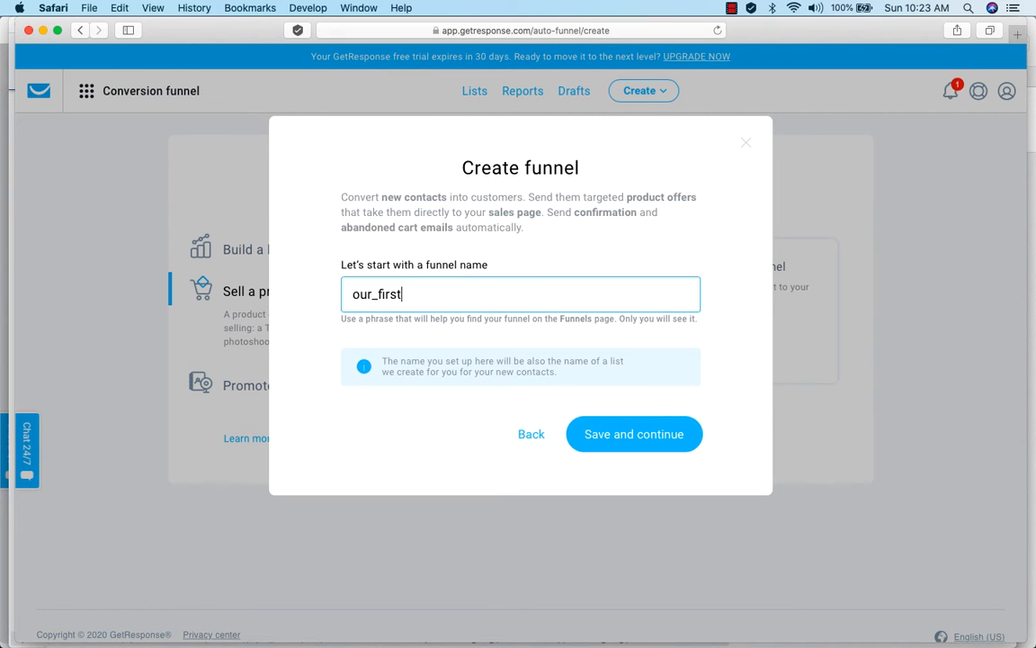
pyautogui.write('_funnel')
pyautogui.click(625, 437)
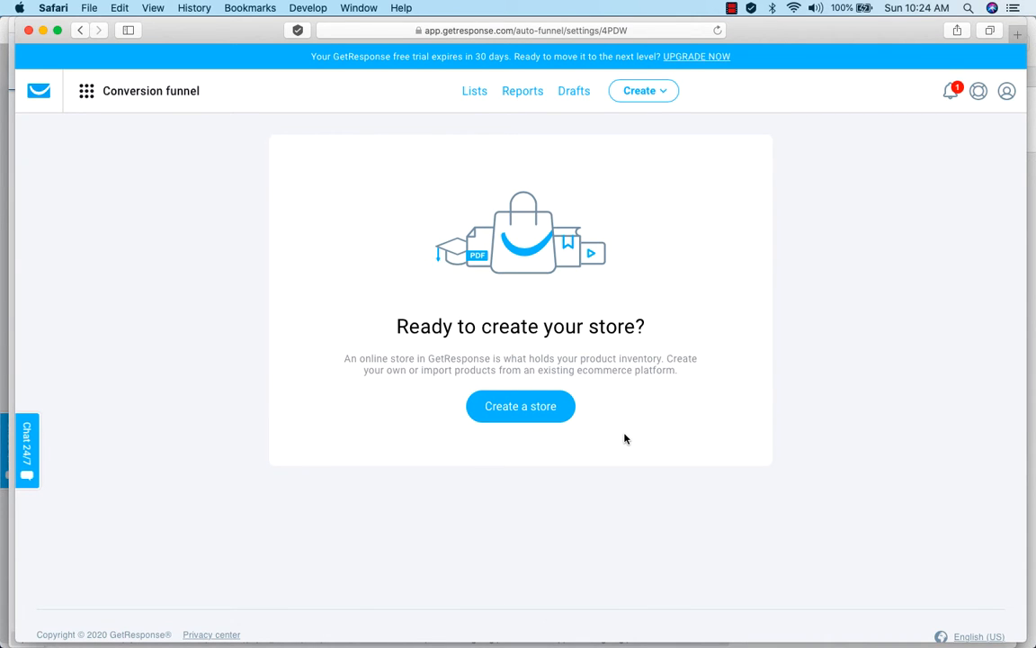
pyautogui.click(520, 410)
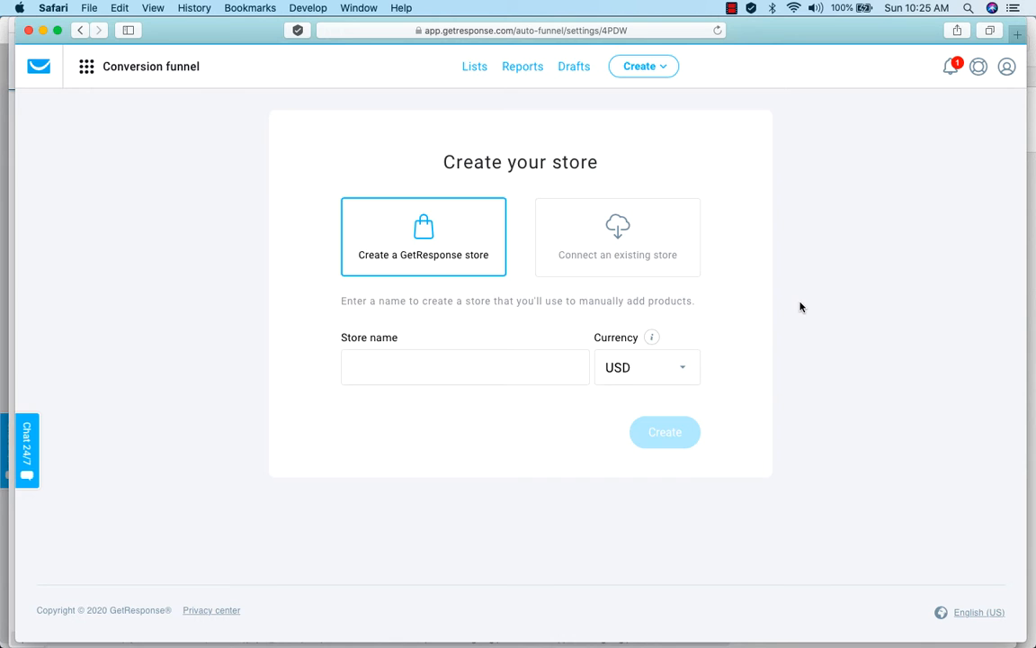
# Examine the platforms available for connecting an existing store.
pyautogui.click(628, 239)
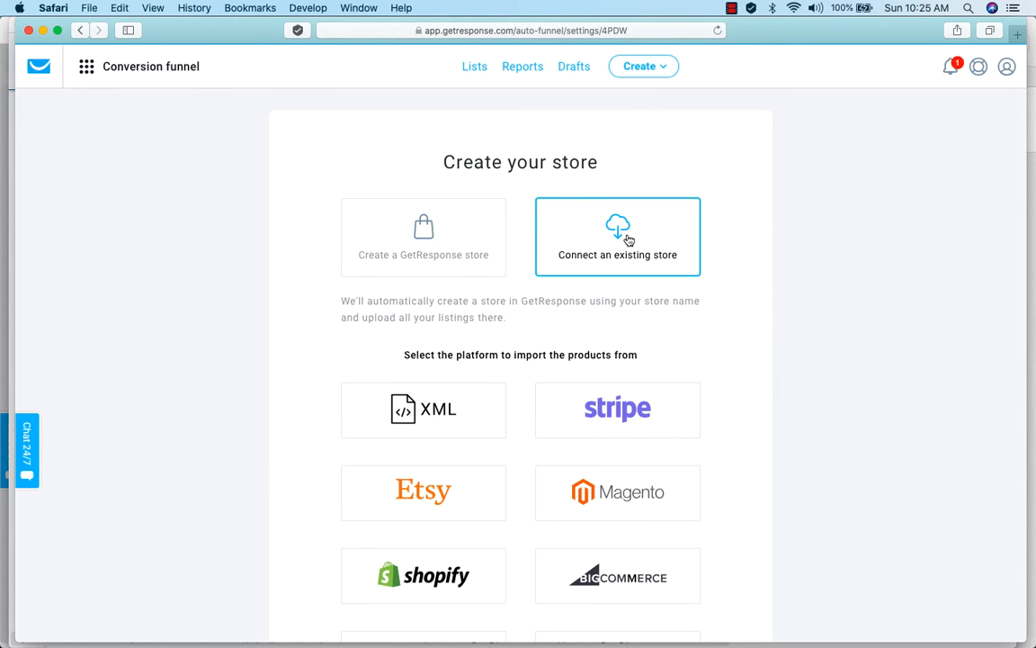
pyautogui.scroll(-3, 768, 380)
pyautogui.scroll(-2, 768, 381)
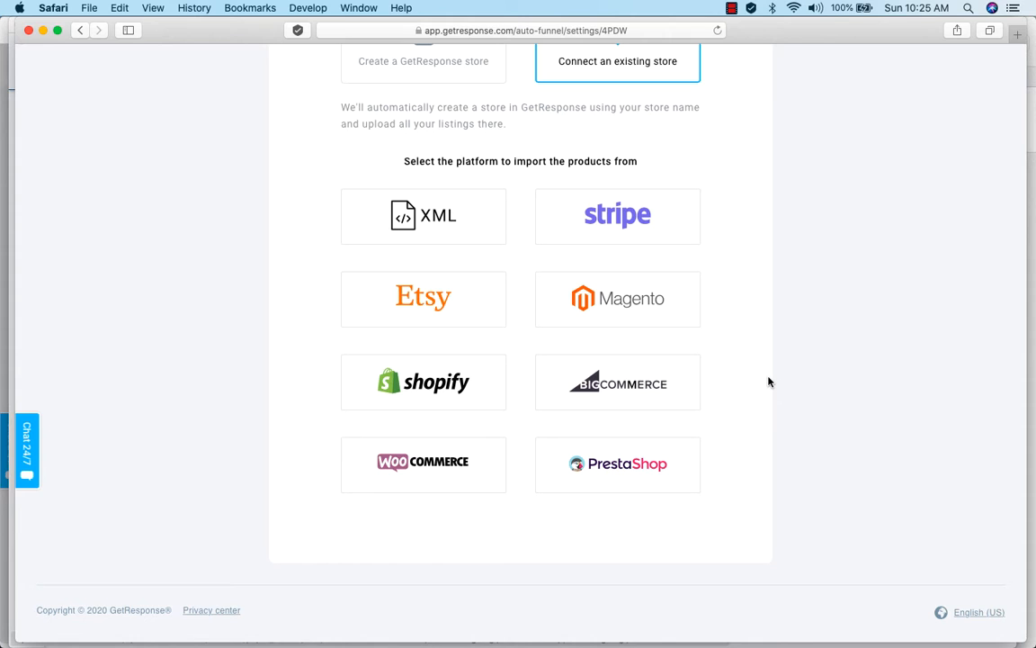
pyautogui.scroll(3, 773, 342)
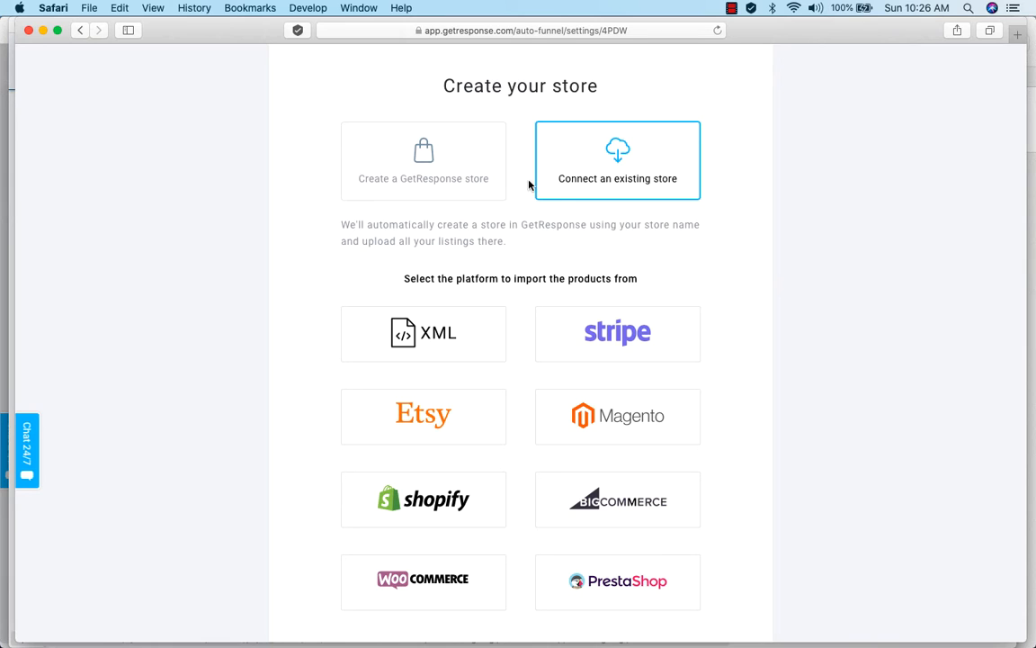
# Choose to create a GetResponse store and name it Fitness First.
pyautogui.click(385, 147)
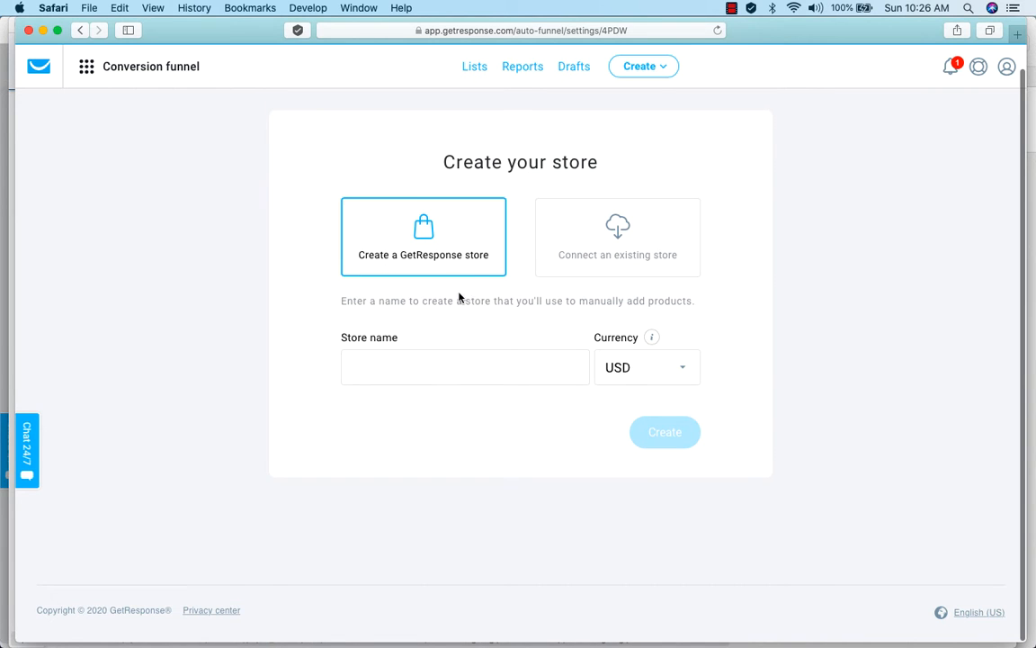
pyautogui.click(405, 364)
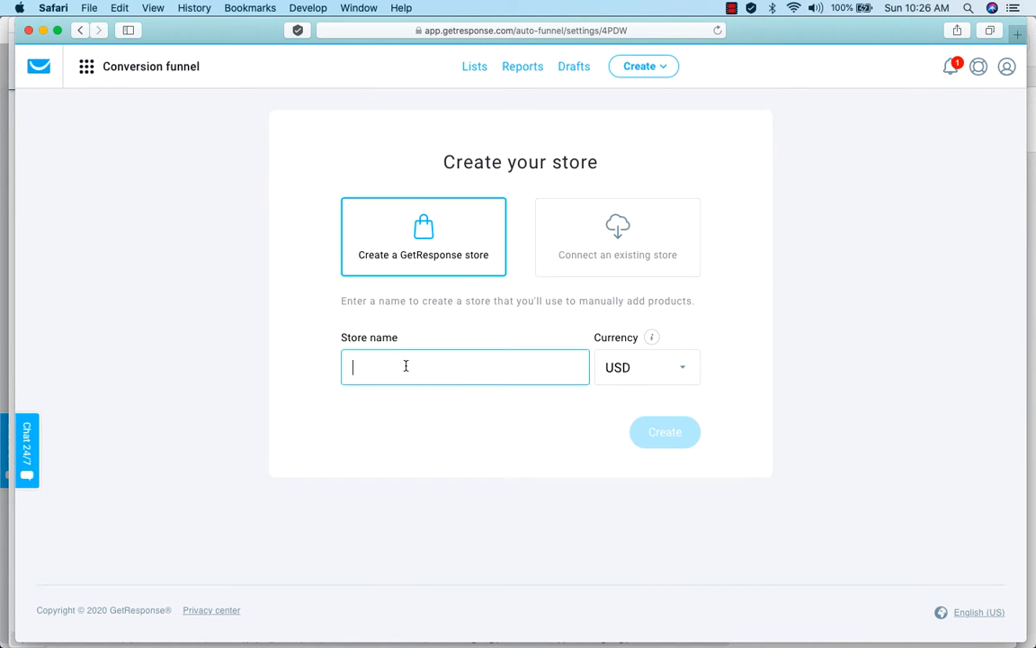
pyautogui.write('Fitnest')
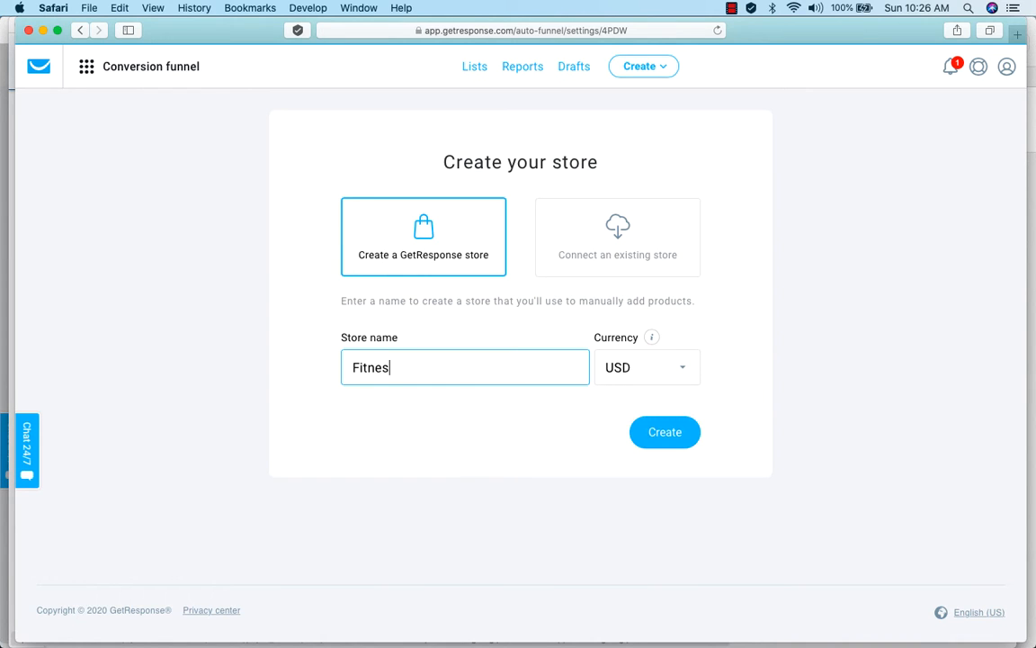
pyautogui.press('BackSpace')
pyautogui.write('s Fisrst')
pyautogui.press('BackSpace')
pyautogui.press('BackSpace')
pyautogui.press('BackSpace')
pyautogui.press('BackSpace')
pyautogui.write('rst')
# Search the store's currency options for INR and EUR.
pyautogui.click(685, 367)
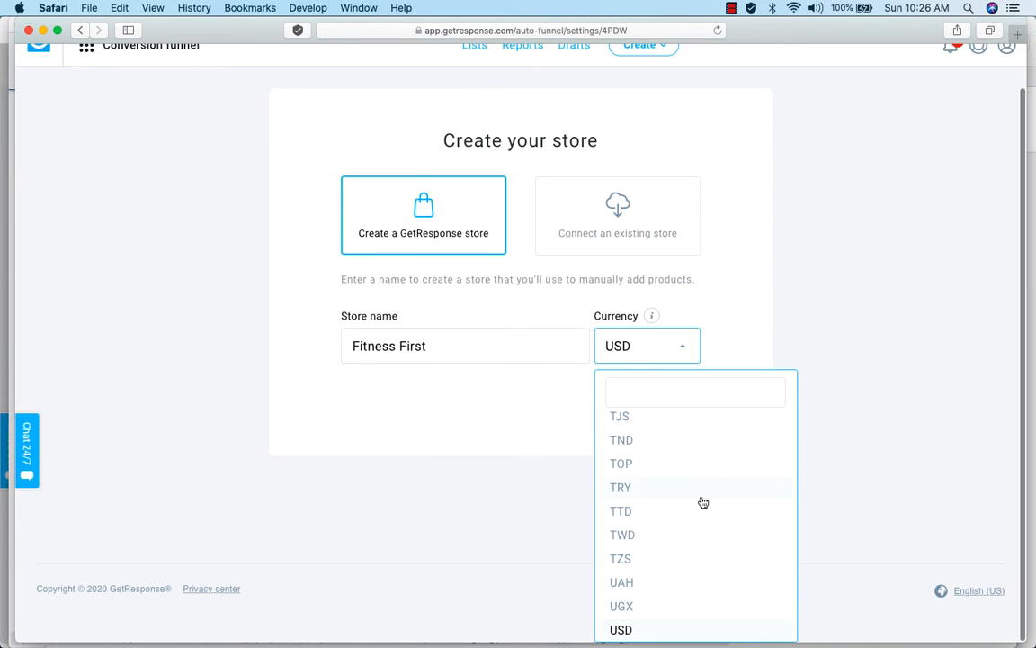
pyautogui.write('INR')
pyautogui.press('BackSpace')
pyautogui.press('BackSpace')
pyautogui.press('BackSpace')
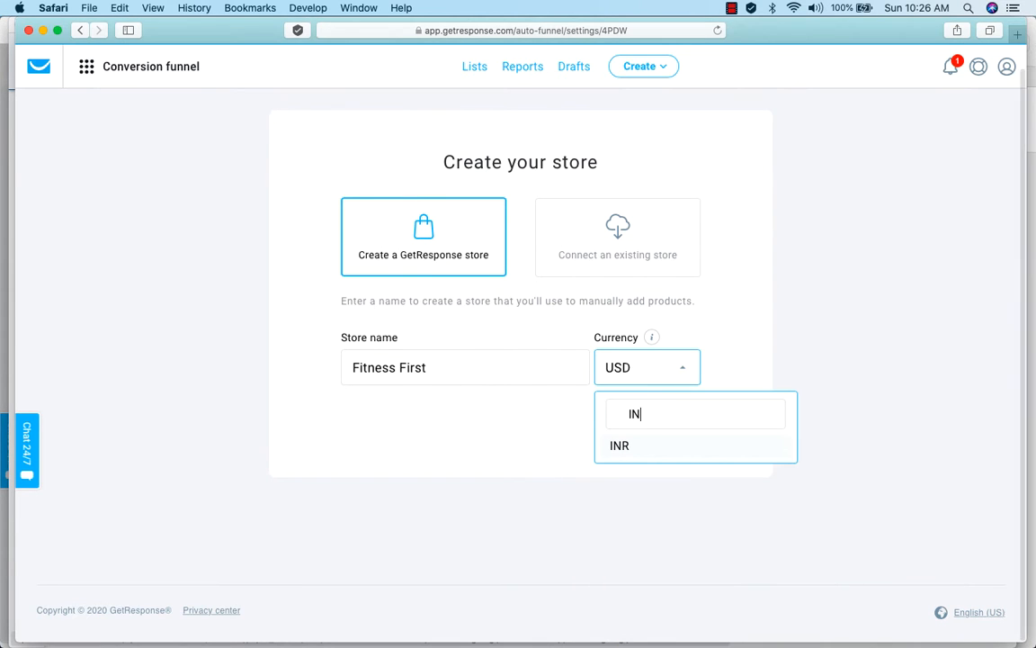
pyautogui.write('EUr')
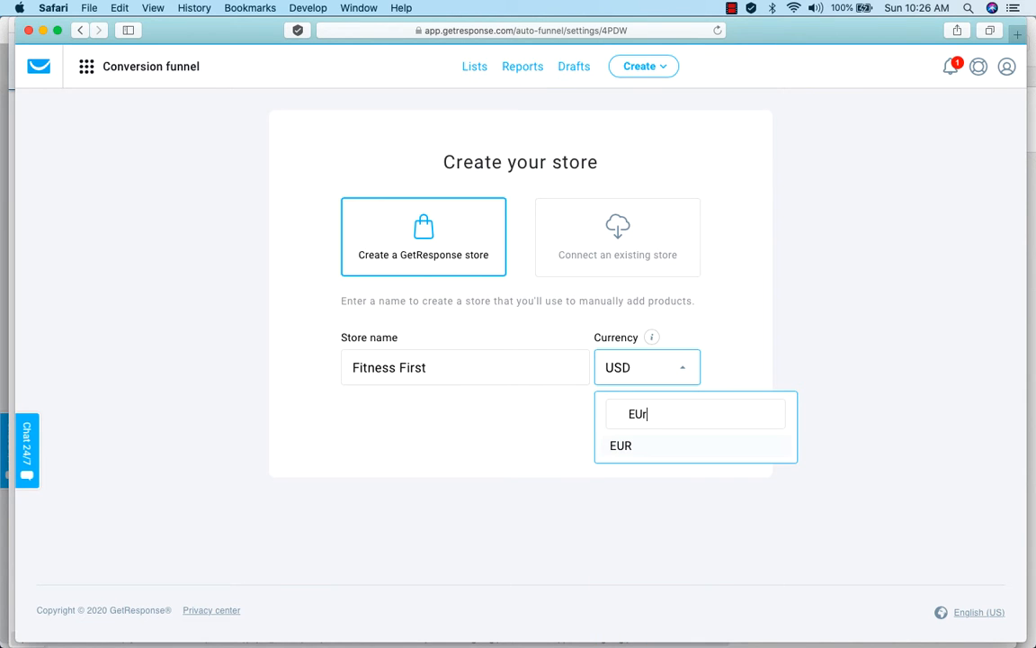
pyautogui.press('BackSpace')
pyautogui.press('BackSpace')
# Select USD as the store currency and create the store.
pyautogui.write('USD')
pyautogui.click(628, 446)
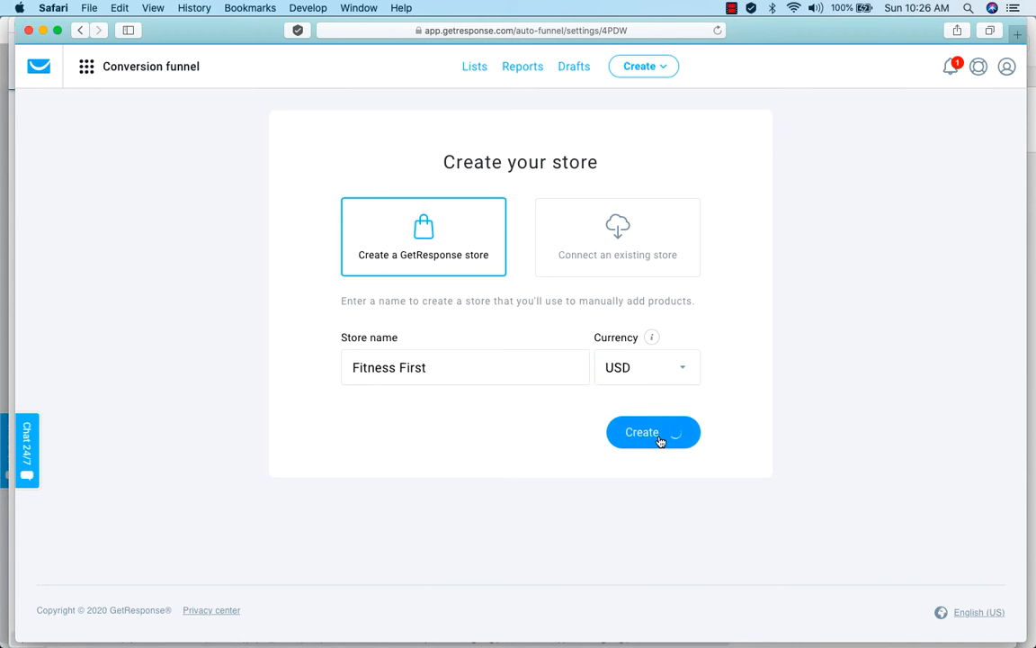
pyautogui.click(661, 434)
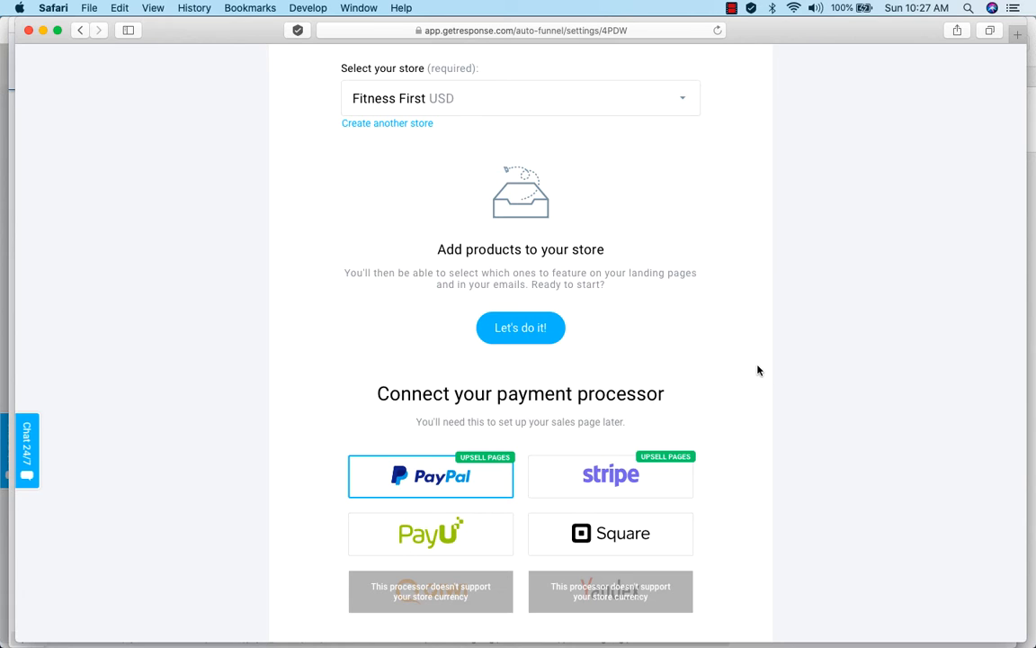
# Connect PayPal as the payment processor, logging in with the saved account e-mail and password.
pyautogui.scroll(-2, 757, 370)
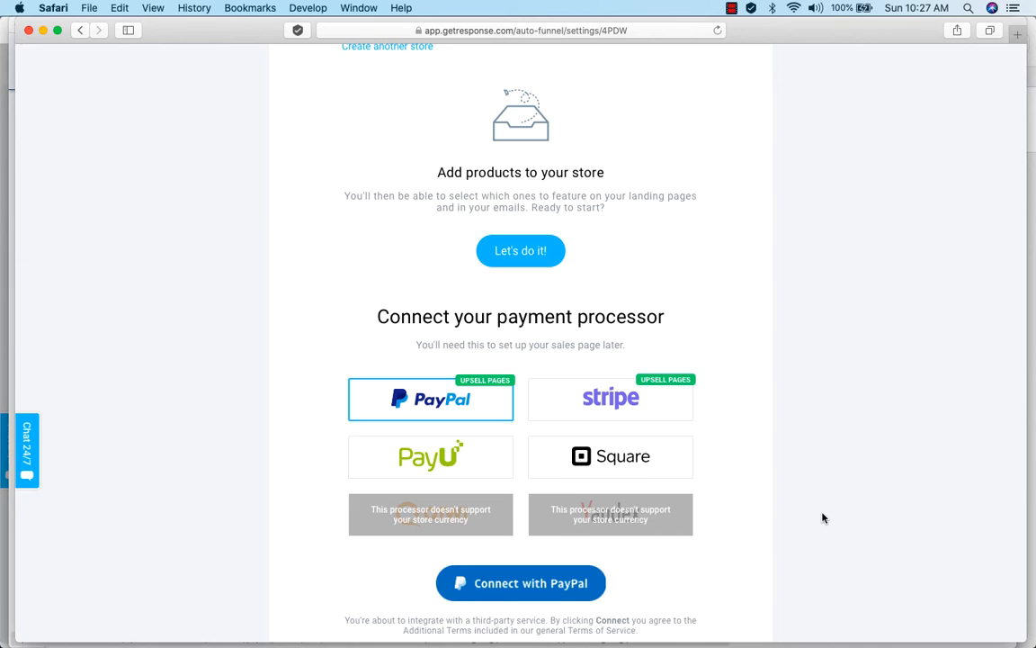
pyautogui.moveTo(433, 404)
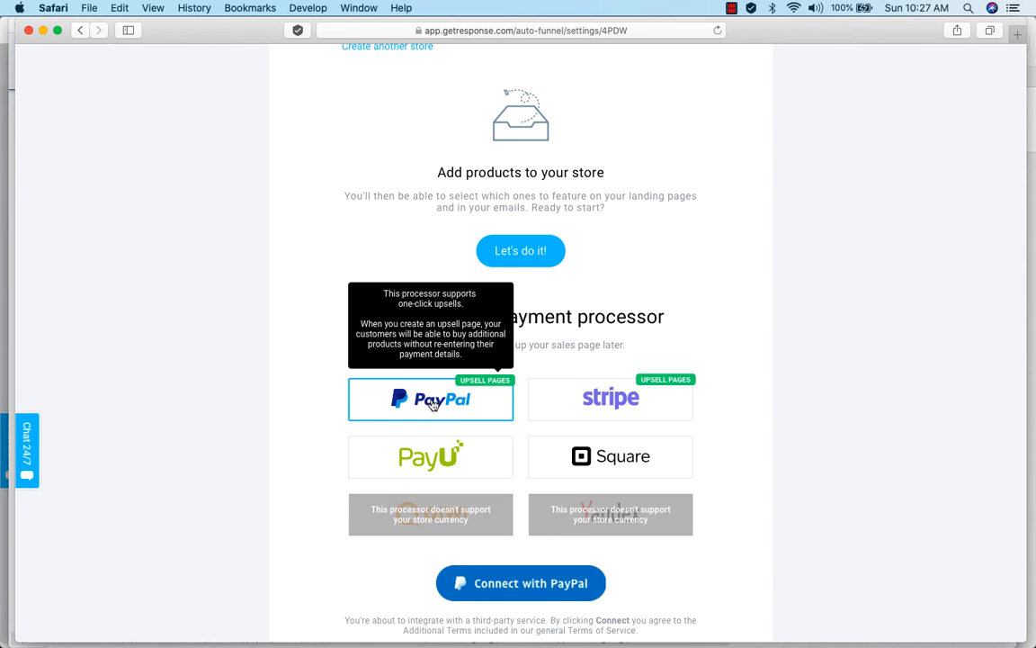
pyautogui.scroll(-5, 432, 404)
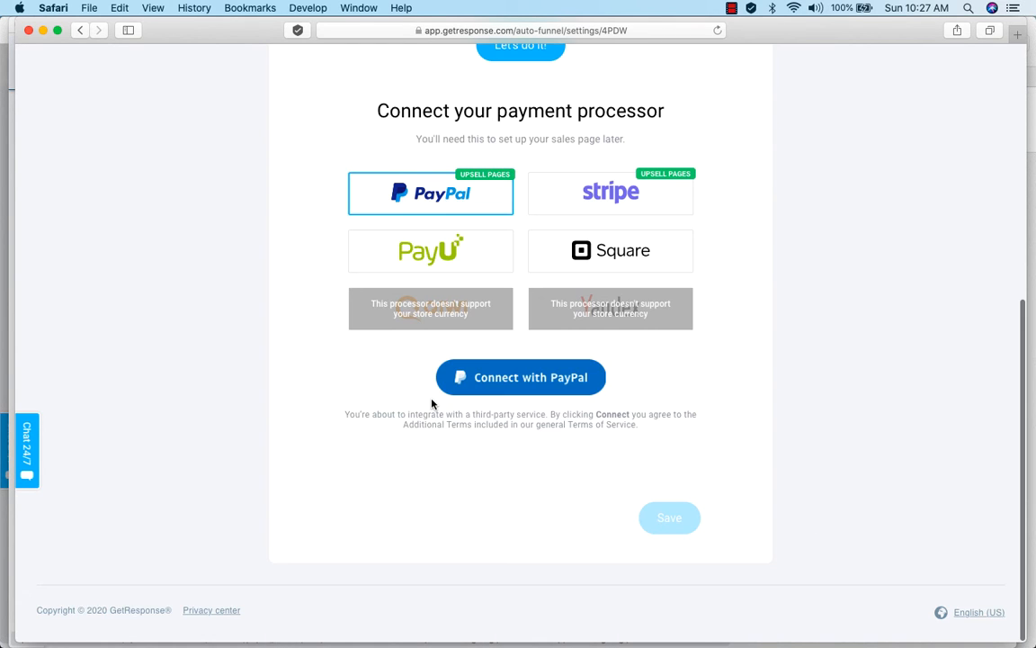
pyautogui.click(534, 380)
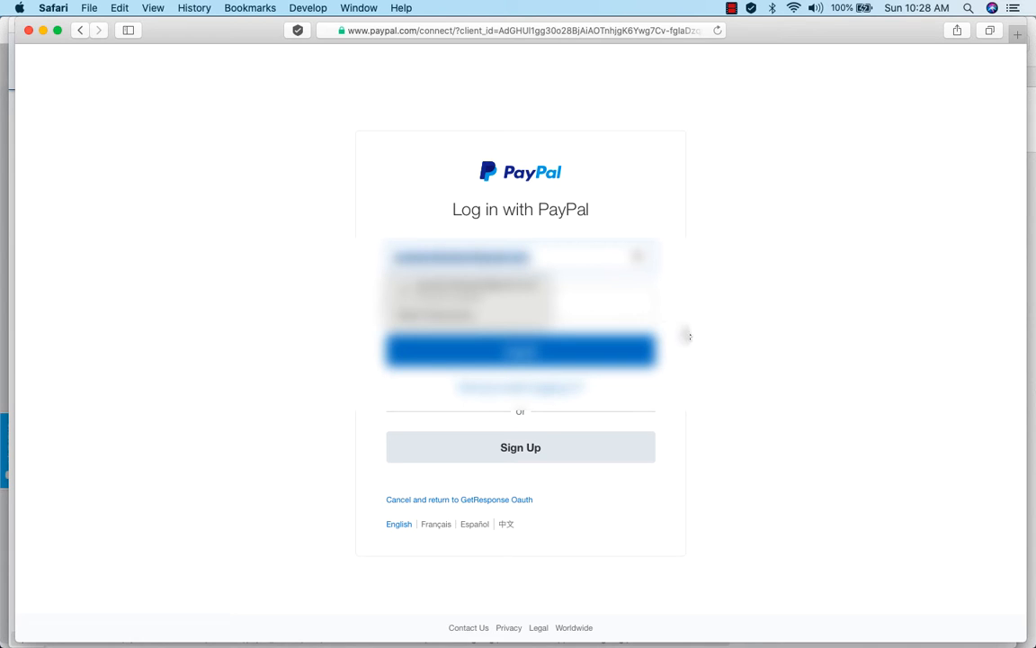
pyautogui.click(508, 295)
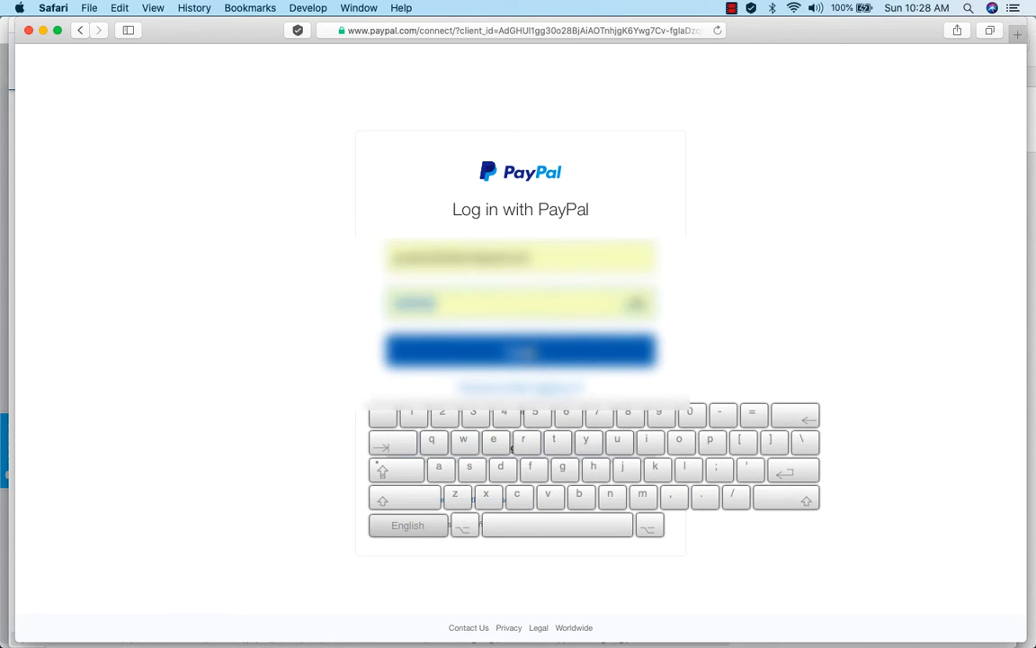
pyautogui.click(527, 352)
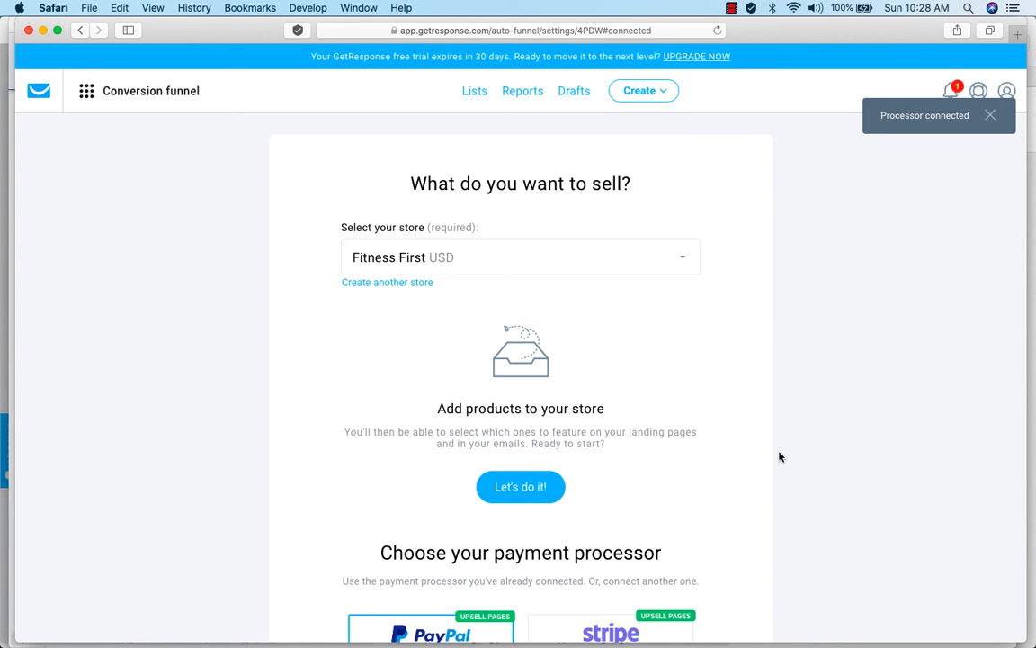
# Add an online course product to the store and title it 30 Day Express Weight Loss Program.
pyautogui.scroll(-2, 833, 465)
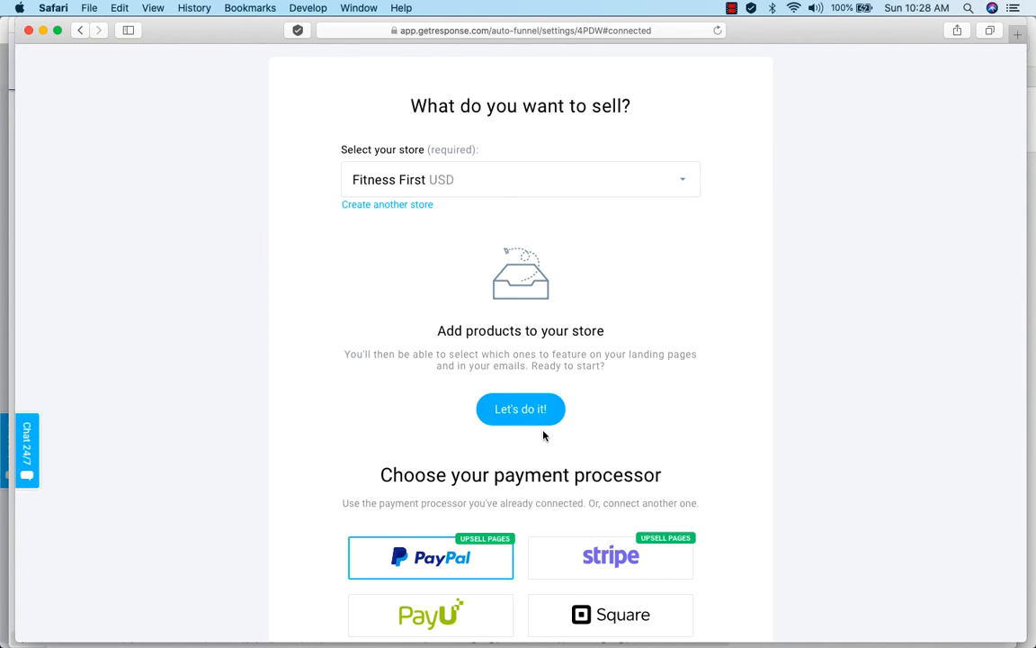
pyautogui.click(517, 411)
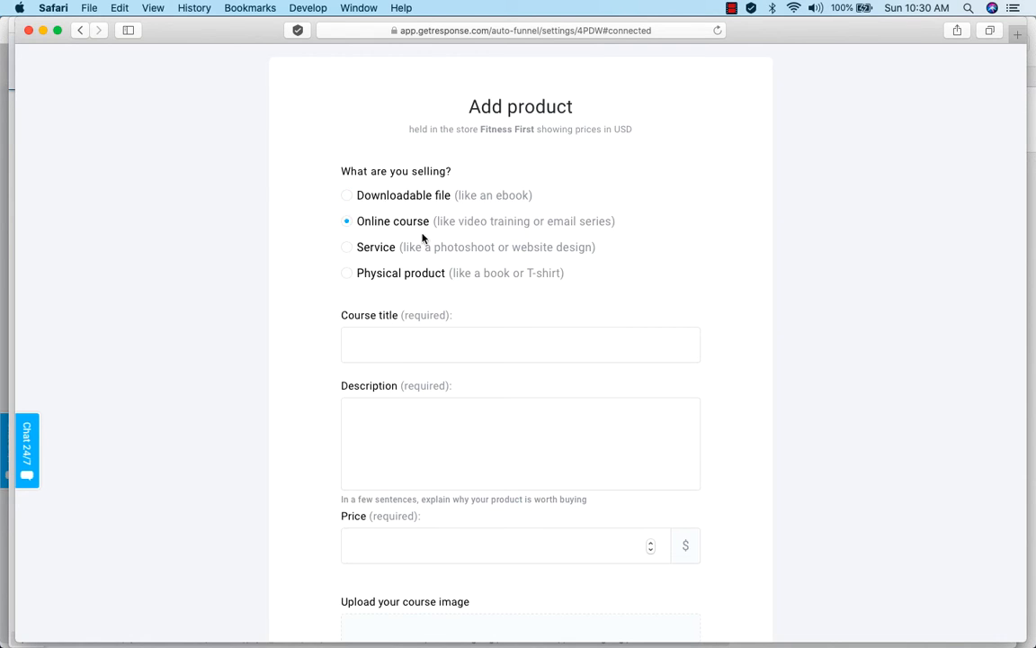
pyautogui.click(429, 346)
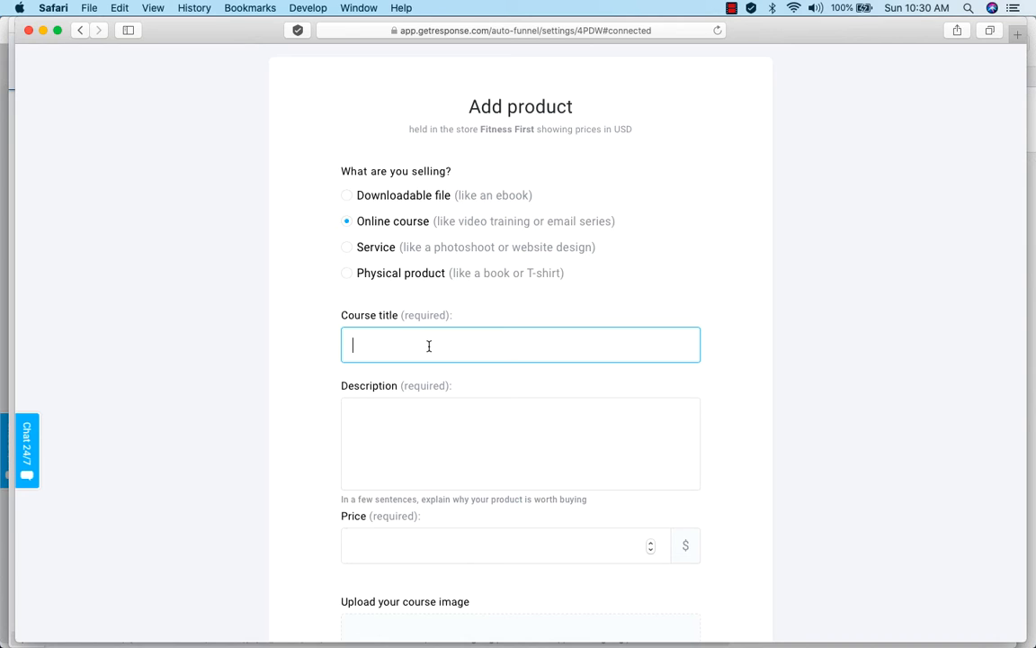
pyautogui.write('#')
pyautogui.press('BackSpace')
pyautogui.write('30 Da')
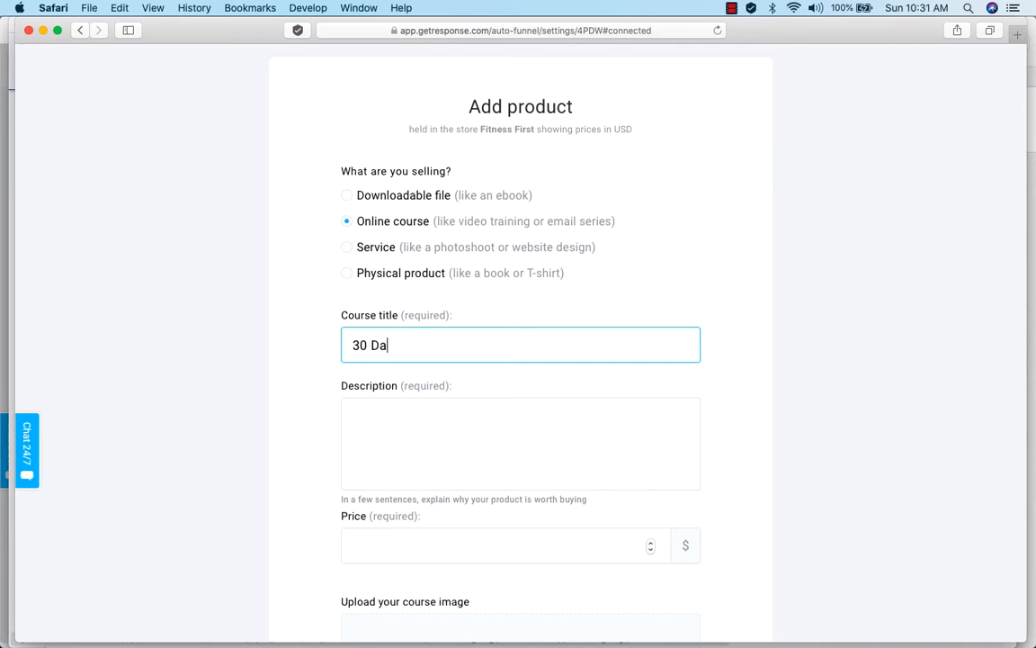
pyautogui.write('y Express Weight Los')
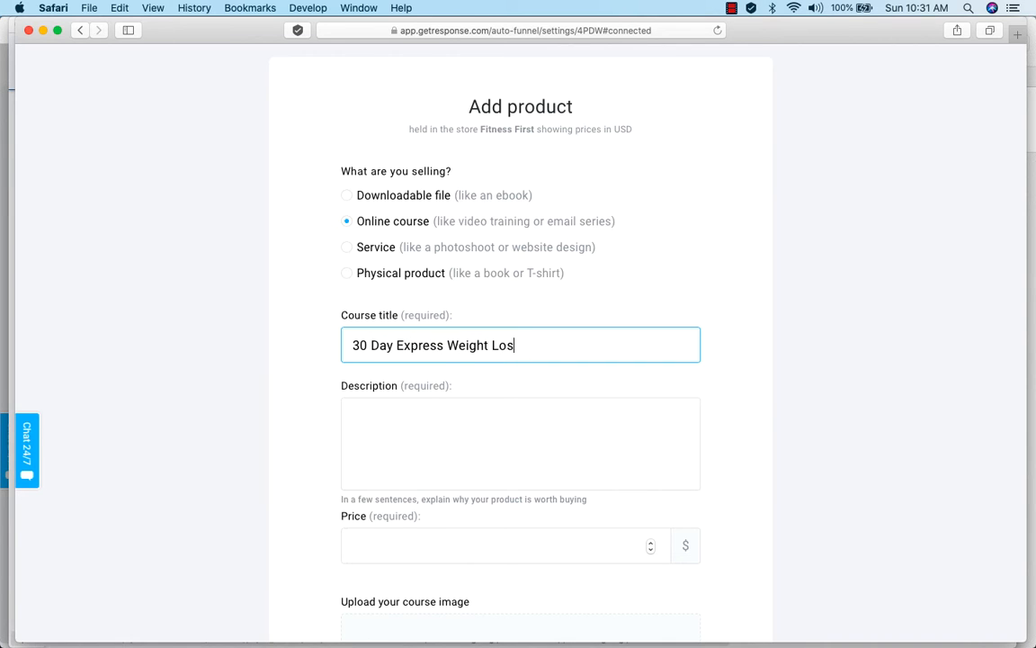
pyautogui.write('s Program')
# Paste the prepared course description, which begins "An Express 30 Day Program for Weight loss", into the product's description.
pyautogui.press('Tab')
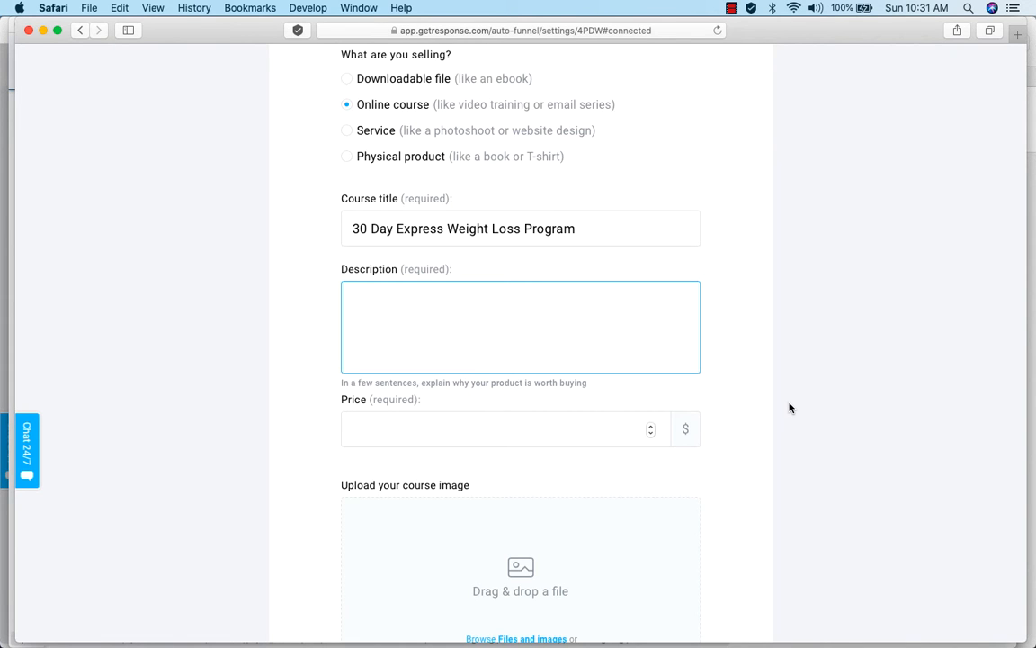
pyautogui.write('An Express 30 Day Program for Weight loss without adverse effect on your health.  The course modules includes:')
pyautogui.scroll(-1, 620, 344)
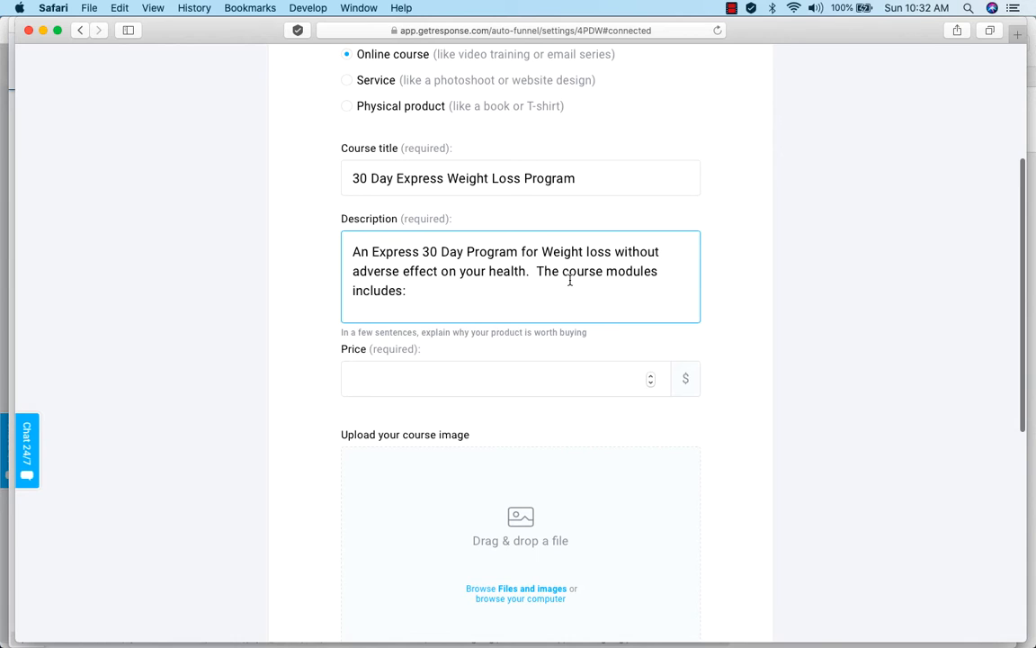
pyautogui.scroll(-10, 569, 280)
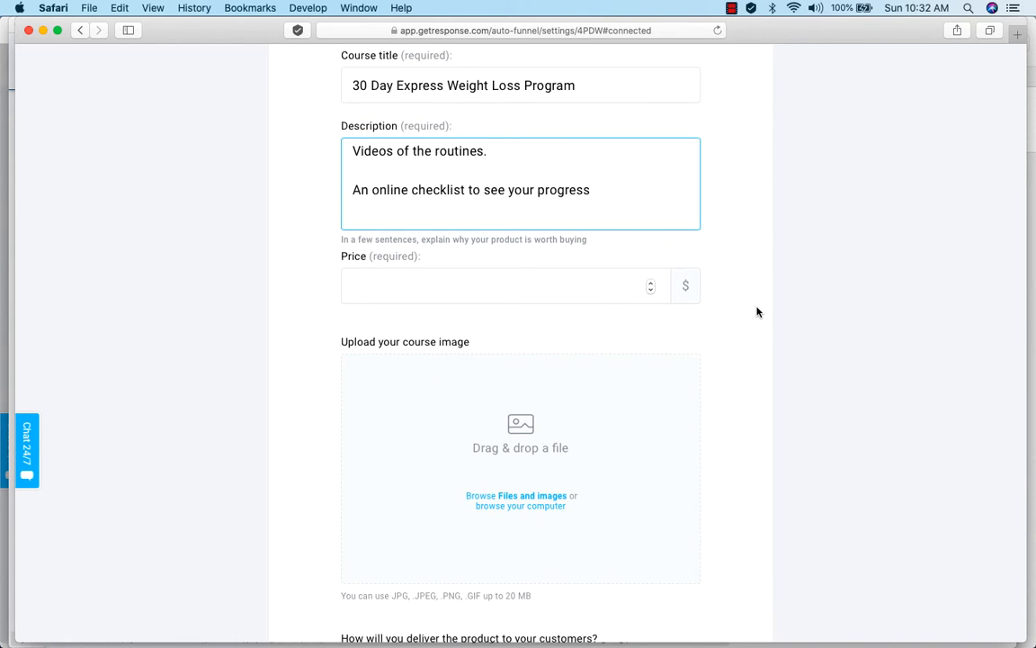
# Set the course price to $100.
pyautogui.click(519, 292)
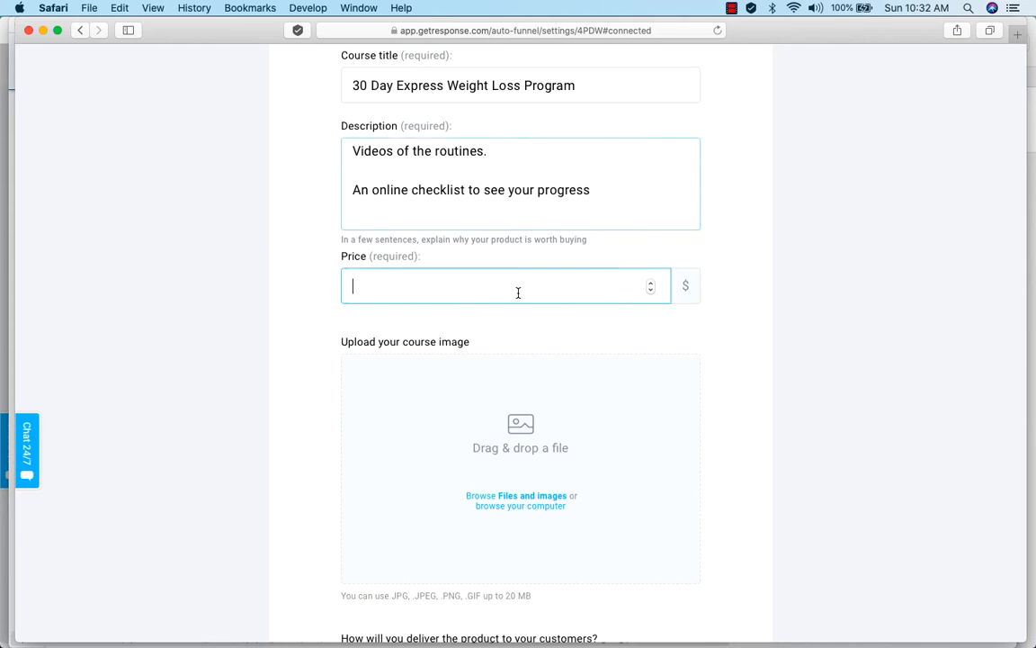
pyautogui.write('100')
pyautogui.click(790, 418)
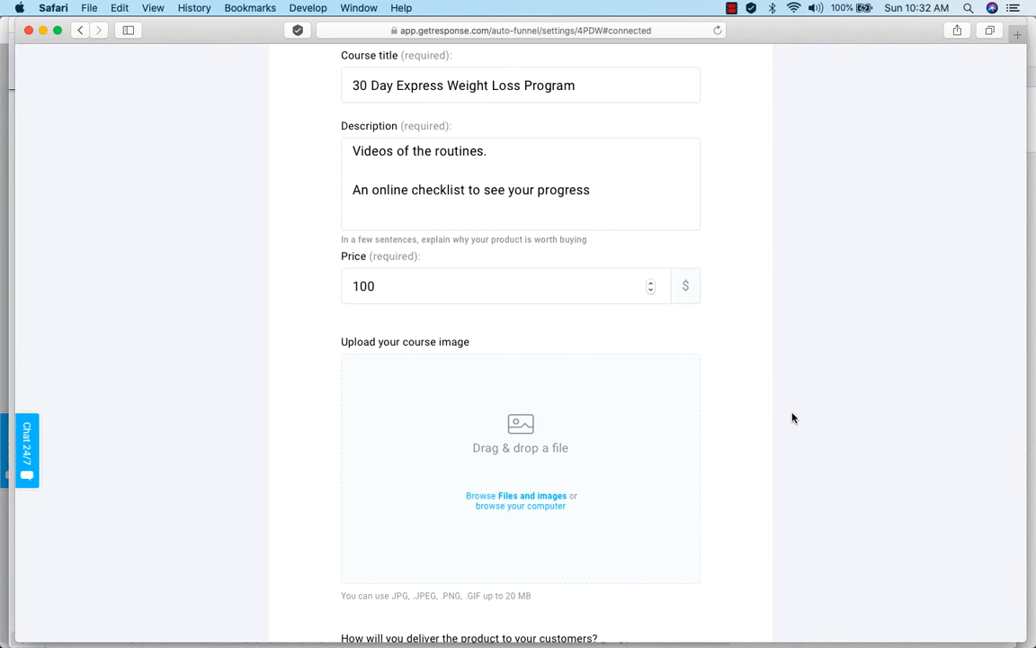
pyautogui.scroll(-1, 792, 417)
pyautogui.scroll(-1, 793, 418)
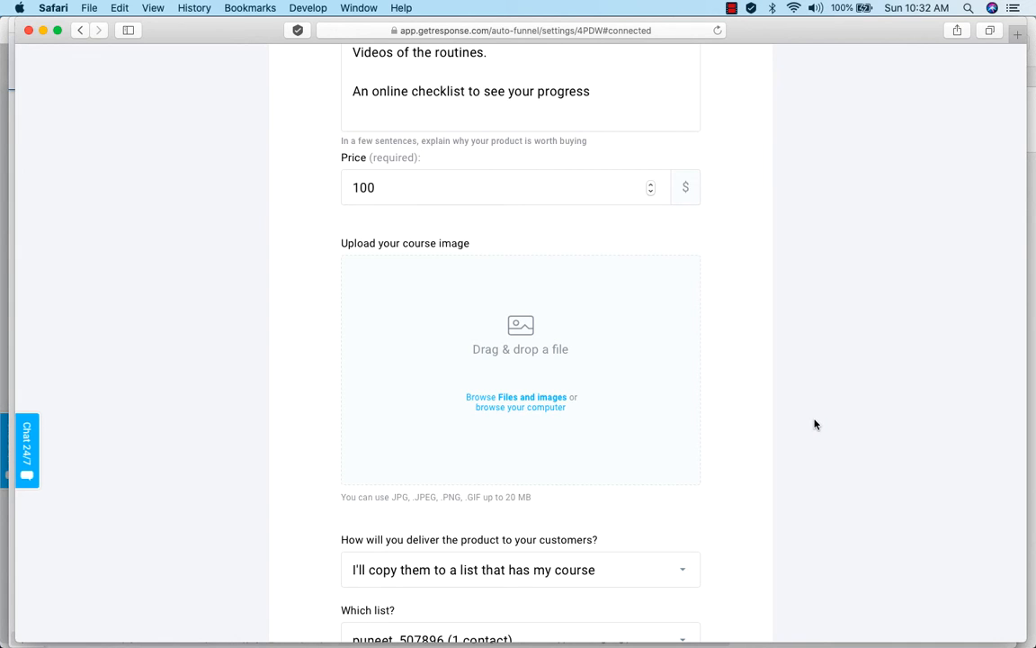
# Upload "Join Our New Online Fitness Community.png" as the course image and confirm a zoomed-out crop that fits the whole "SWEAT IT OUT." text.
pyautogui.scroll(-1, 864, 471)
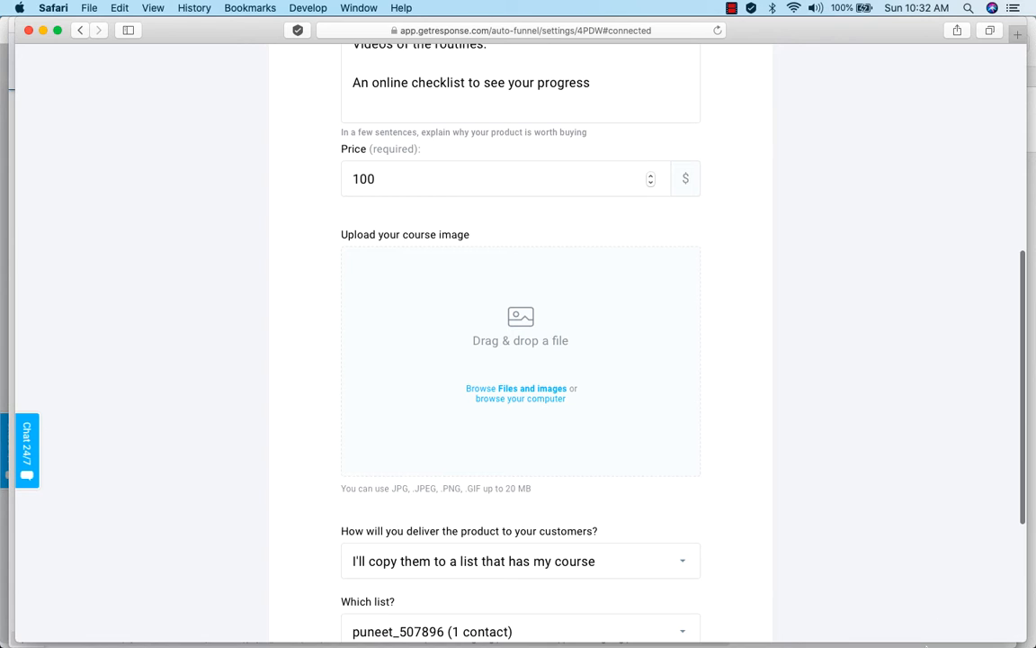
pyautogui.click(906, 614)
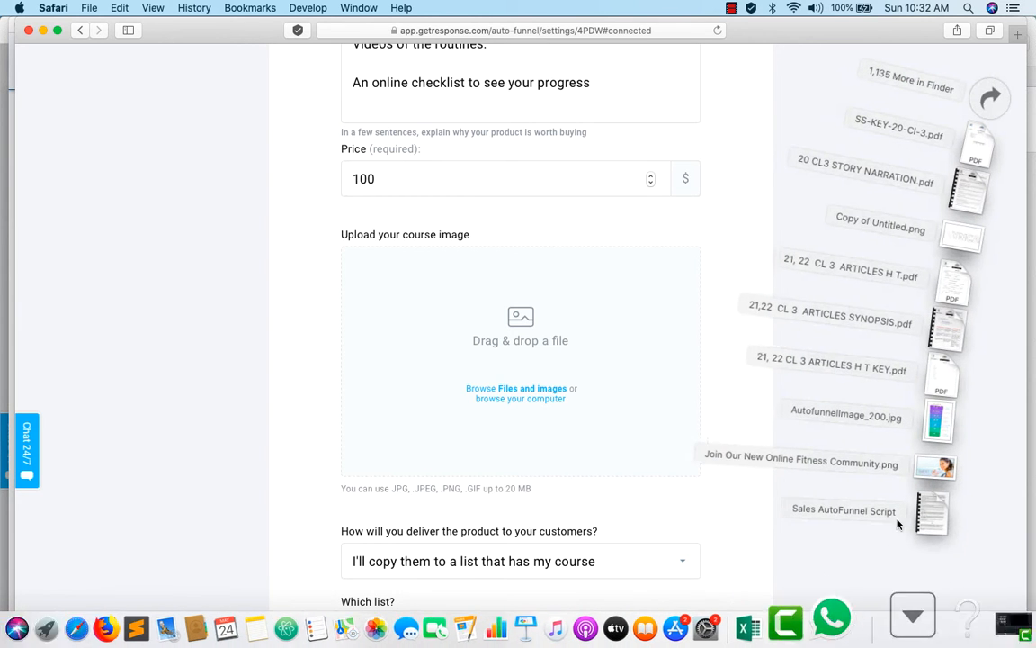
pyautogui.moveTo(945, 477); pyautogui.dragTo(521, 345)
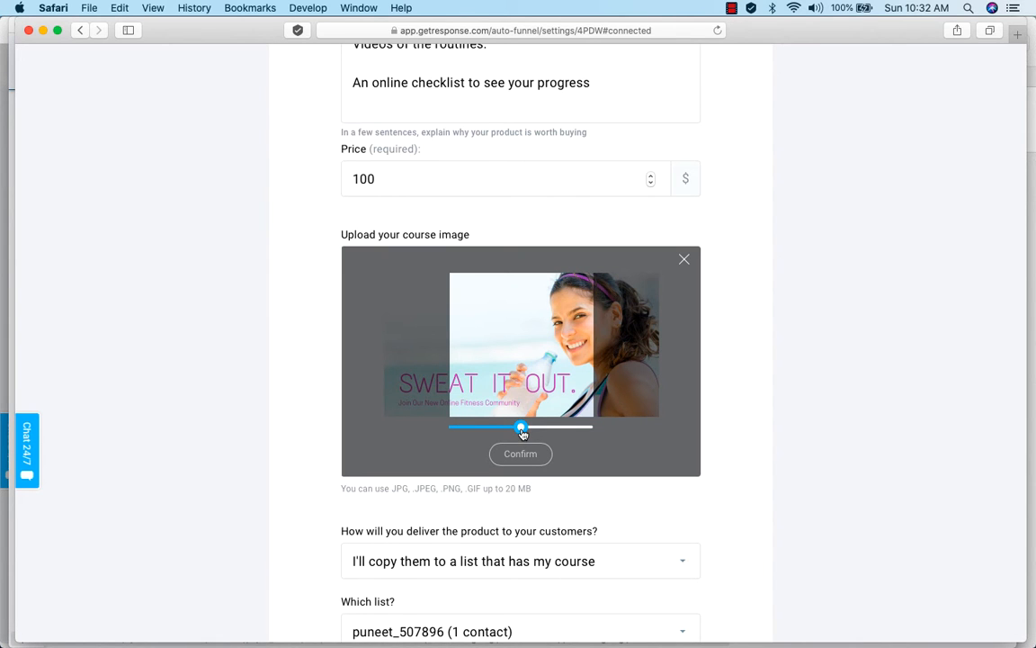
pyautogui.moveTo(521, 432); pyautogui.dragTo(504, 429)
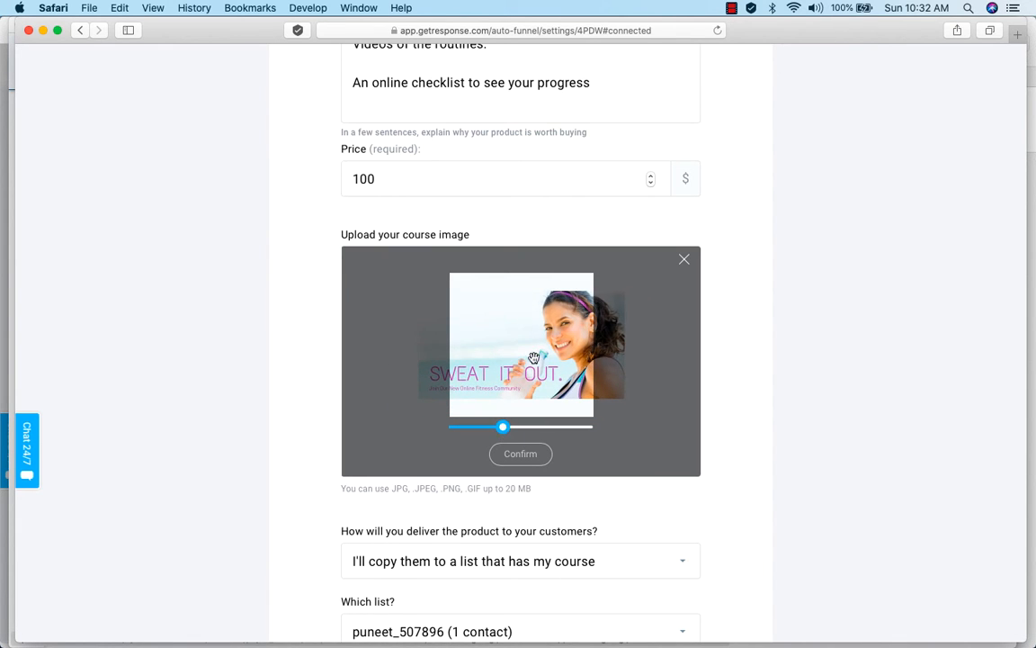
pyautogui.moveTo(533, 358); pyautogui.dragTo(553, 354)
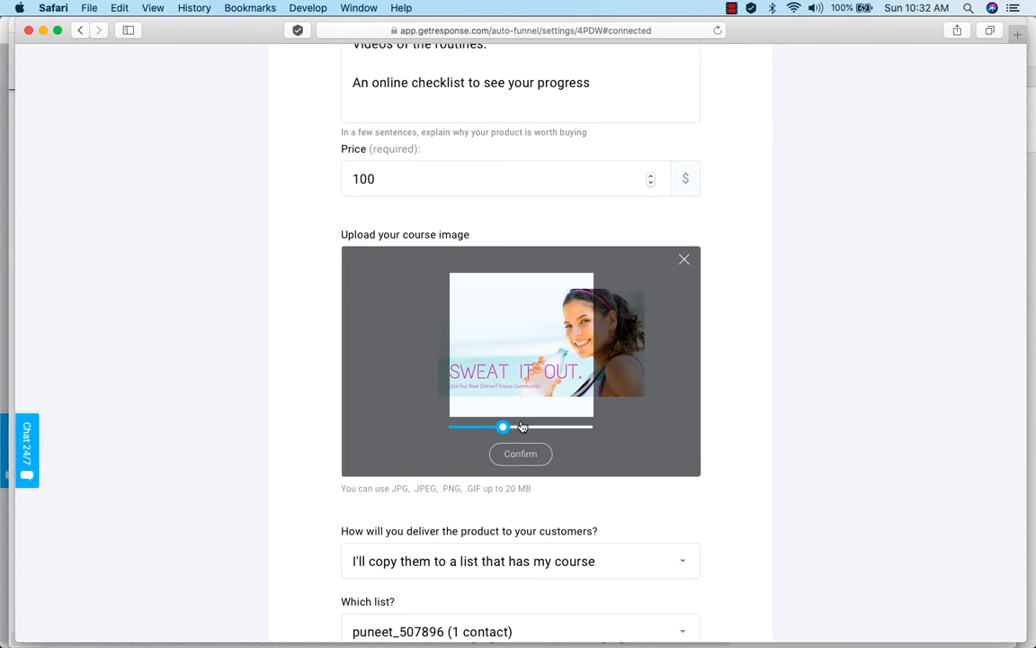
pyautogui.moveTo(504, 426); pyautogui.dragTo(519, 410)
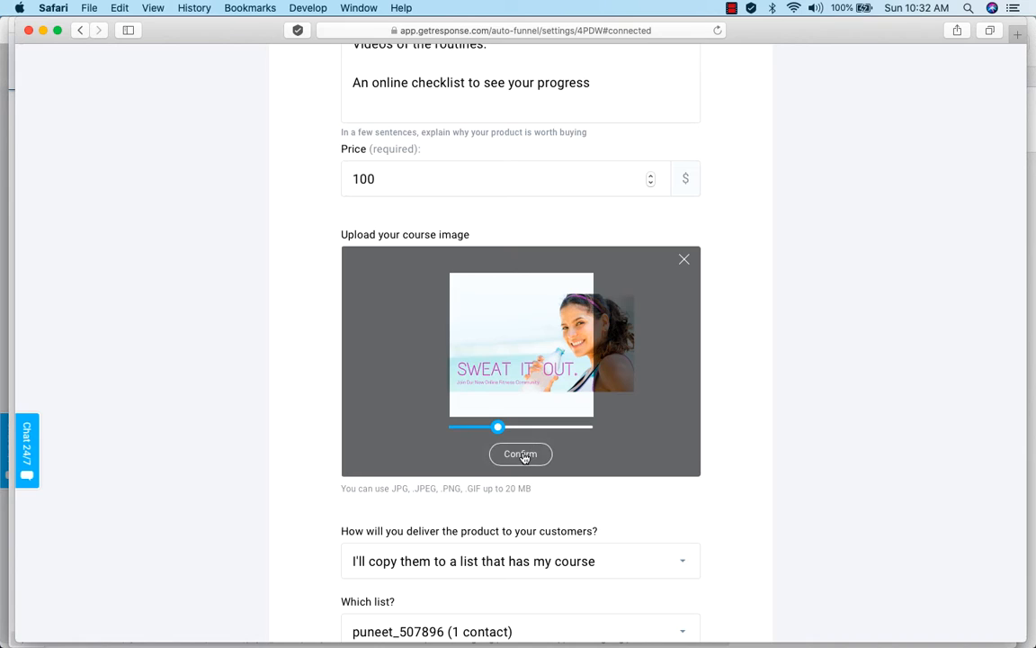
pyautogui.click(522, 455)
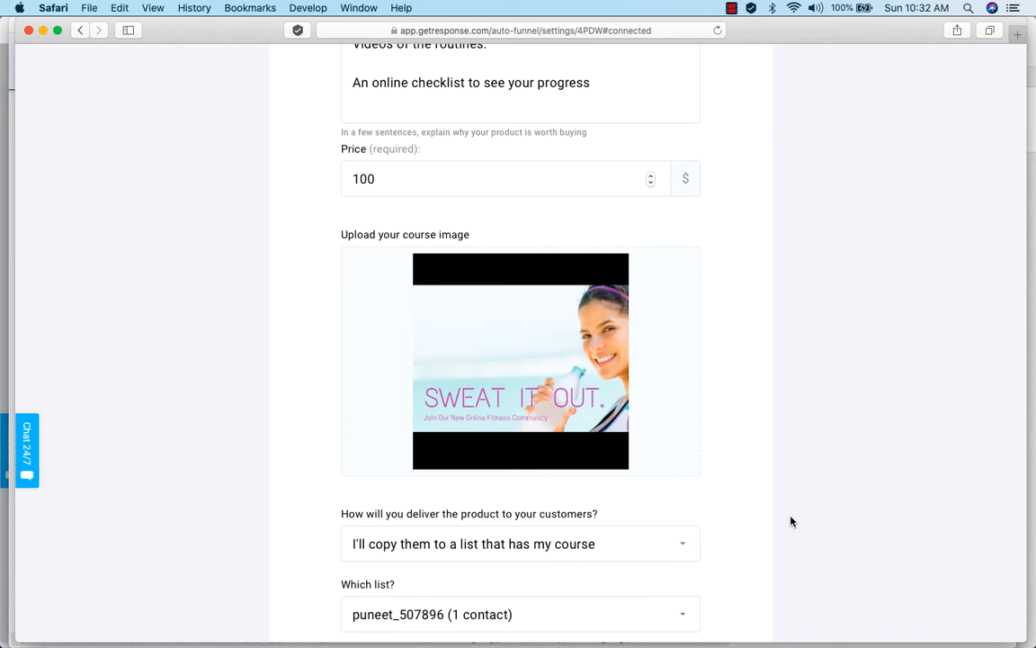
# Set the course delivery method to "I'll move them to another list that has my course".
pyautogui.scroll(-2, 861, 553)
pyautogui.scroll(-3, 861, 553)
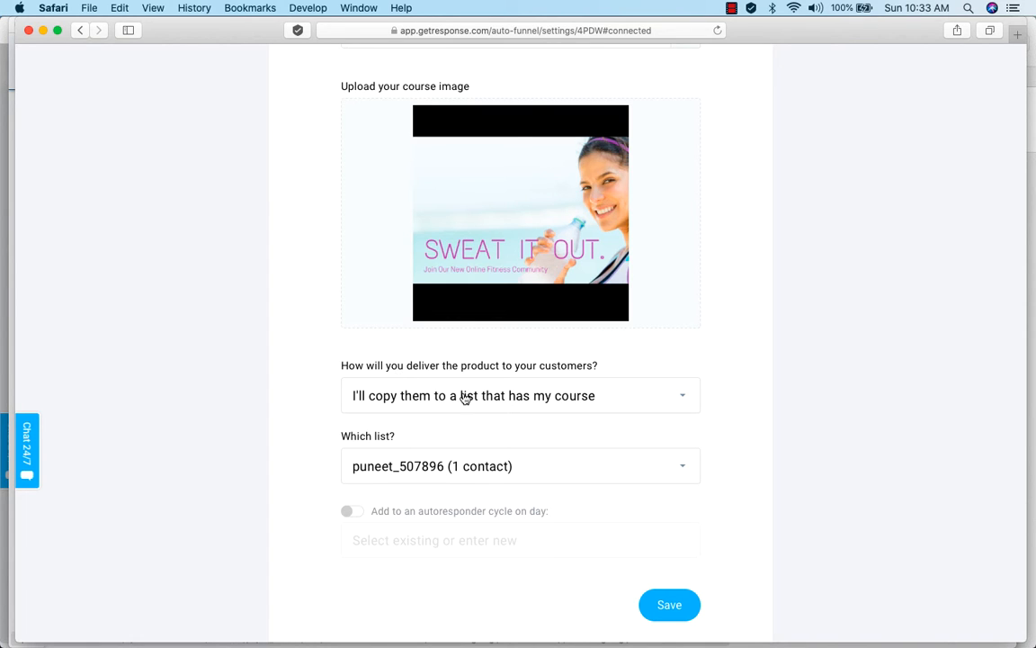
pyautogui.scroll(-1, 748, 423)
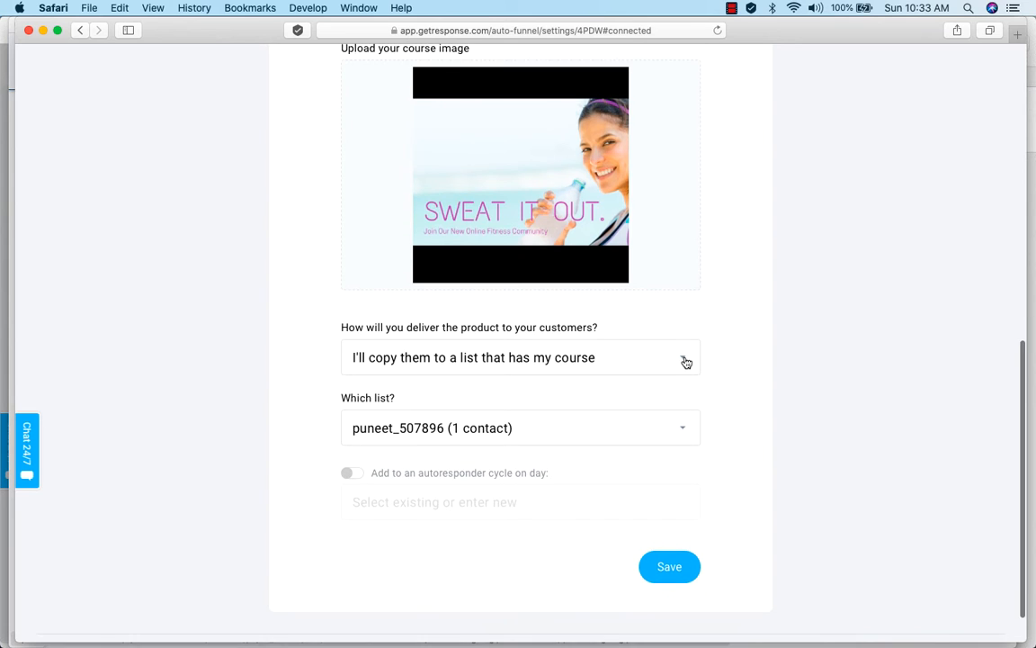
pyautogui.click(684, 360)
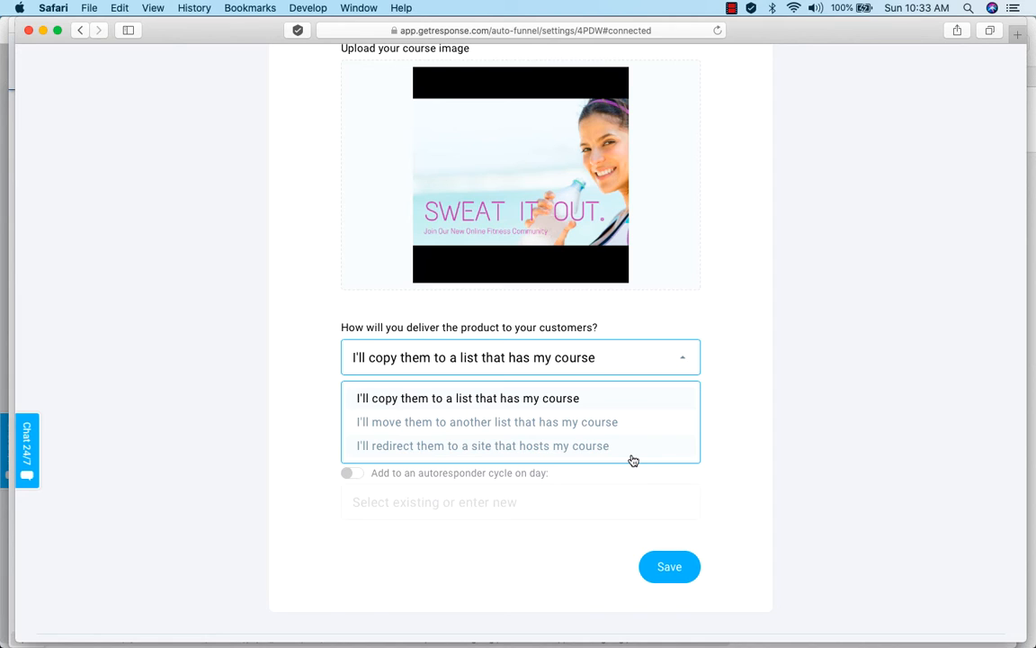
pyautogui.click(493, 422)
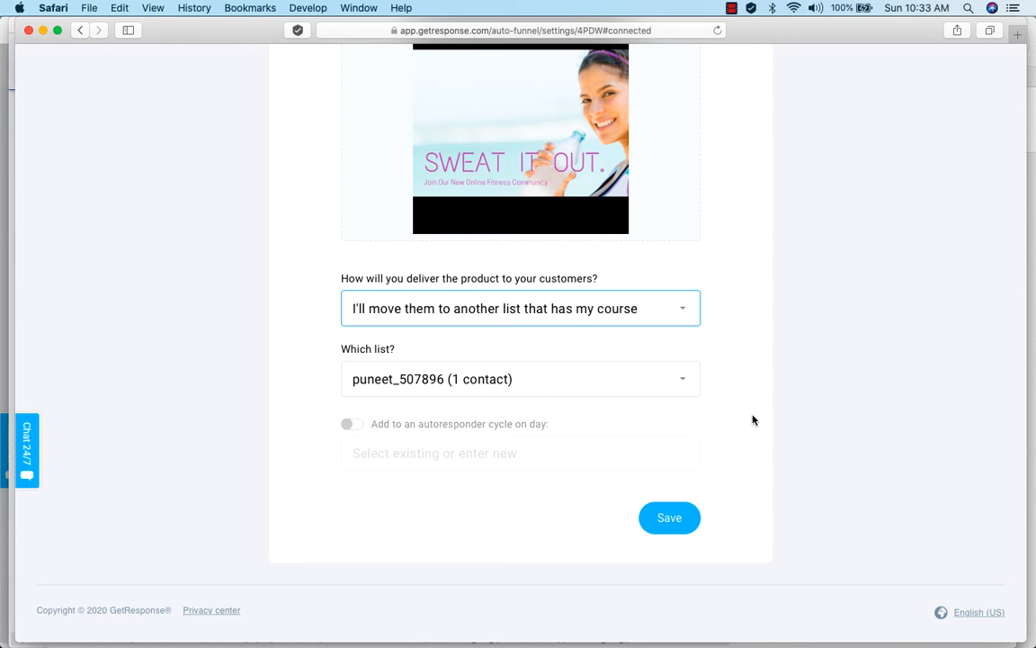
# Choose fitness_program_buyers as the delivery list and enable adding buyers to an autoresponder cycle.
pyautogui.click(682, 382)
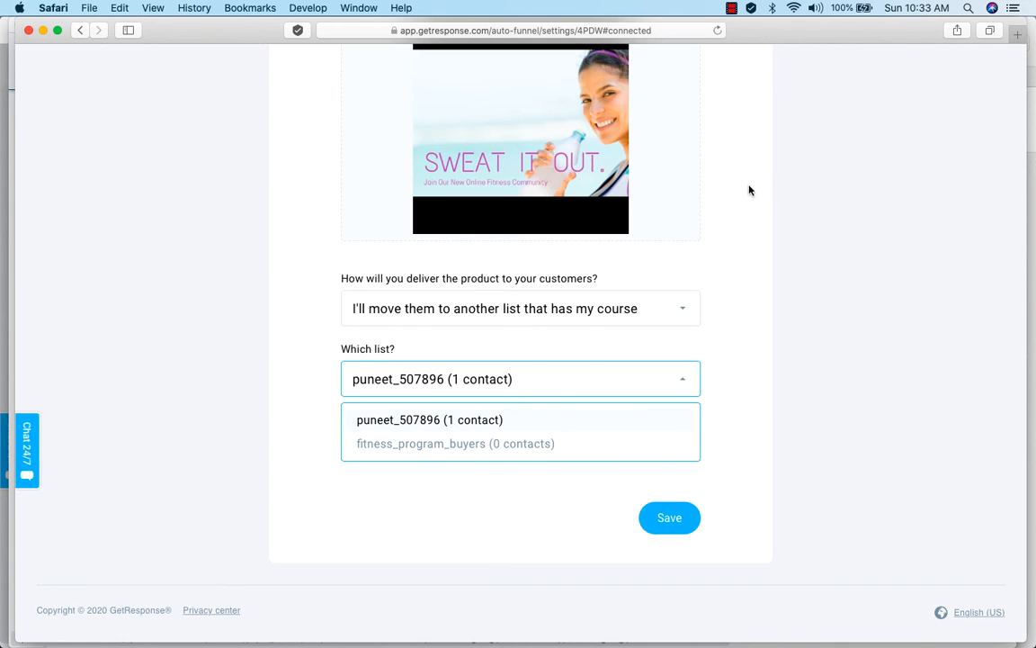
pyautogui.scroll(10, 759, 181)
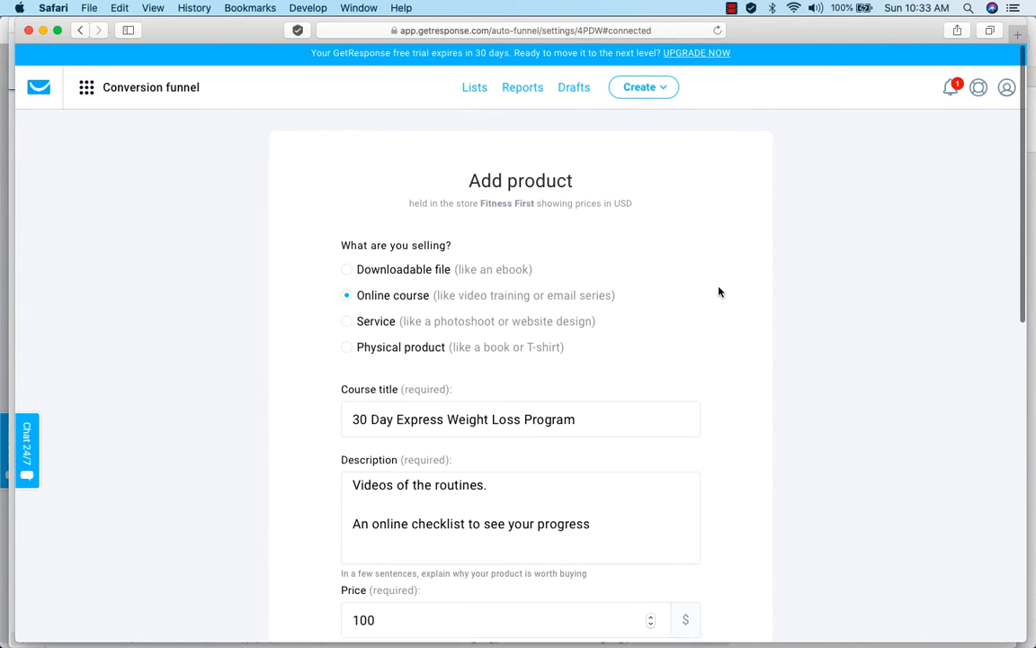
pyautogui.scroll(-5, 718, 291)
pyautogui.scroll(-4, 719, 291)
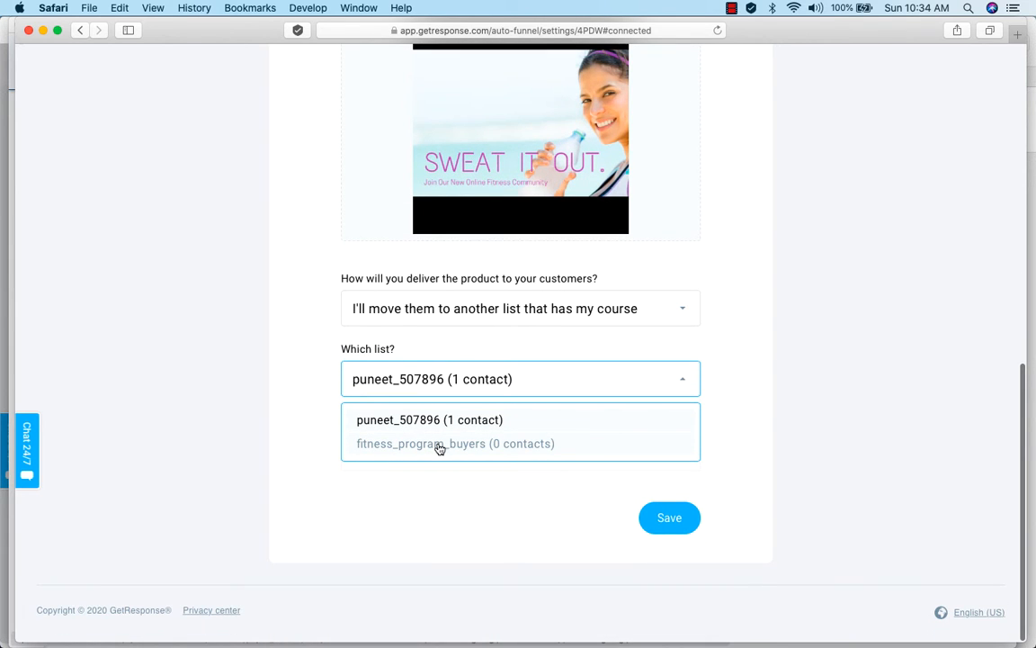
pyautogui.click(439, 447)
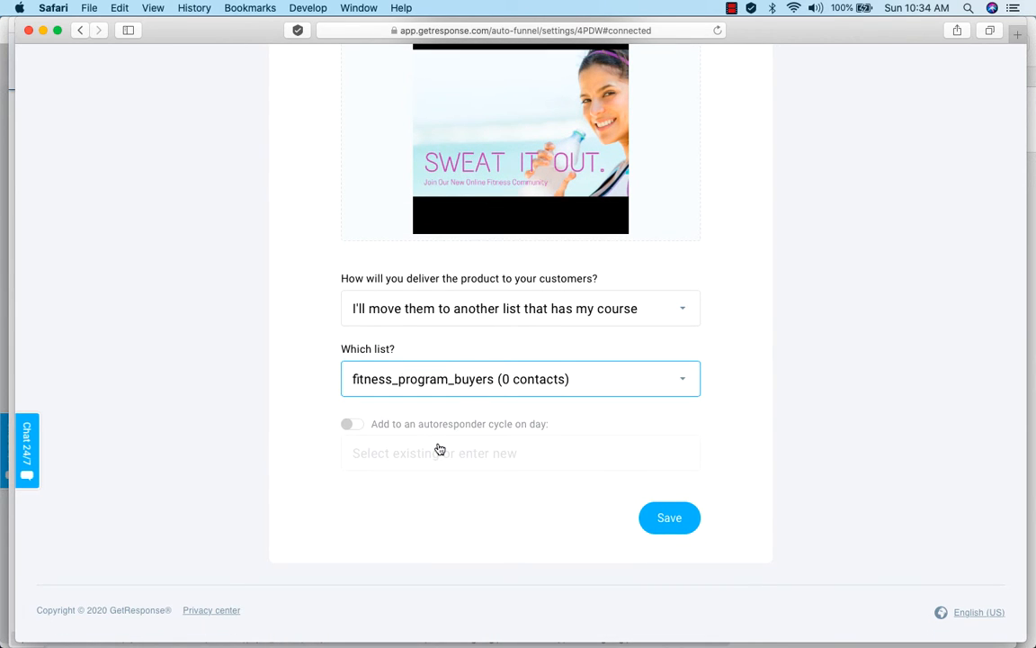
pyautogui.click(356, 426)
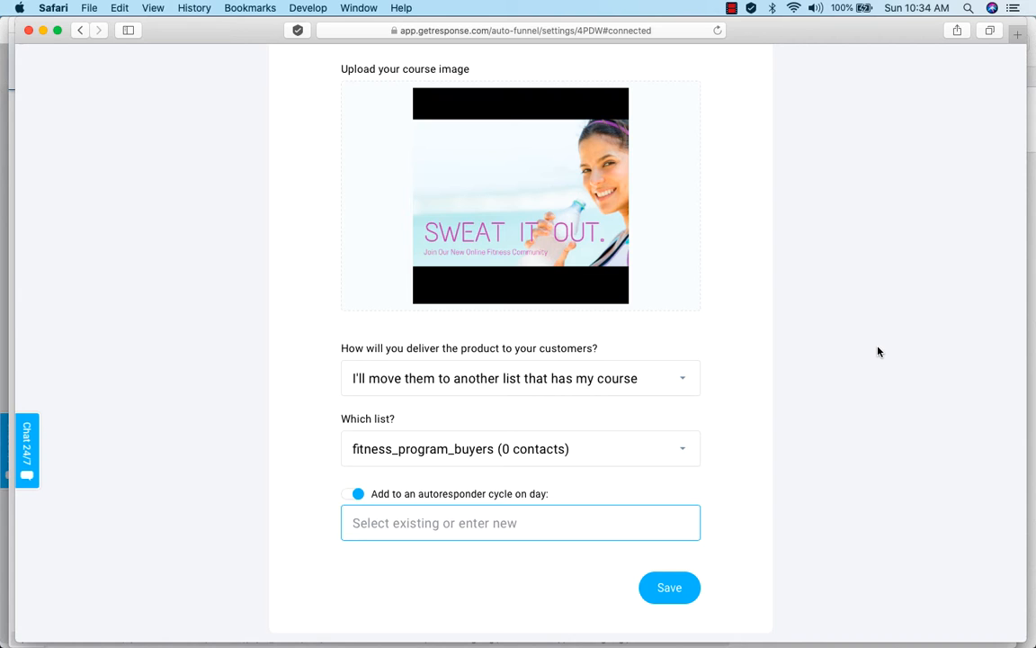
# Open the Autoresponders management page in a separate browser tab, keeping the unsaved product form open.
pyautogui.scroll(10, 879, 352)
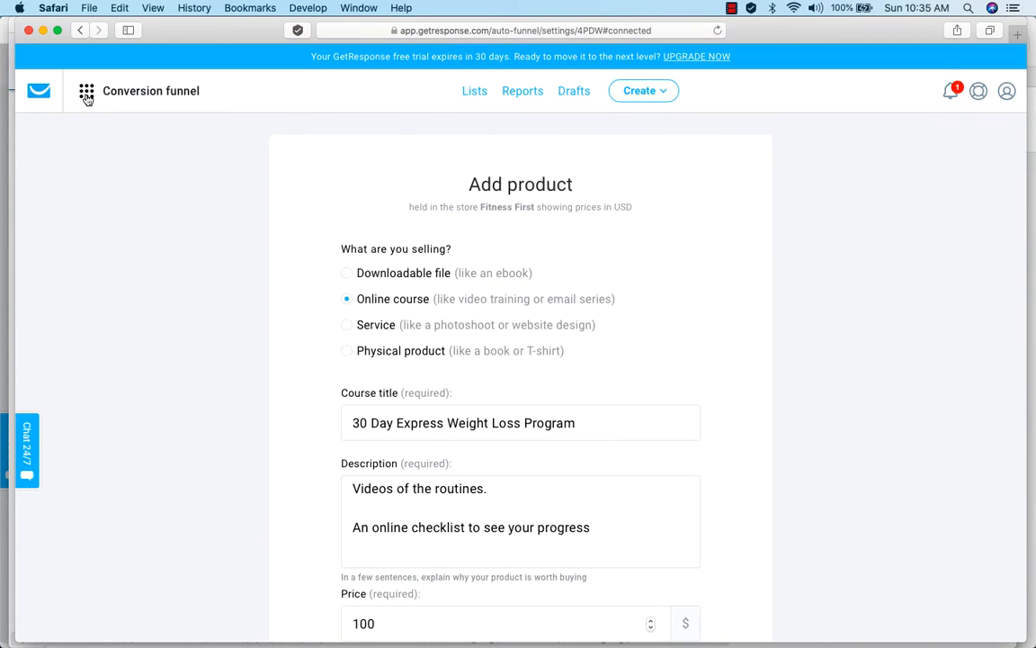
pyautogui.click(86, 94)
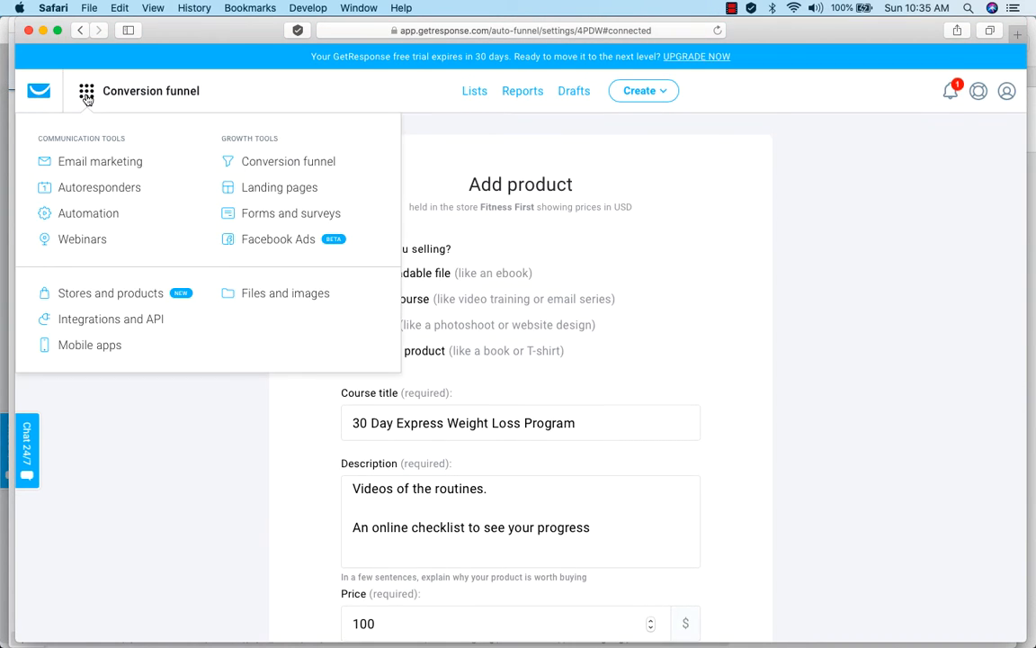
pyautogui.rightClick(79, 191)
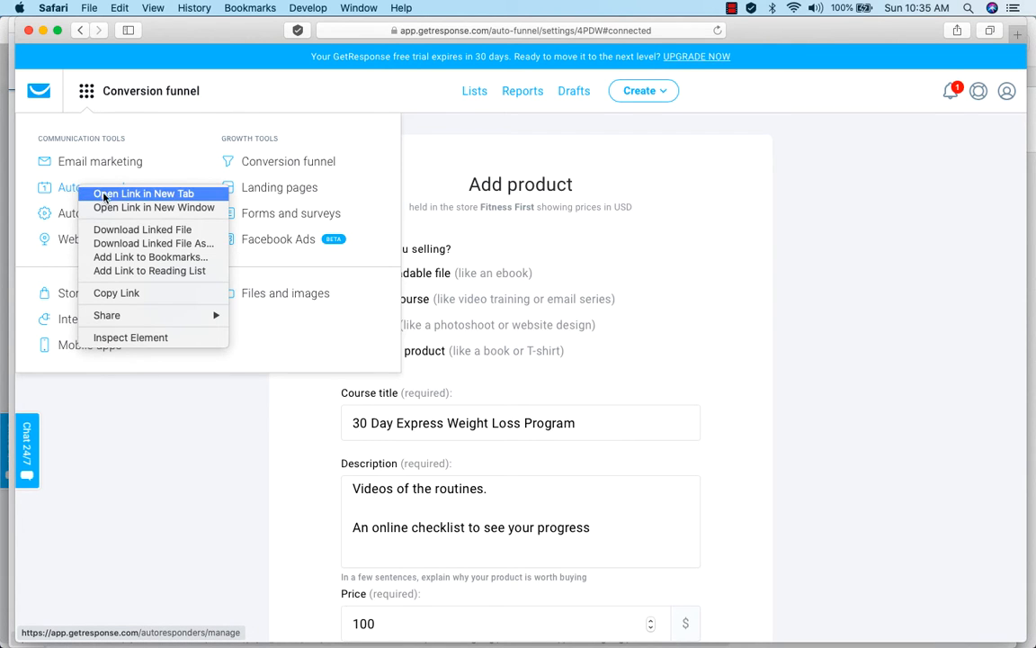
pyautogui.click(104, 195)
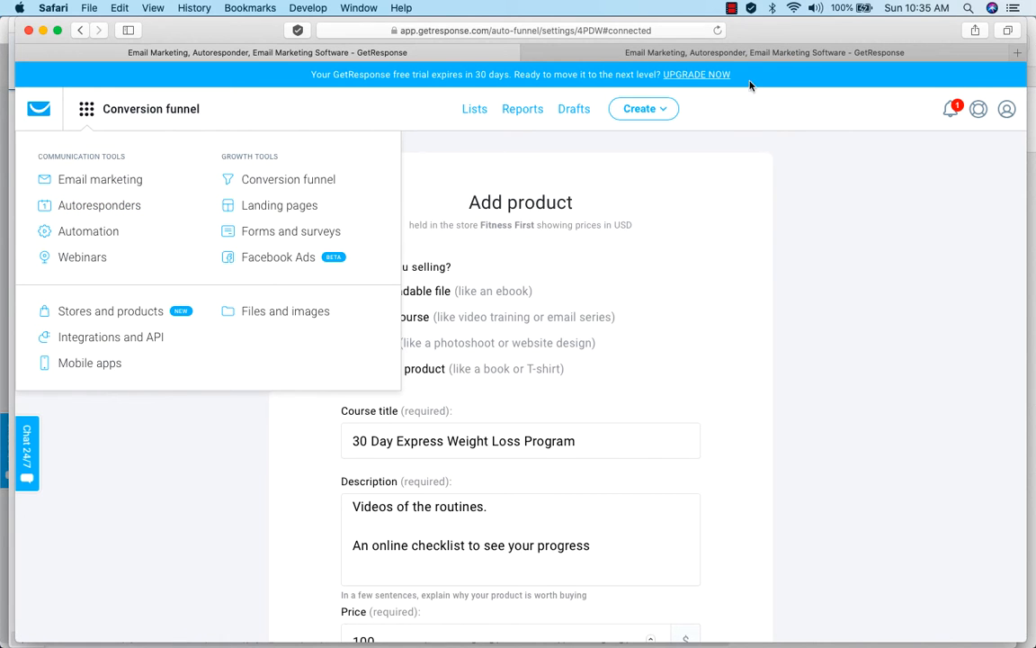
pyautogui.click(753, 52)
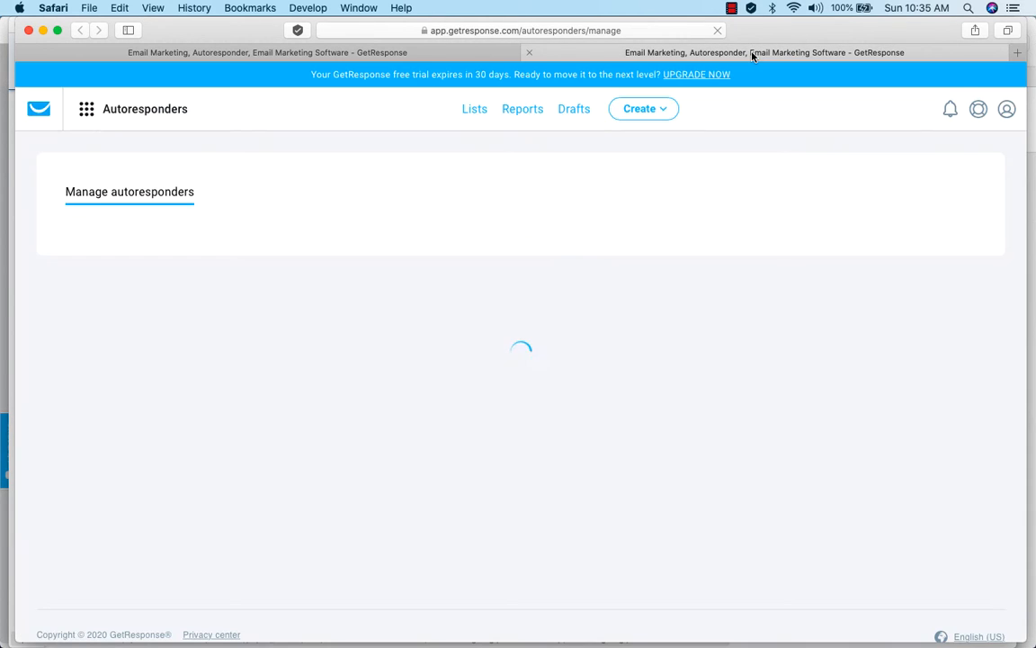
# Examine the existing autoresponders in the list view and in the calendar view by cycle day.
pyautogui.scroll(-3, 537, 536)
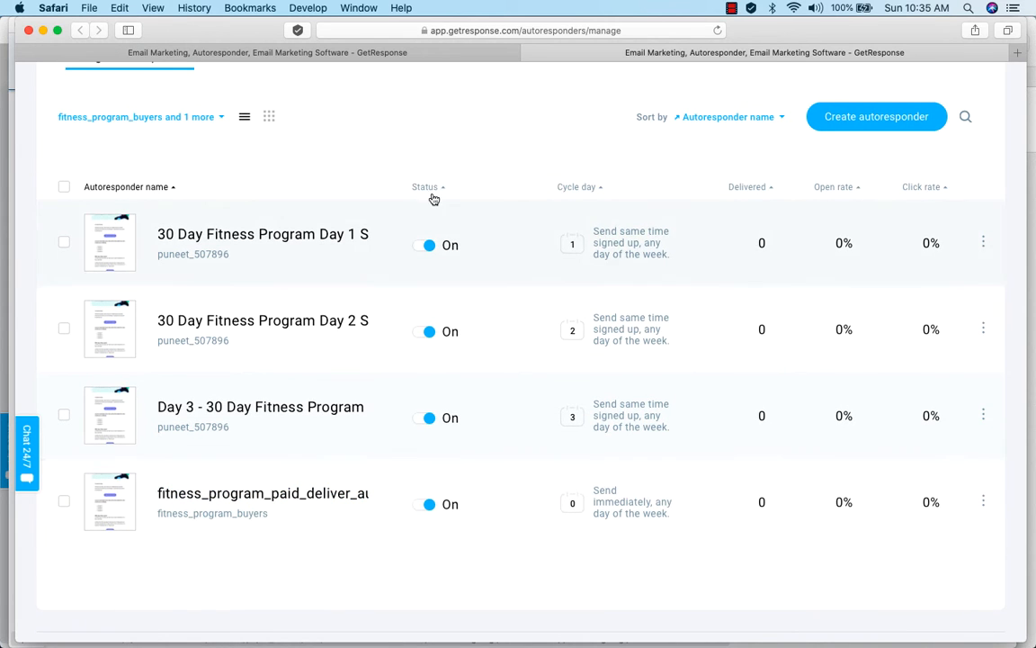
pyautogui.scroll(1, 469, 148)
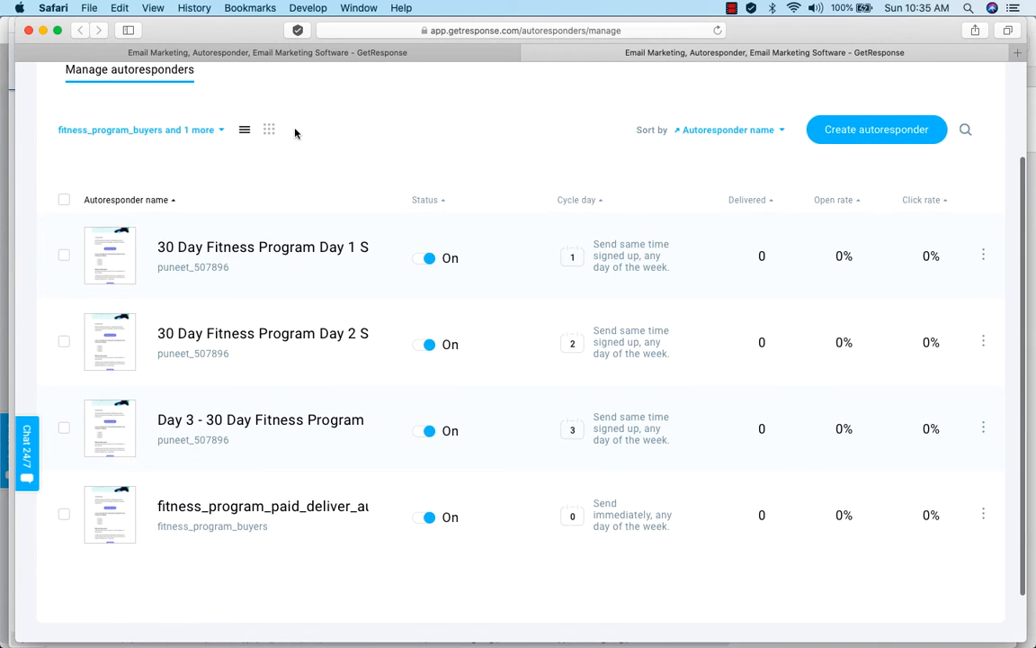
pyautogui.scroll(2, 288, 144)
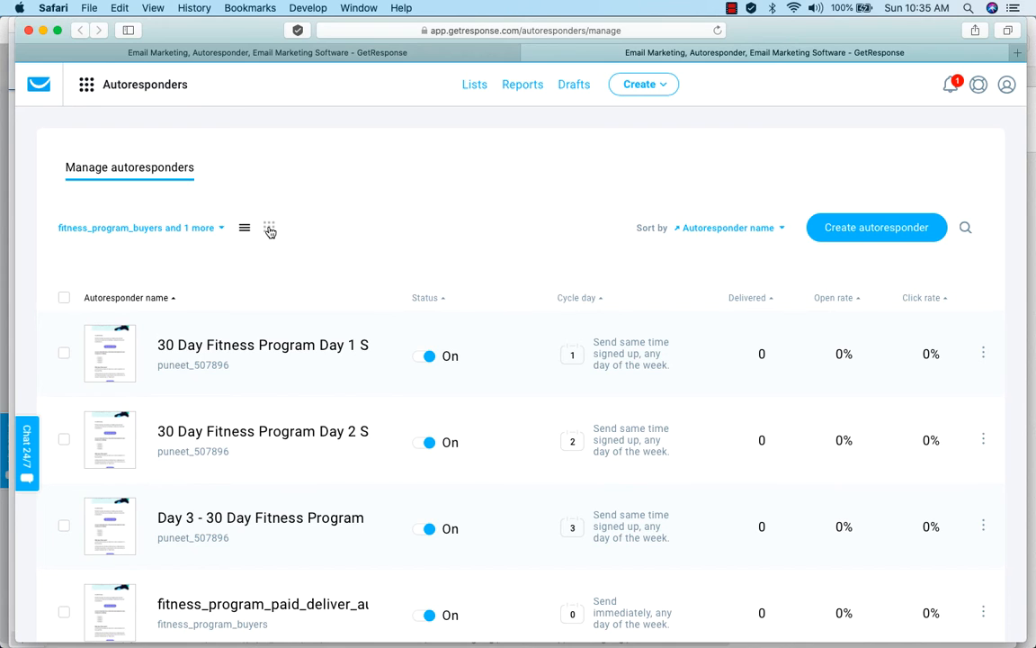
pyautogui.click(270, 230)
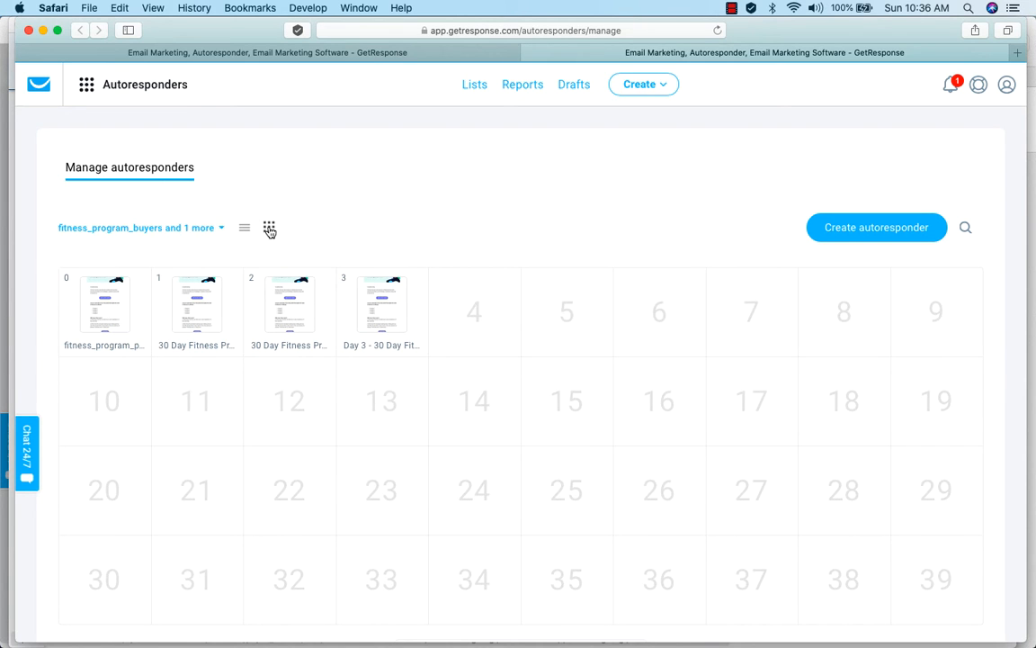
pyautogui.scroll(-2, 486, 421)
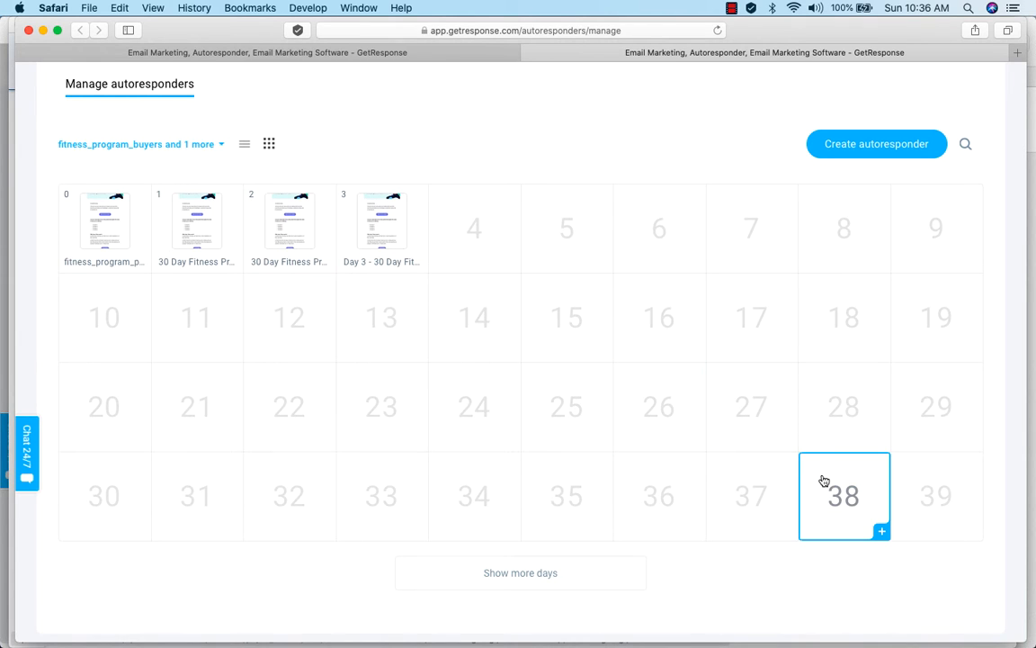
pyautogui.moveTo(86, 220)
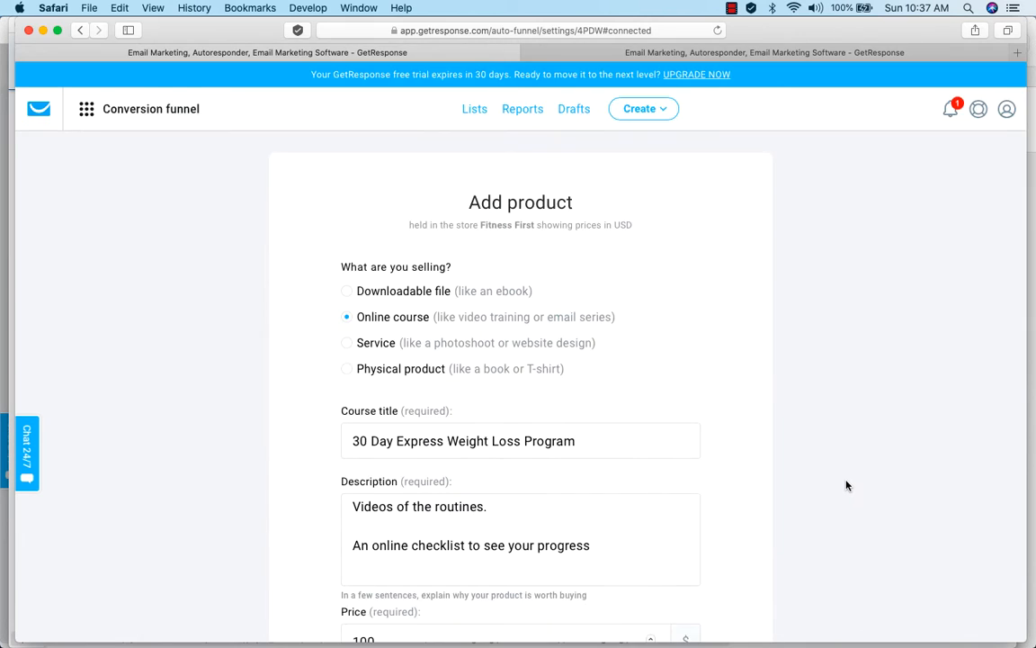
# Back in the product form, enter fitness_program_paid_deliver_autoresponder as the autoresponder cycle and save the product.
pyautogui.scroll(-10, 845, 486)
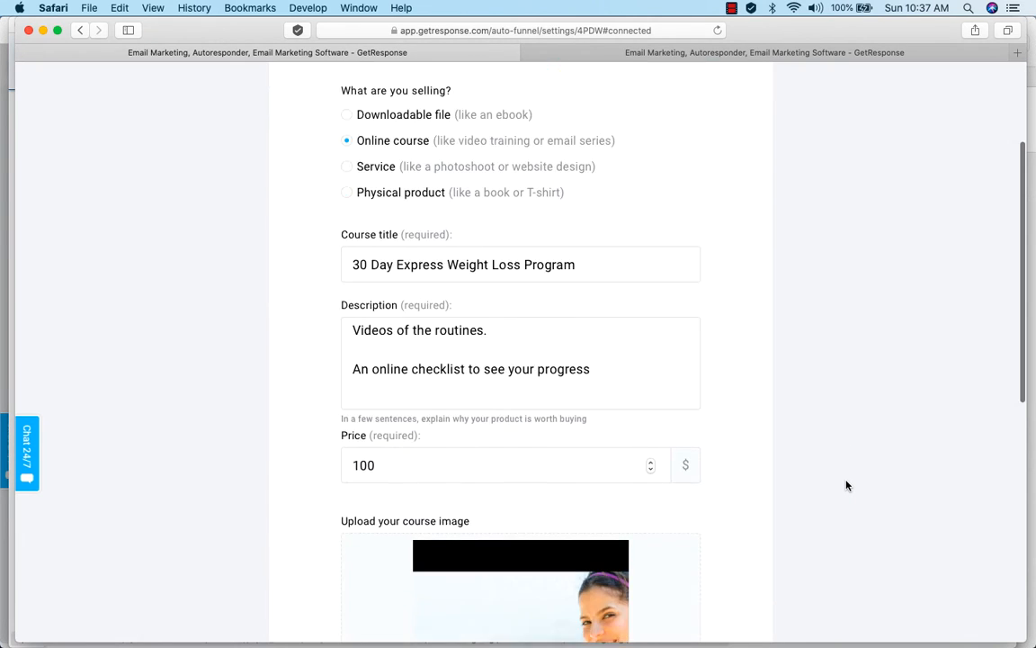
pyautogui.scroll(-3, 845, 485)
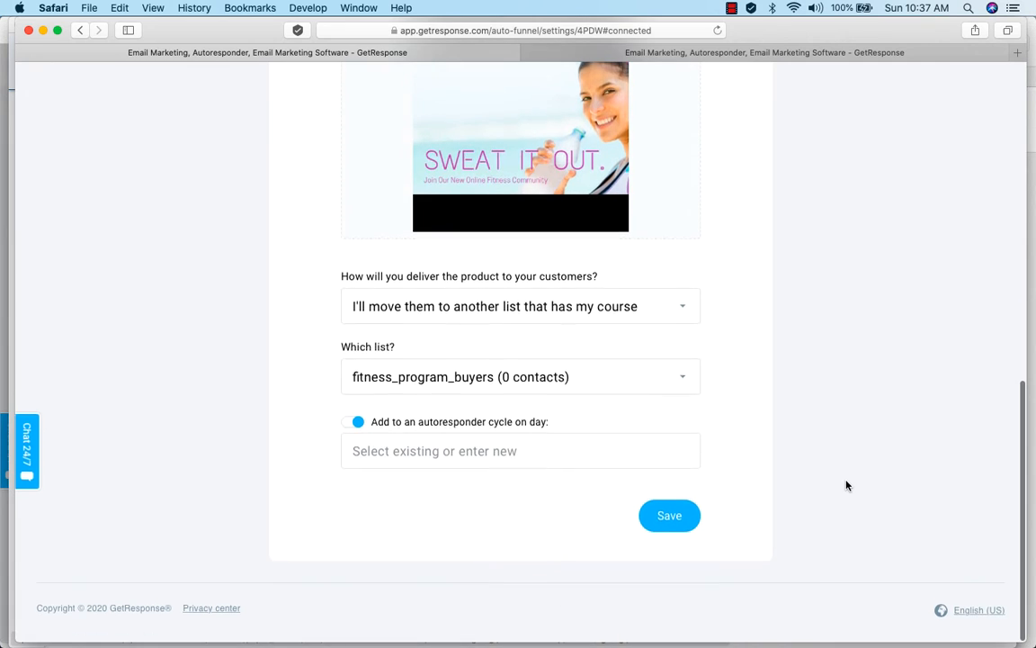
pyautogui.click(508, 454)
pyautogui.write('fitness_program_paid_deliver_autoresponder')
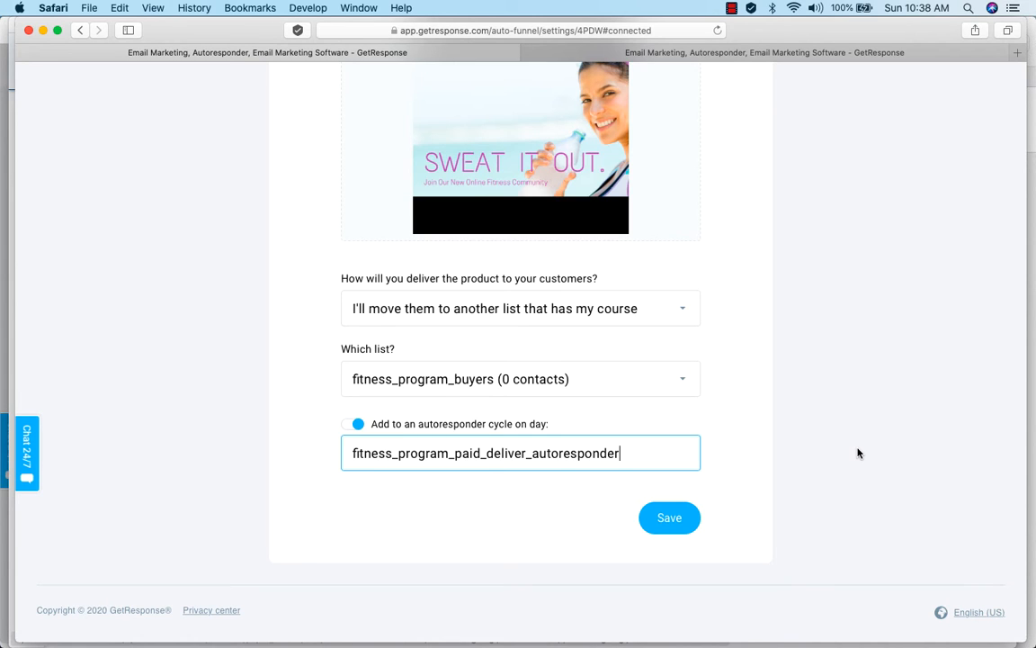
pyautogui.click(671, 519)
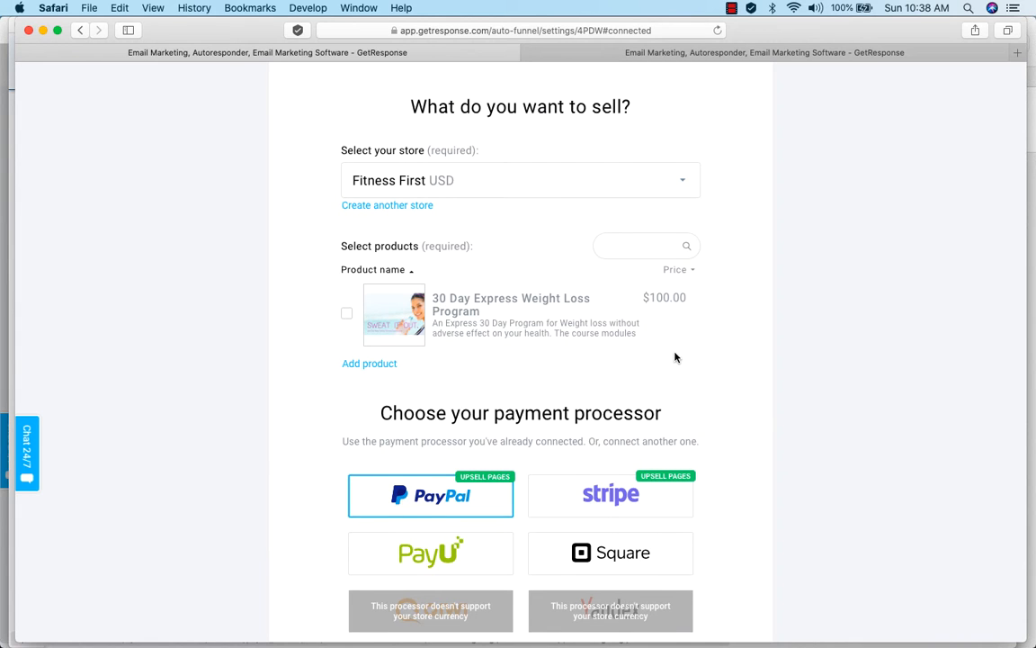
# Select the 30 Day Express Weight Loss Program as the product to sell and save the funnel settings with PayPal.
pyautogui.click(348, 315)
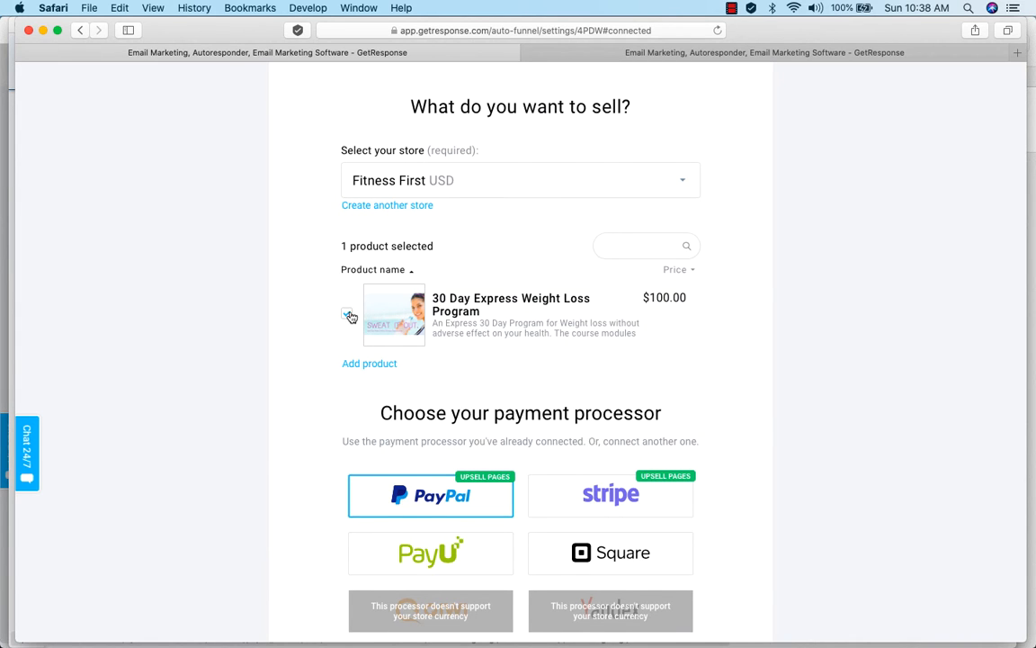
pyautogui.scroll(-5, 738, 421)
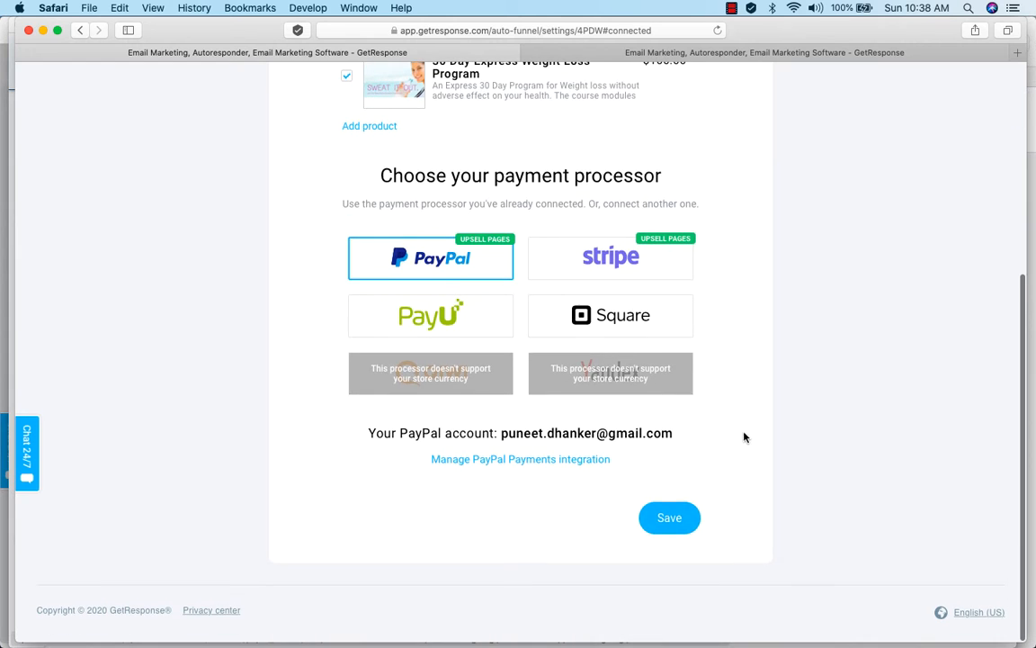
pyautogui.click(670, 519)
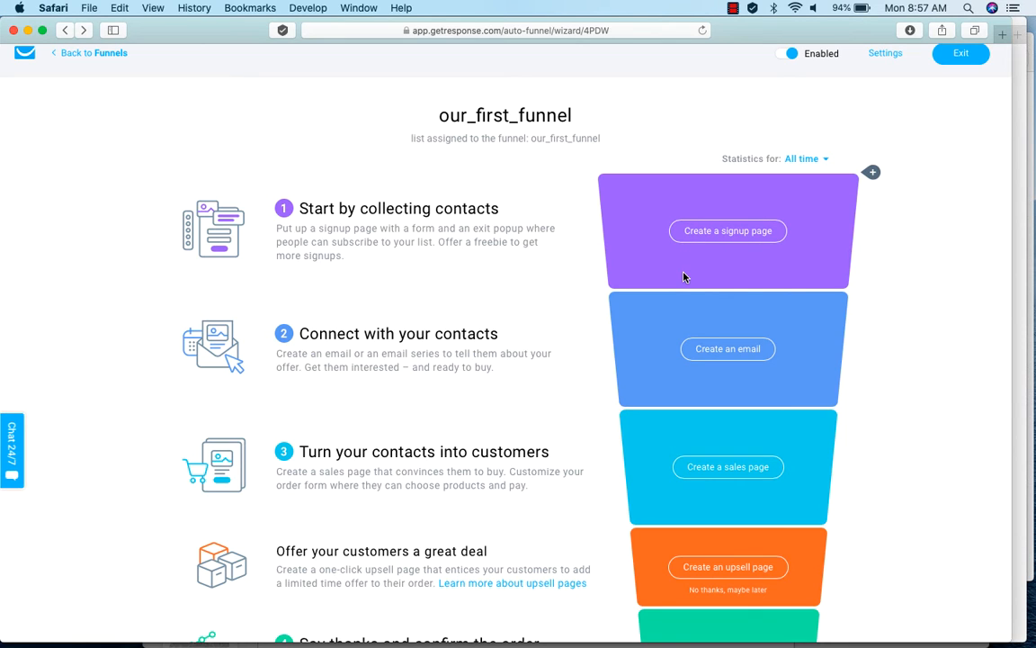
pyautogui.scroll(-1, 630, 347)
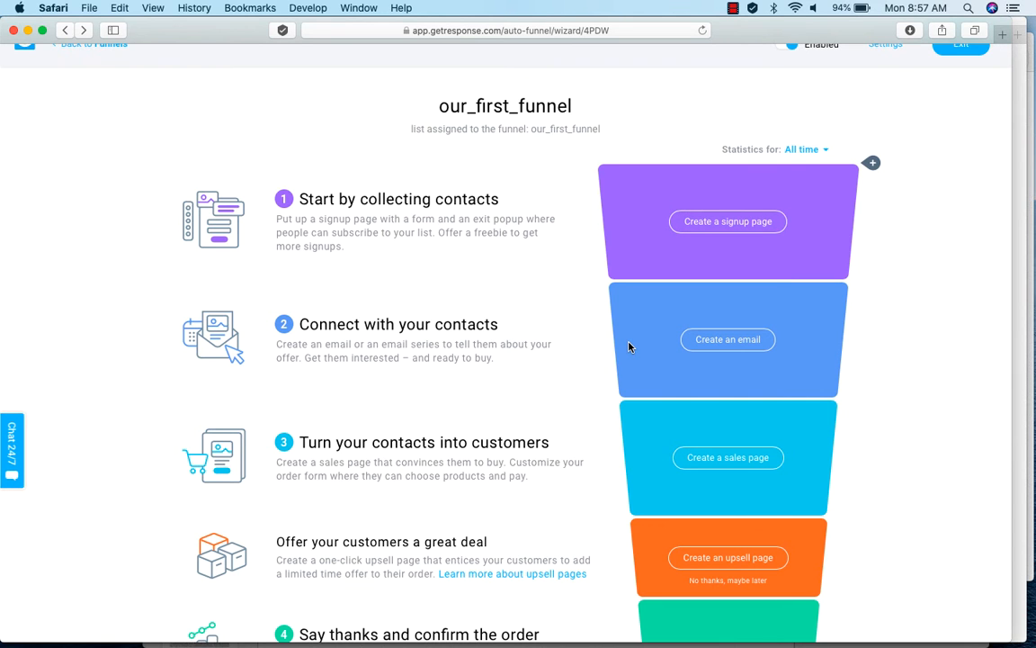
# Examine all stages of our_first_funnel, from collecting contacts through order confirmation and the results summary.
pyautogui.scroll(-5, 629, 346)
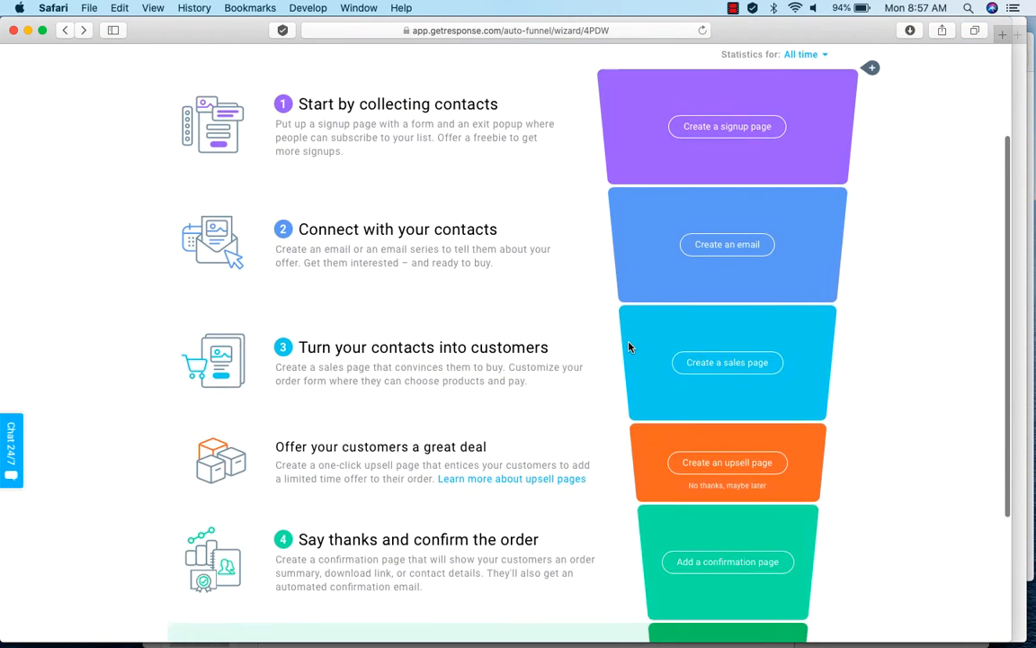
pyautogui.scroll(-6, 629, 346)
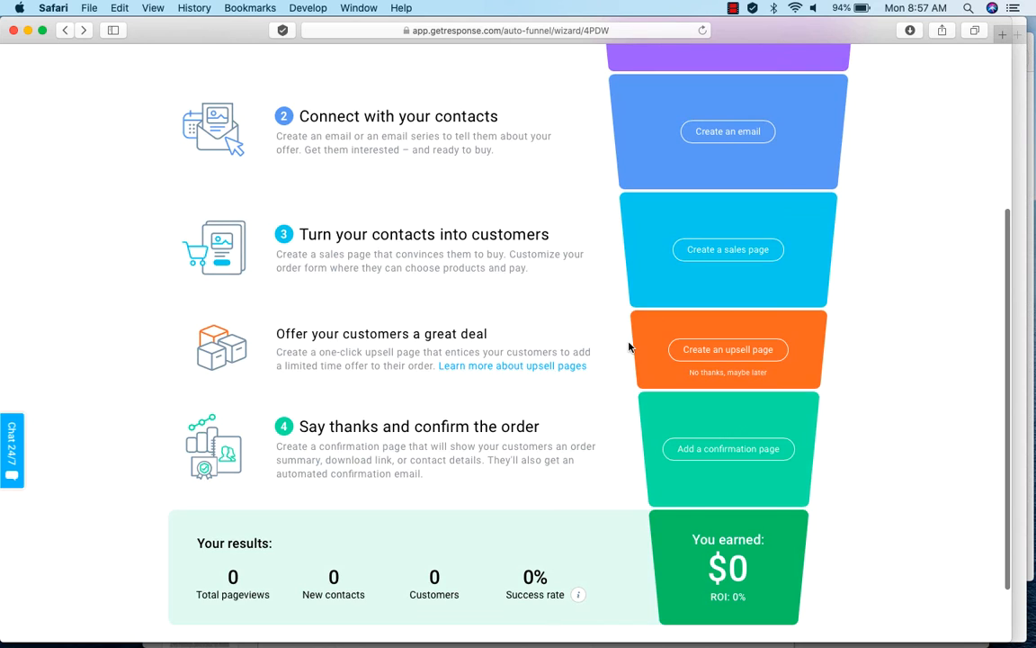
pyautogui.scroll(-4, 629, 346)
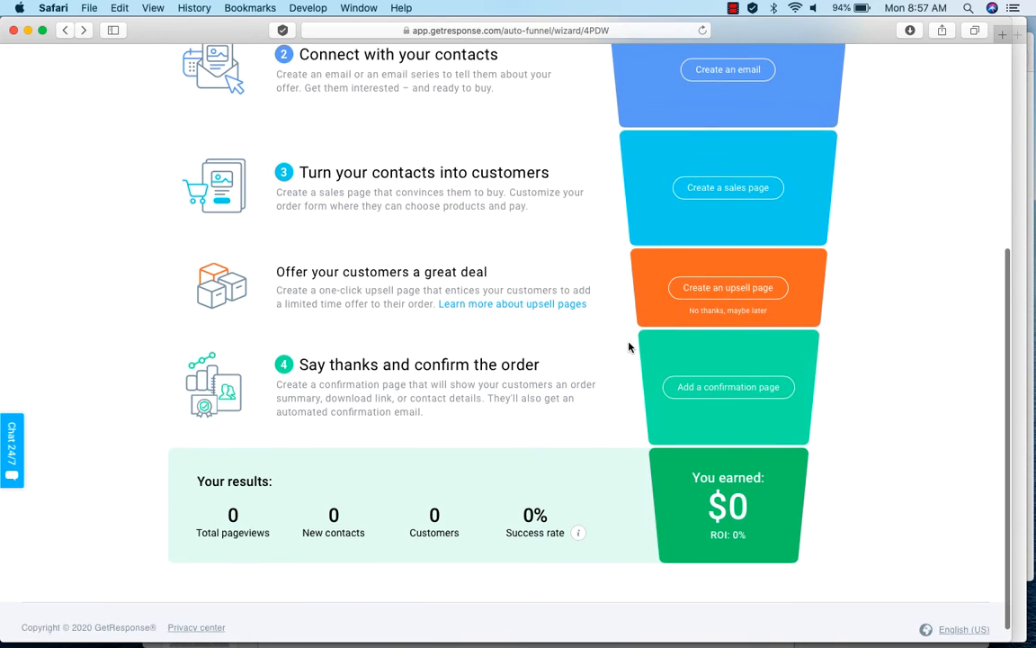
pyautogui.scroll(2, 630, 346)
pyautogui.scroll(-1, 629, 347)
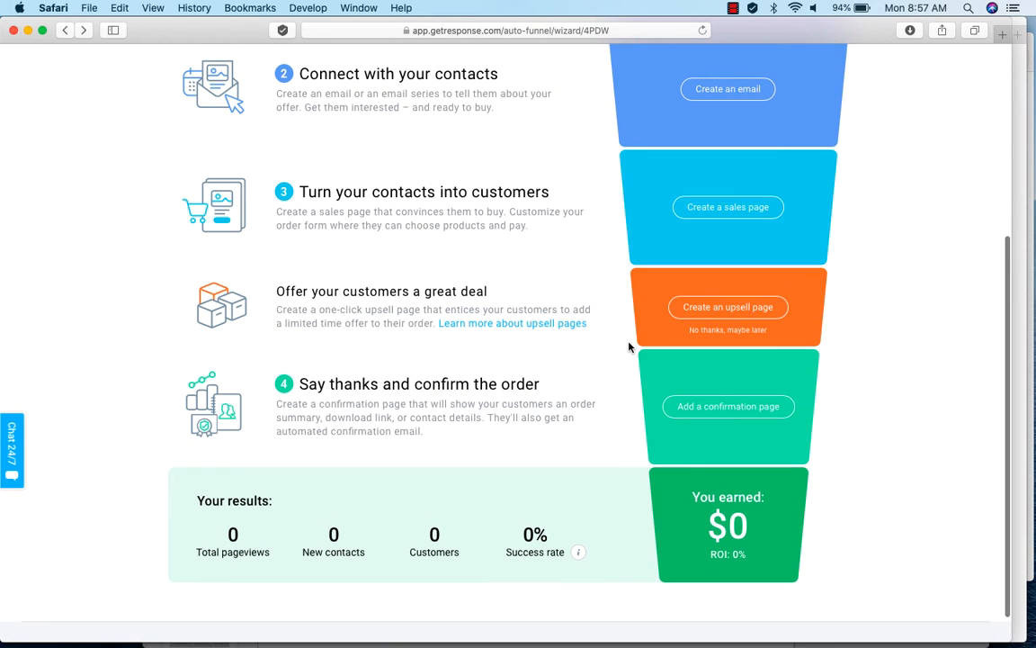
pyautogui.scroll(10, 629, 347)
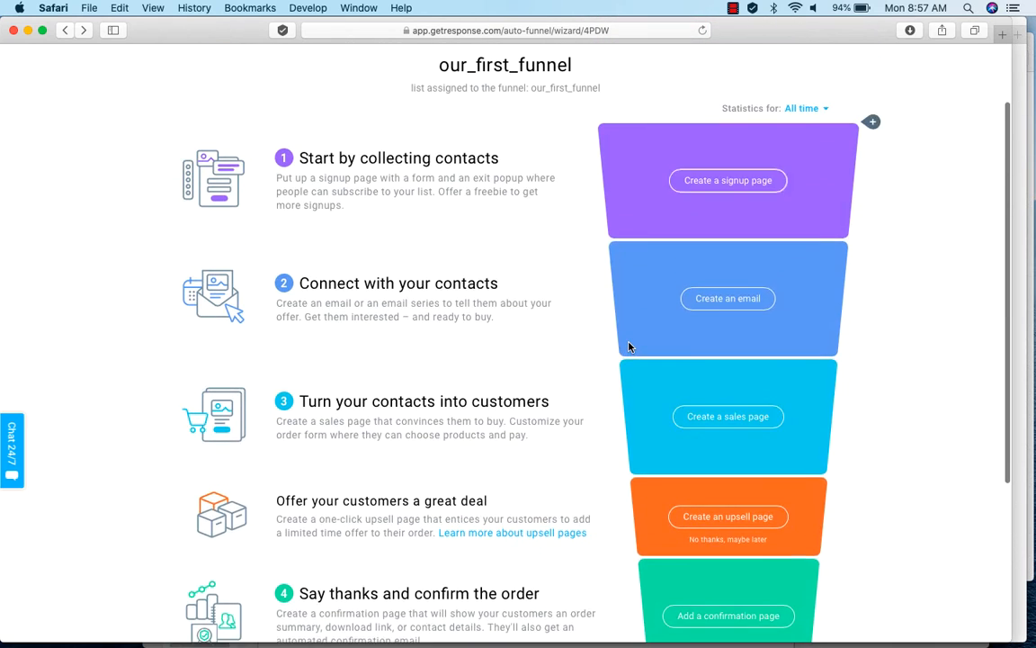
pyautogui.scroll(2, 630, 346)
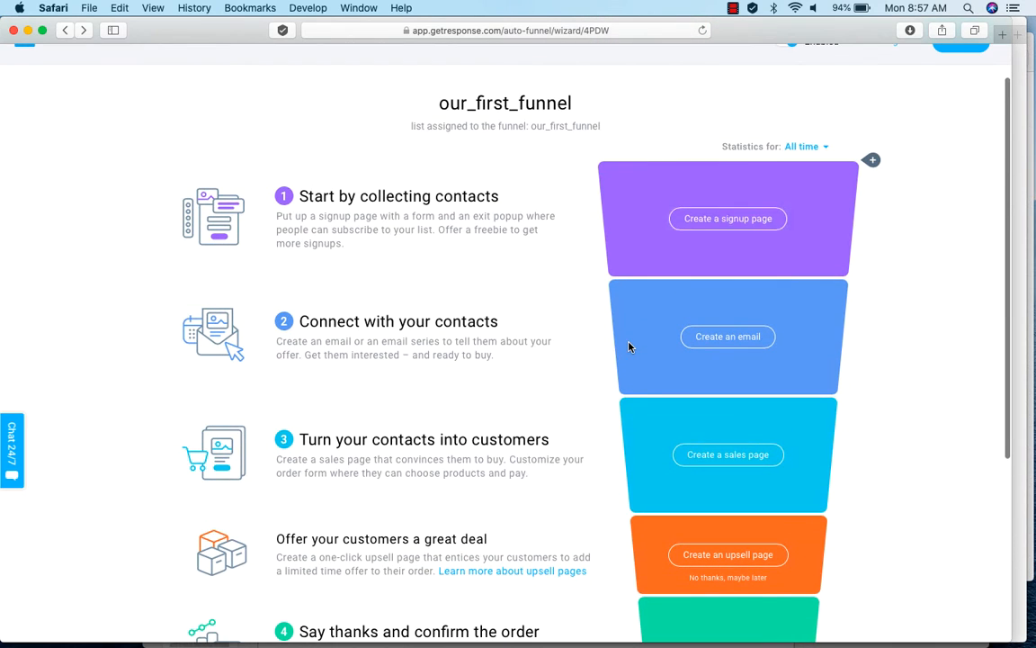
# Start creating the funnel's signup page and browse the full range of available templates.
pyautogui.click(729, 222)
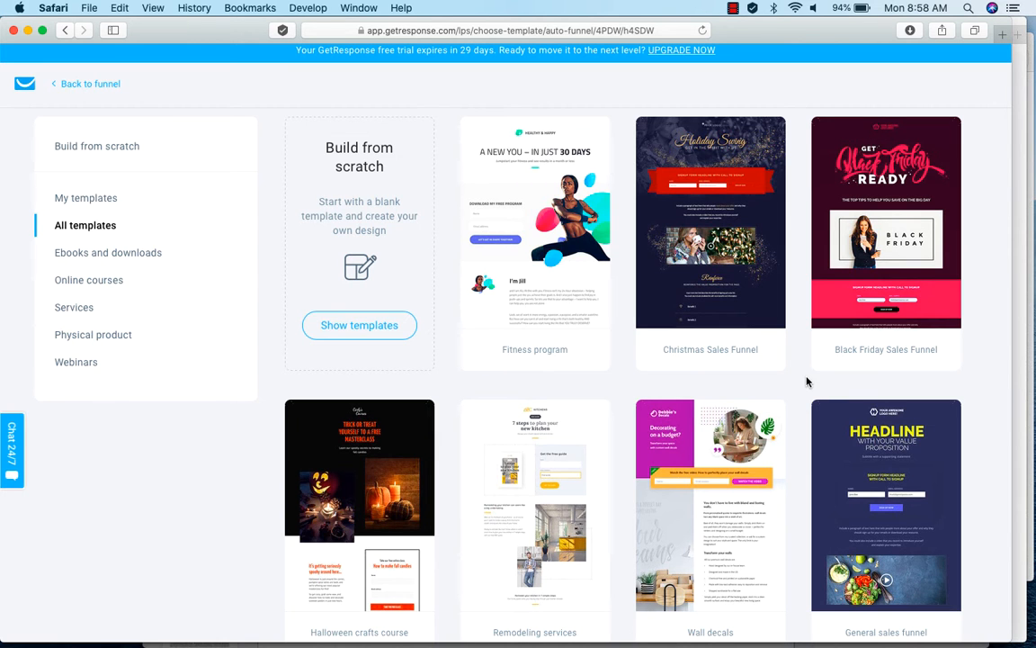
pyautogui.scroll(-10, 807, 382)
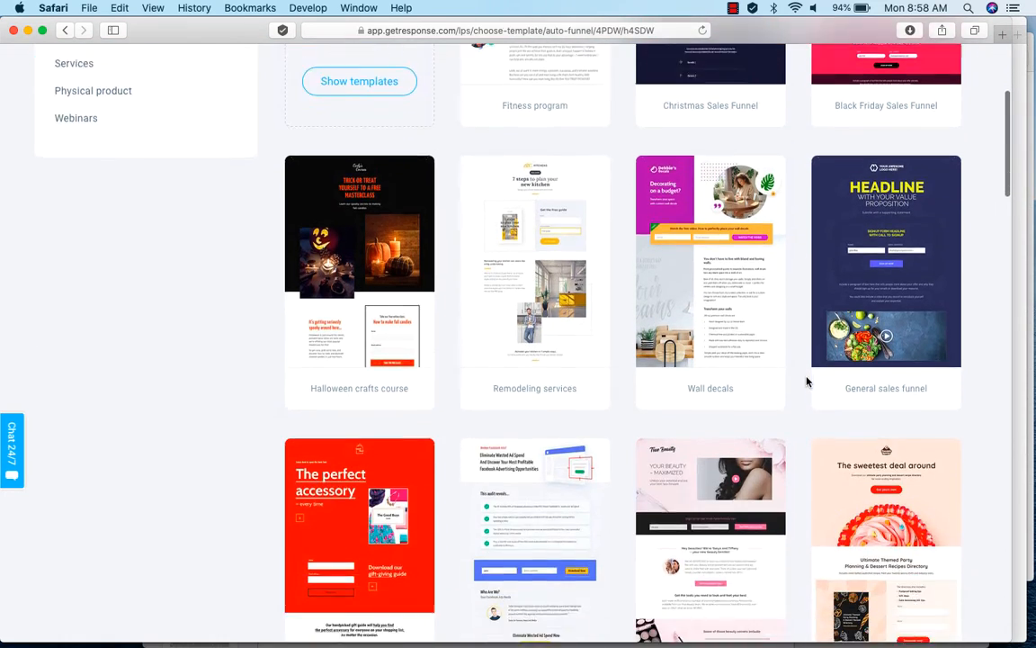
pyautogui.scroll(-15, 807, 382)
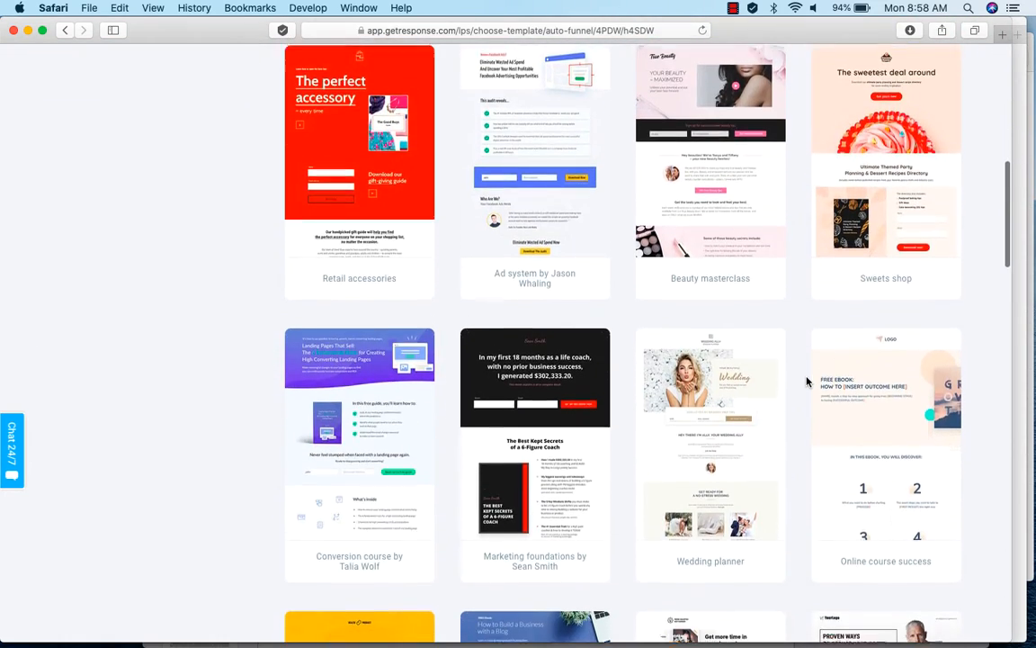
pyautogui.scroll(-4, 807, 381)
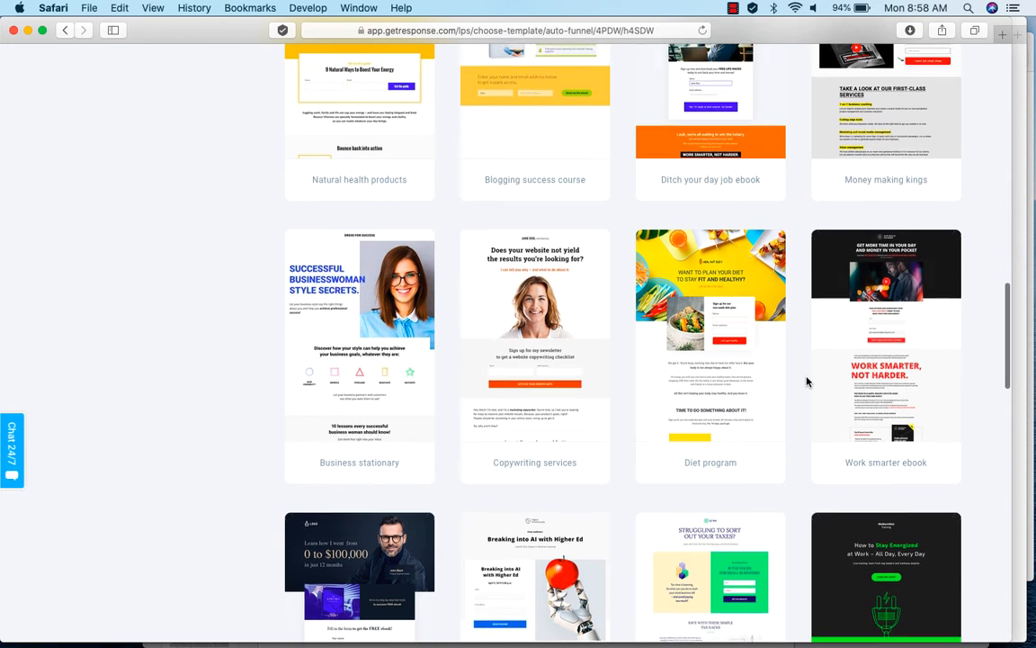
pyautogui.scroll(2, 807, 382)
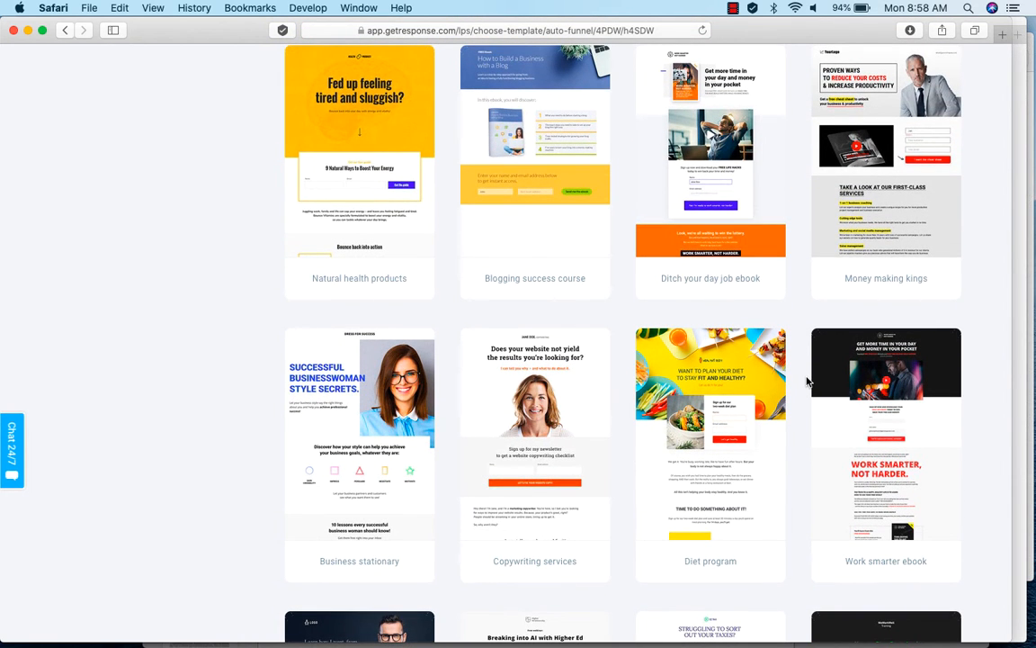
pyautogui.scroll(5, 806, 381)
pyautogui.scroll(-3, 807, 382)
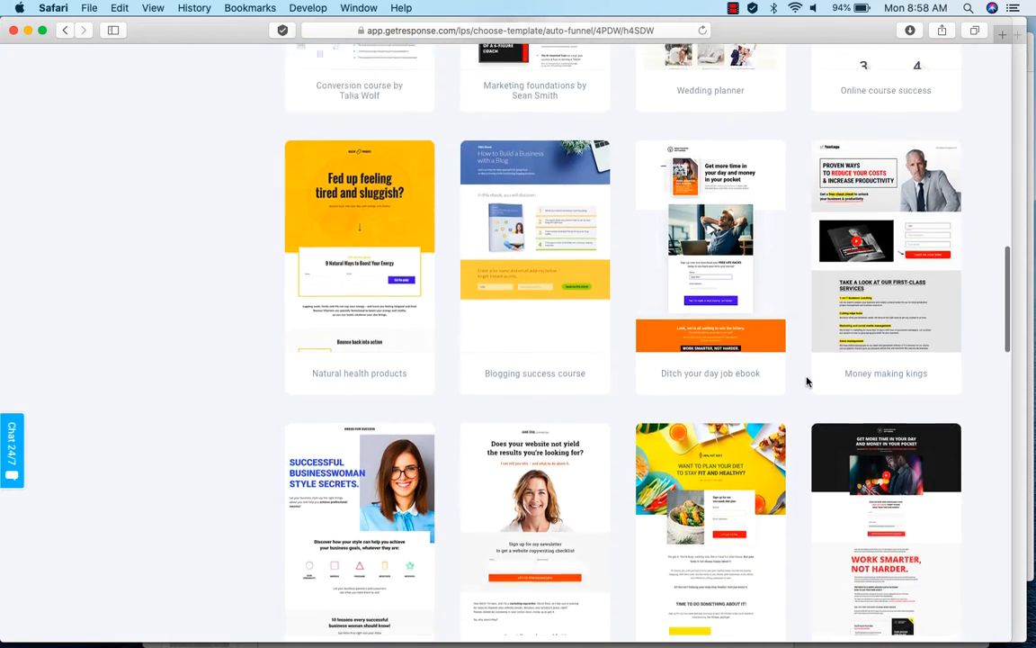
pyautogui.scroll(-4, 806, 381)
pyautogui.scroll(7, 807, 381)
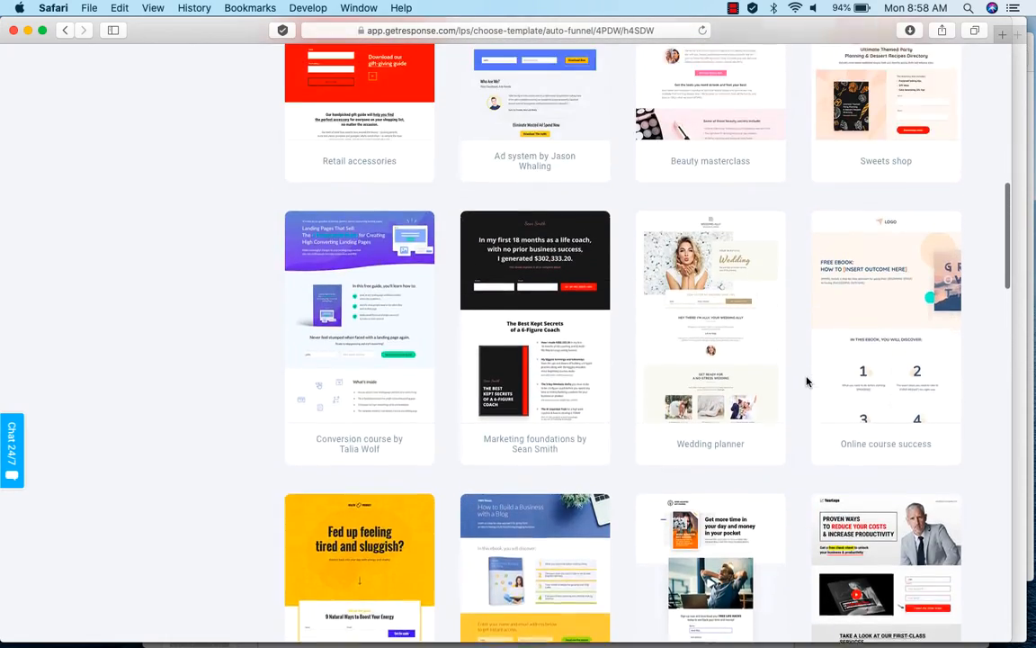
pyautogui.scroll(12, 807, 381)
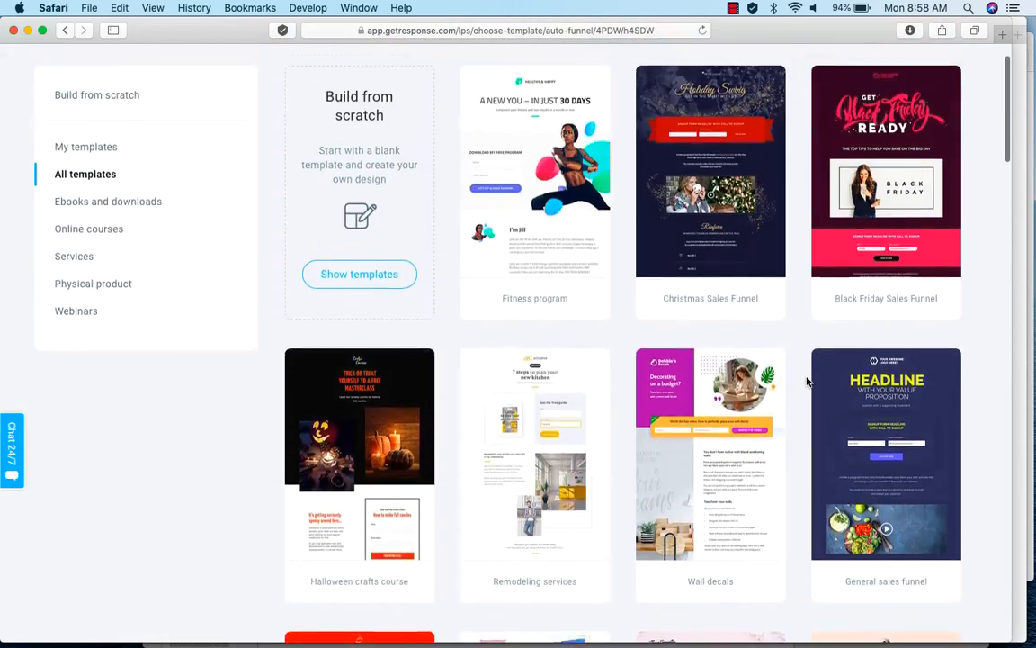
# Select the Fitness program template, name the signup page fitness_signup, and continue to the page editor.
pyautogui.moveTo(537, 197)
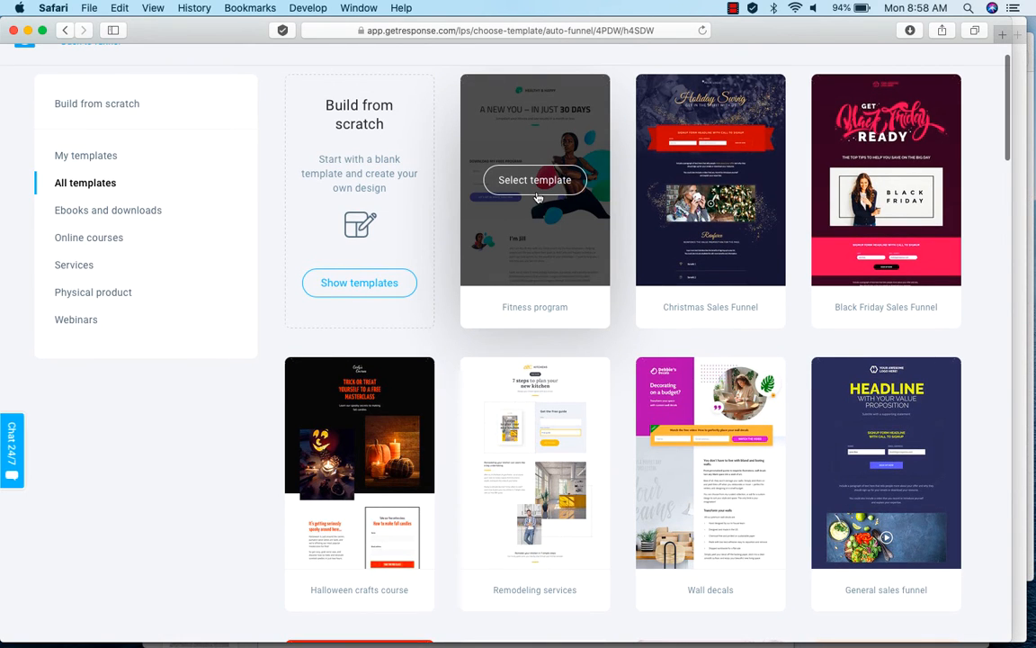
pyautogui.click(536, 191)
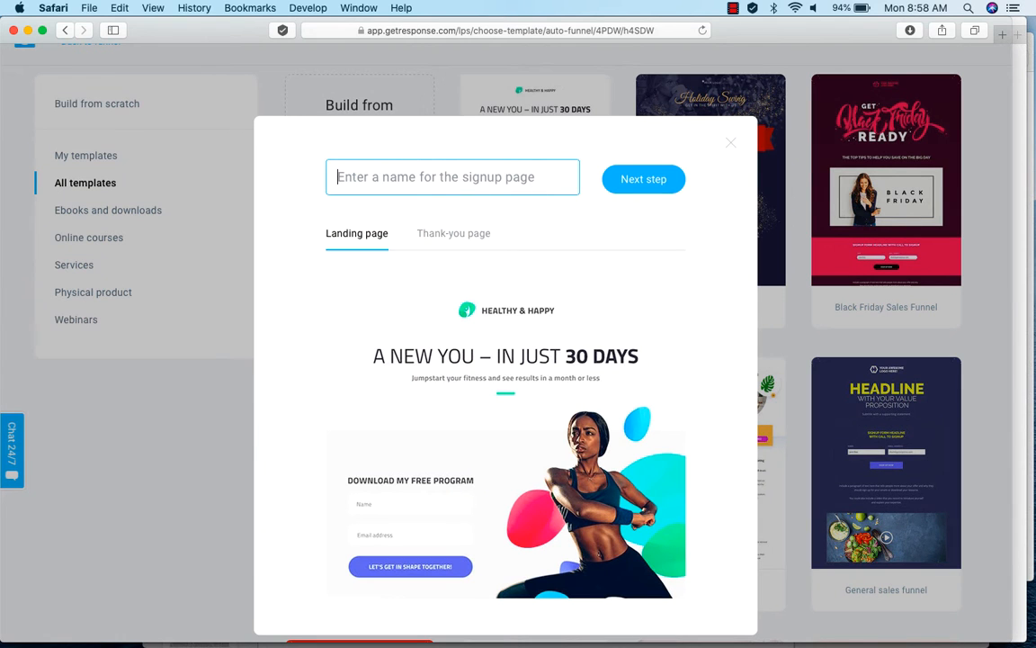
pyautogui.write('fit')
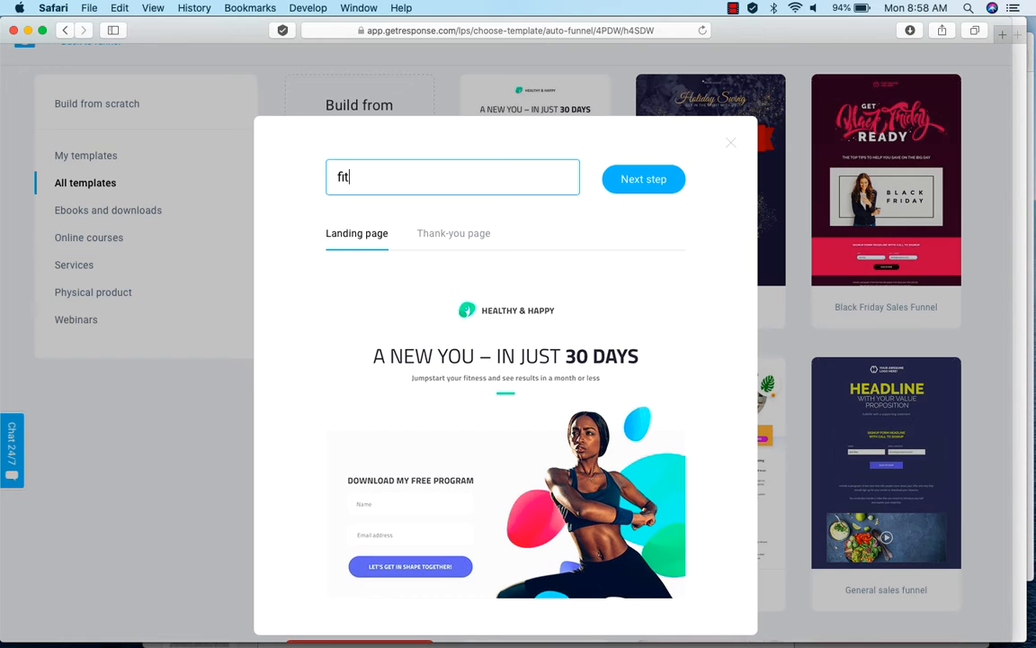
pyautogui.write('ness_signup')
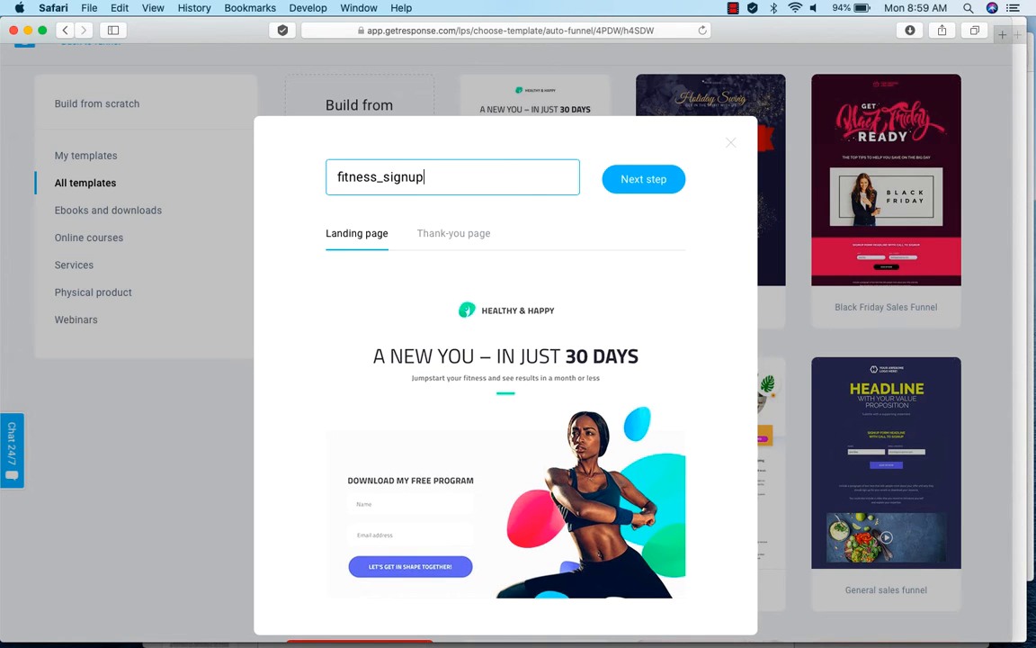
pyautogui.click(649, 179)
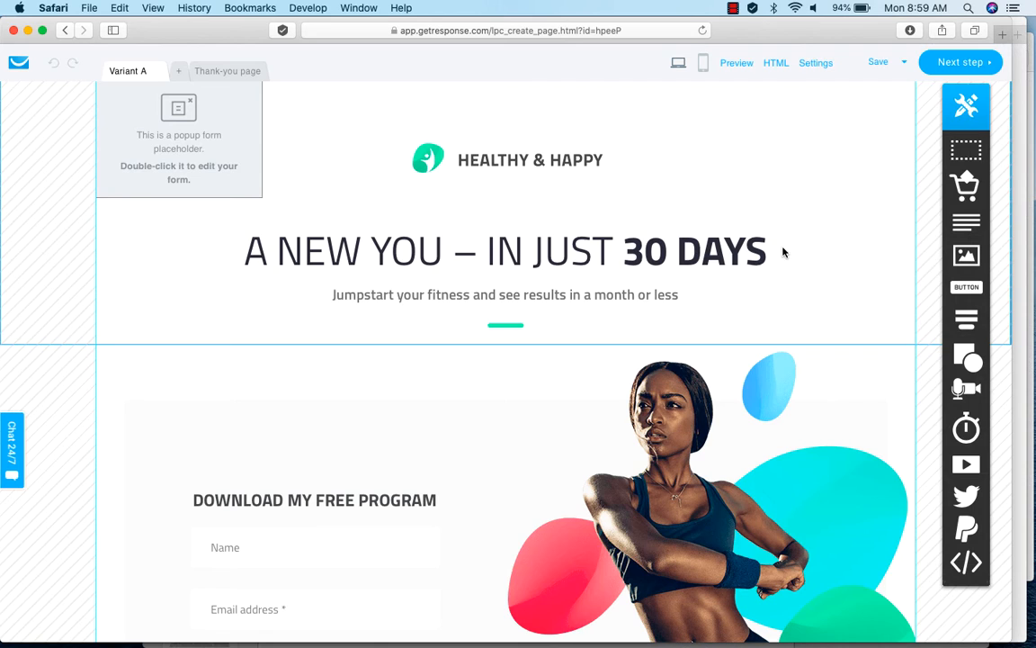
# Change the number of days in the signup page's main headline to 7.
pyautogui.click(513, 162)
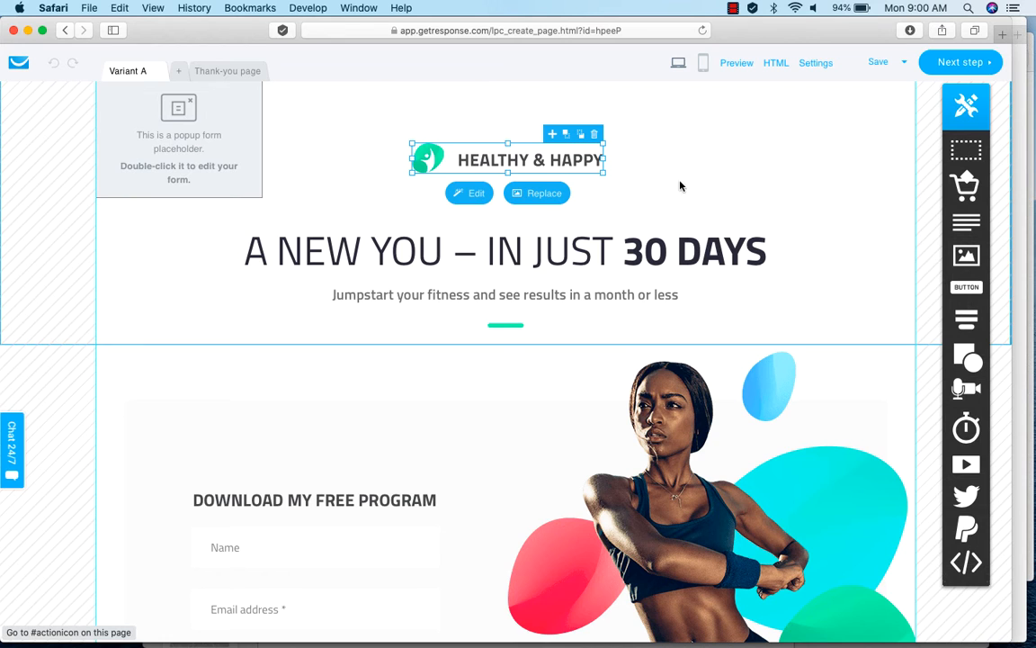
pyautogui.scroll(-1, 846, 272)
pyautogui.scroll(1, 846, 272)
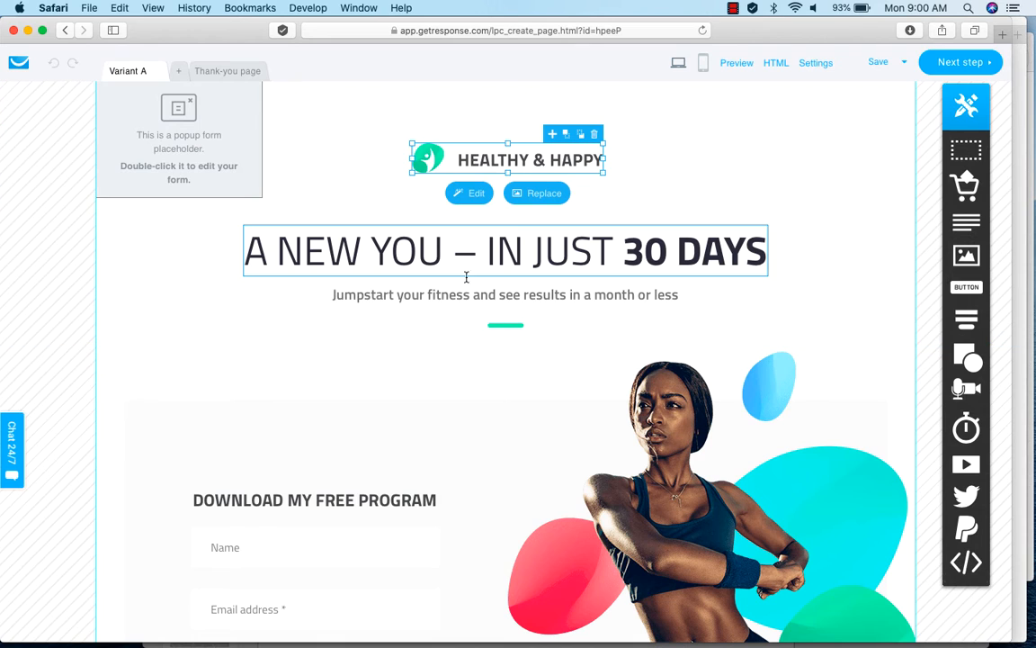
pyautogui.click(665, 252)
pyautogui.doubleClick(666, 253)
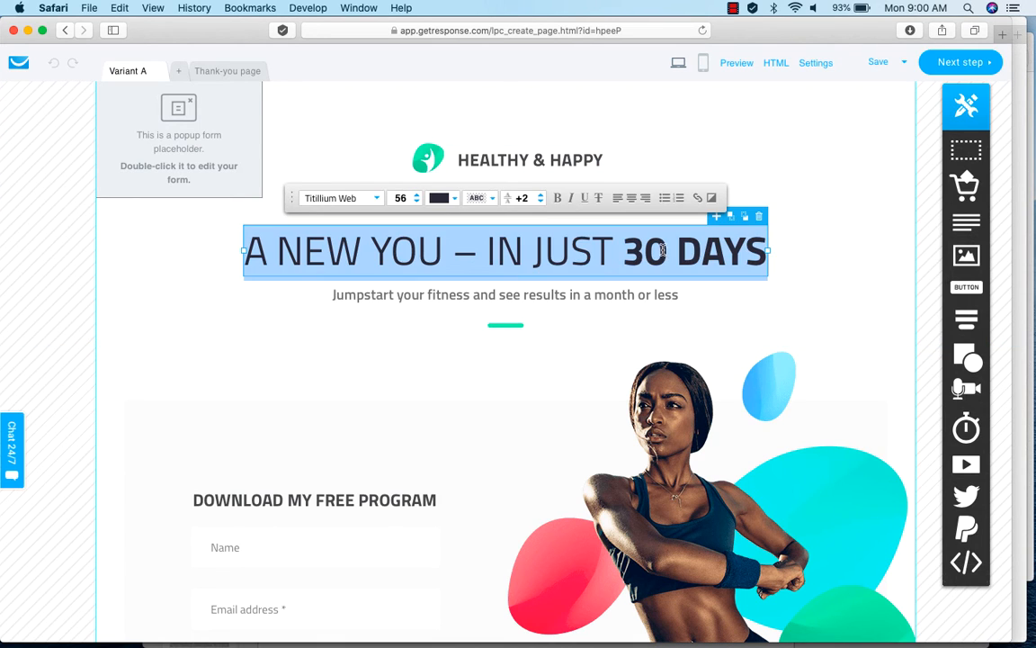
pyautogui.click(663, 252)
pyautogui.doubleClick(662, 252)
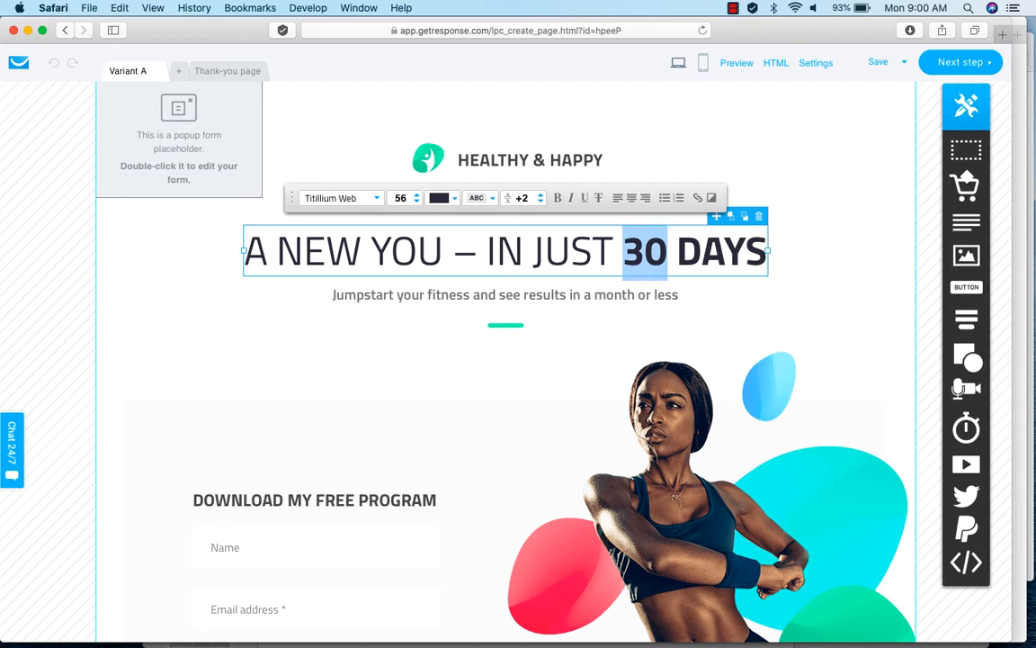
pyautogui.write('7')
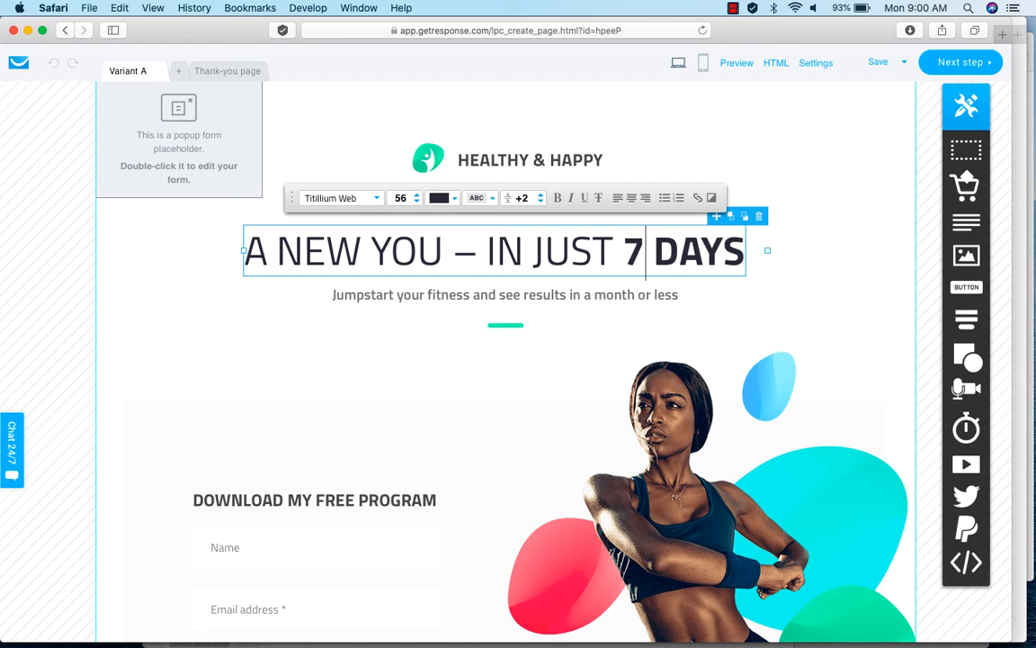
pyautogui.click(791, 316)
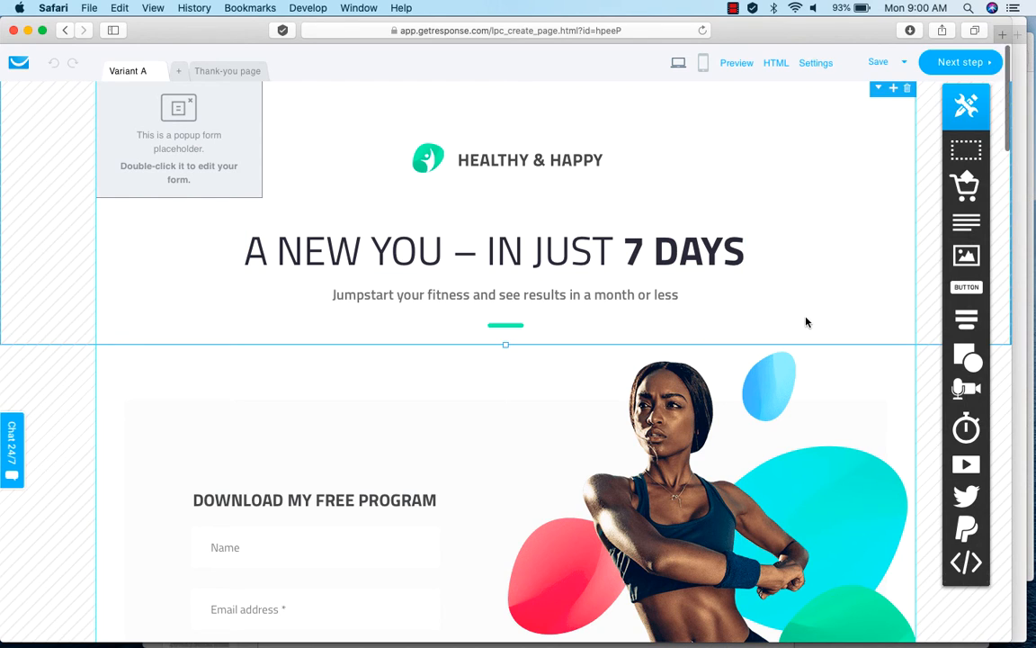
# Change the workout plan in the "When you sign up" heading, under Get Ready for the New You, to 7-day.
pyautogui.scroll(-1, 806, 322)
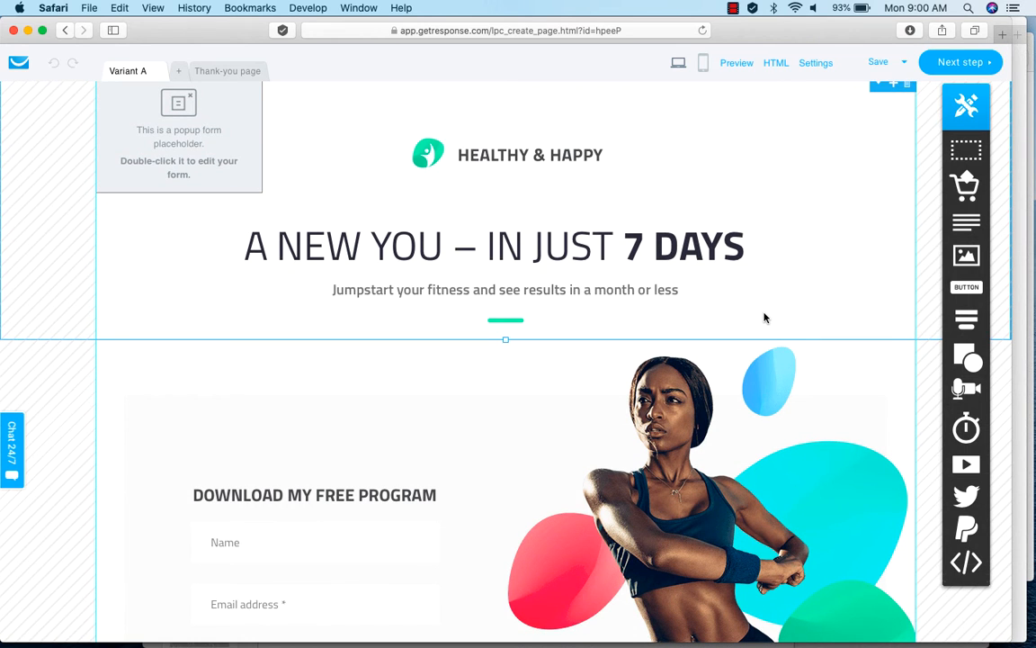
pyautogui.scroll(-5, 770, 317)
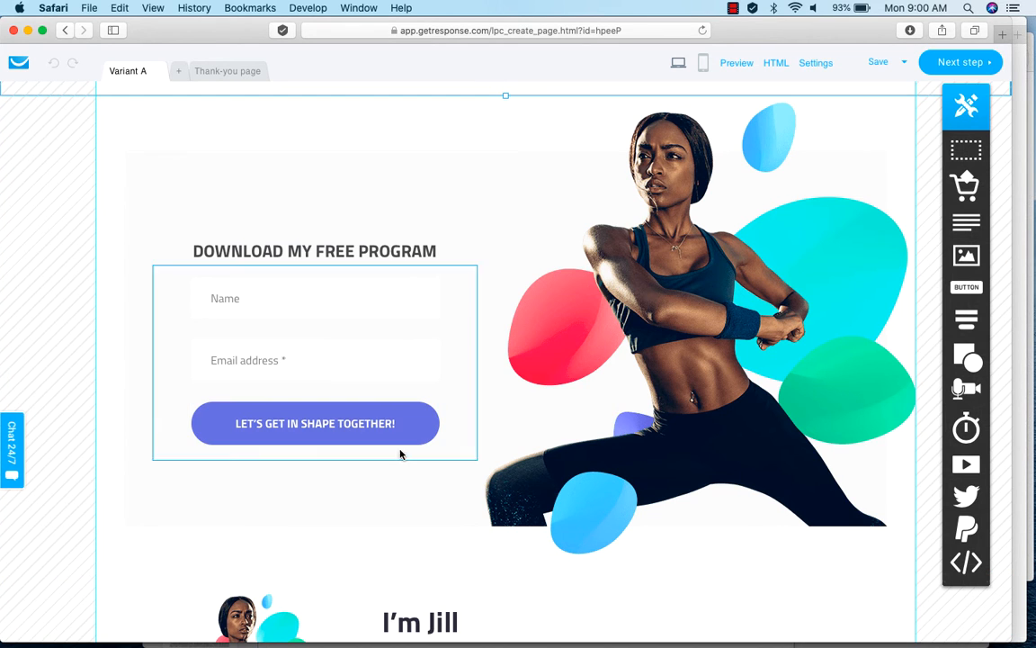
pyautogui.scroll(-5, 618, 612)
pyautogui.scroll(-4, 618, 613)
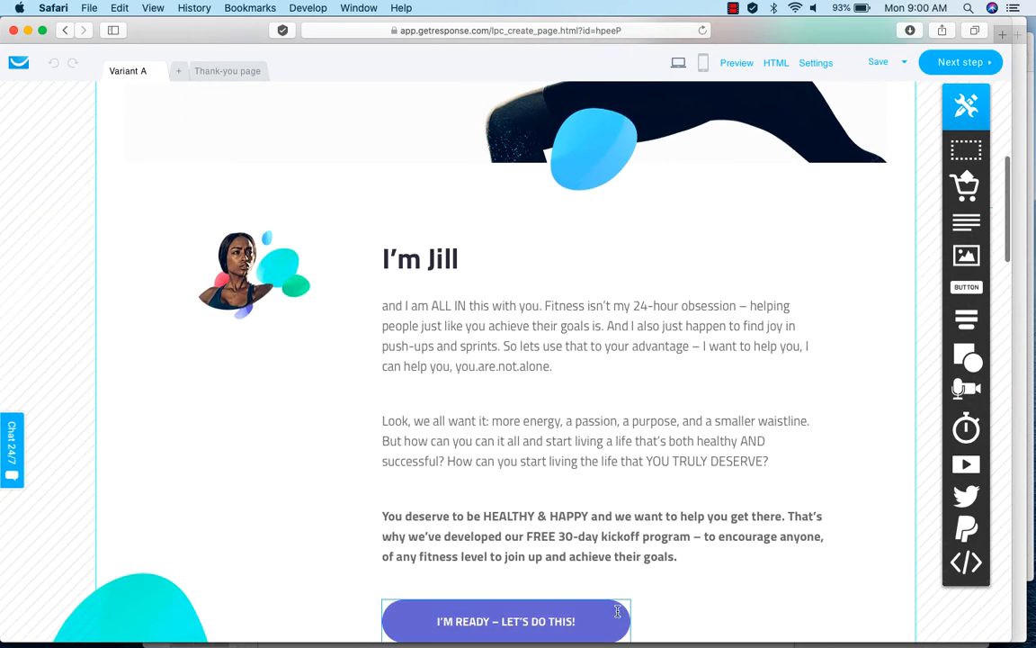
pyautogui.scroll(-10, 869, 596)
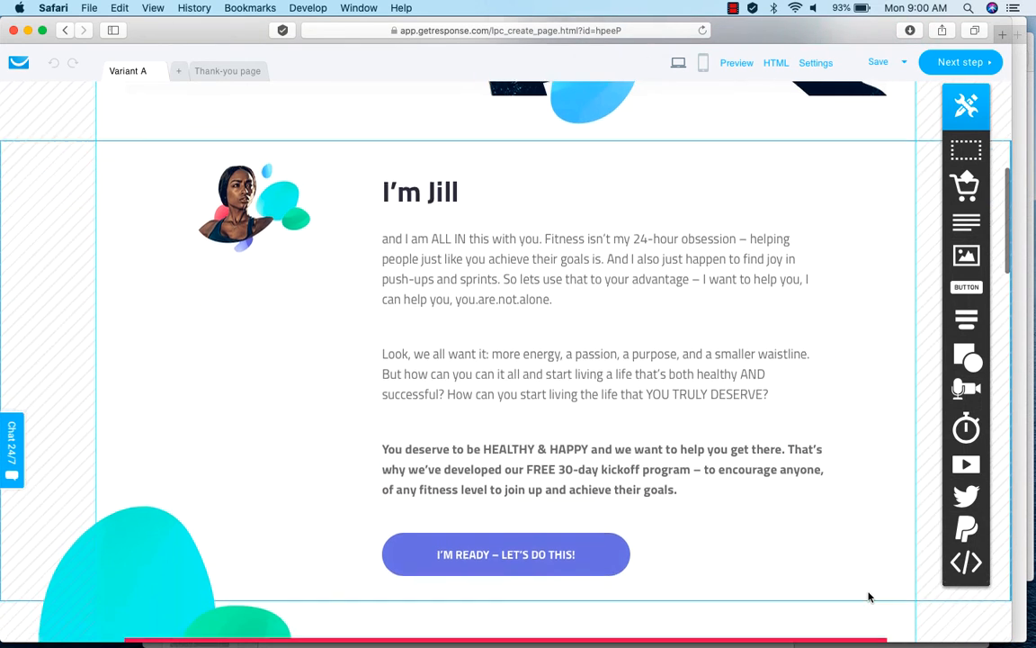
pyautogui.scroll(-6, 870, 596)
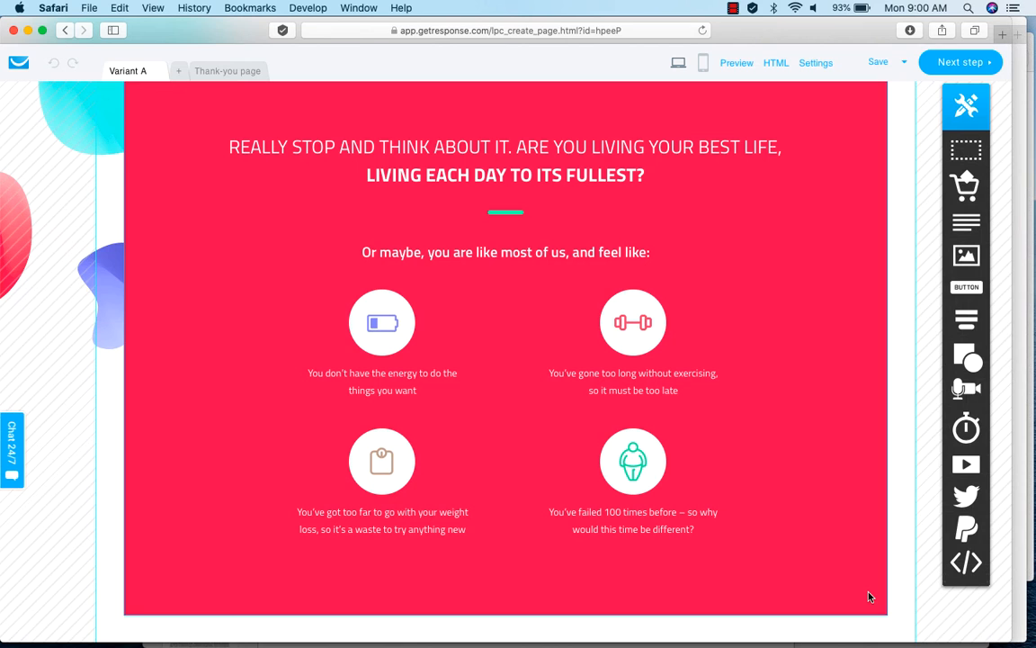
pyautogui.scroll(-6, 869, 596)
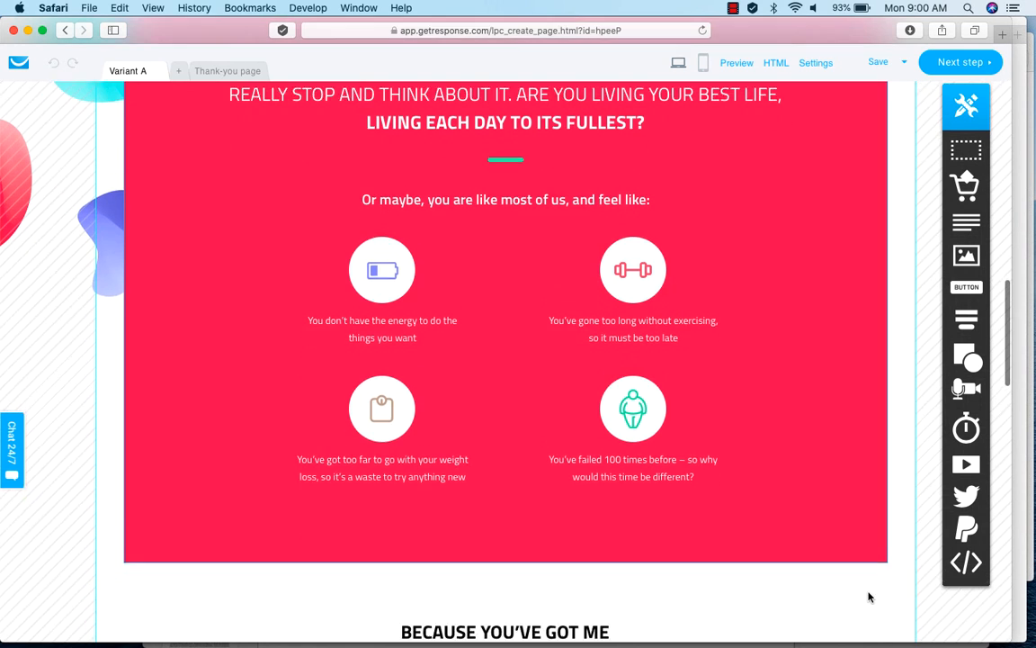
pyautogui.scroll(-7, 870, 596)
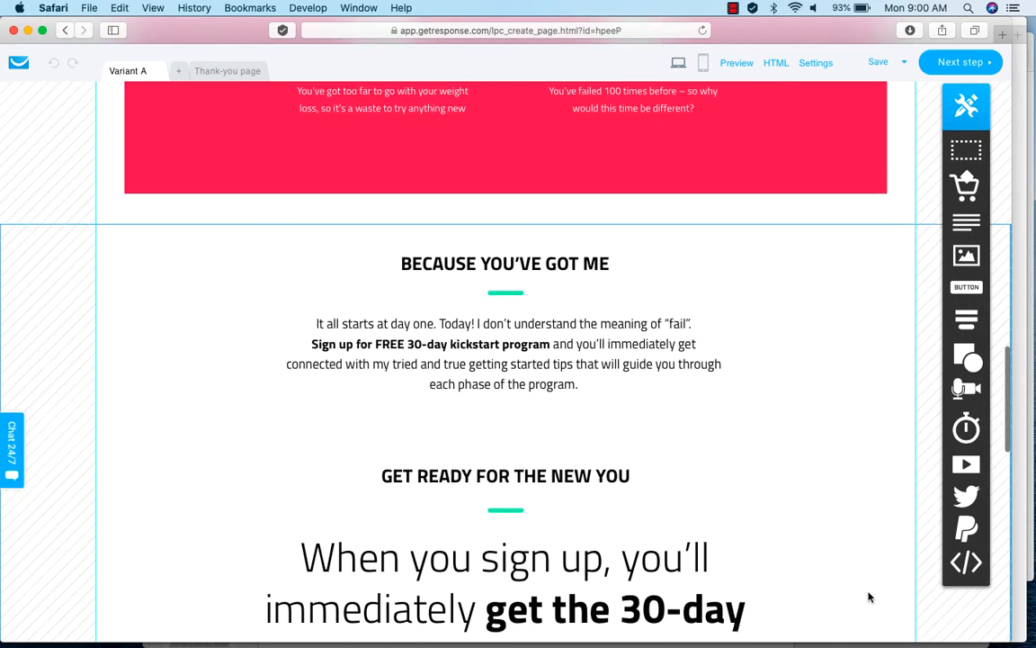
pyautogui.scroll(10, 870, 596)
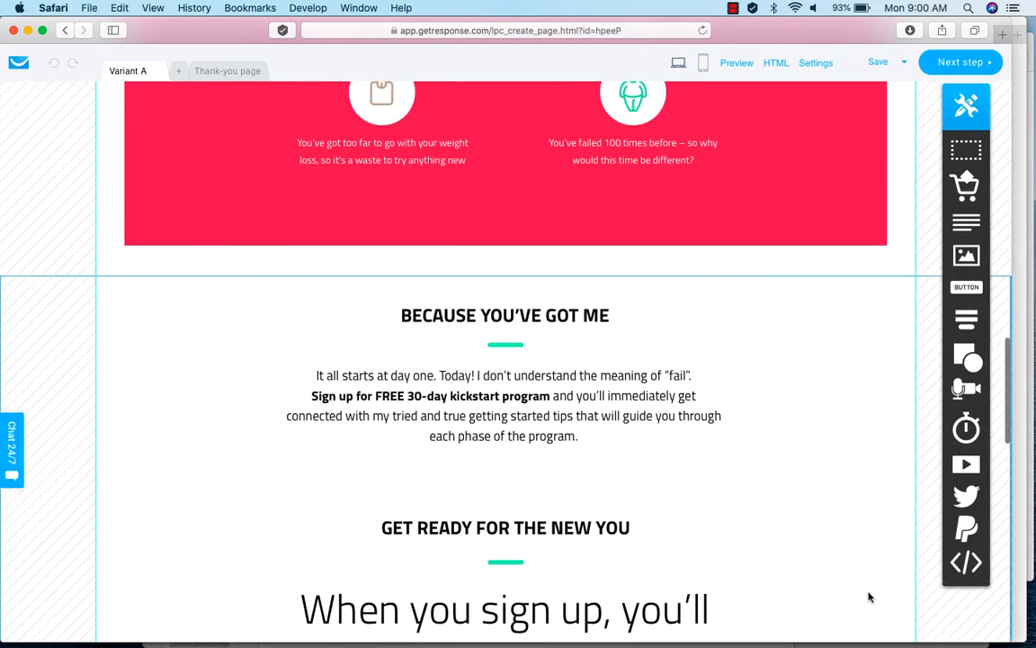
pyautogui.scroll(-2, 870, 596)
pyautogui.scroll(-7, 869, 596)
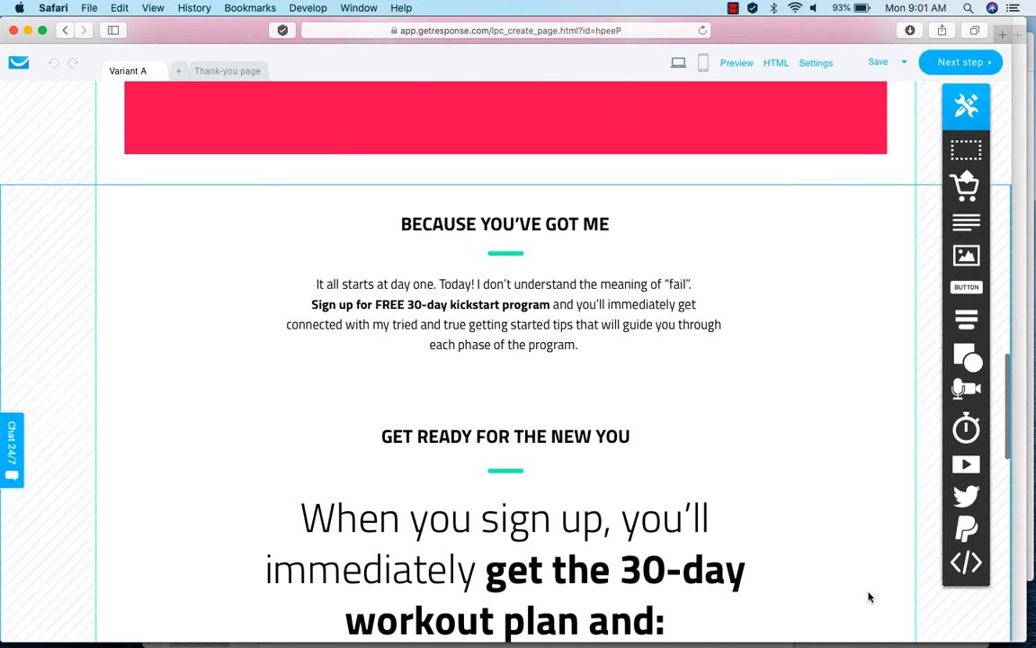
pyautogui.scroll(-1, 870, 596)
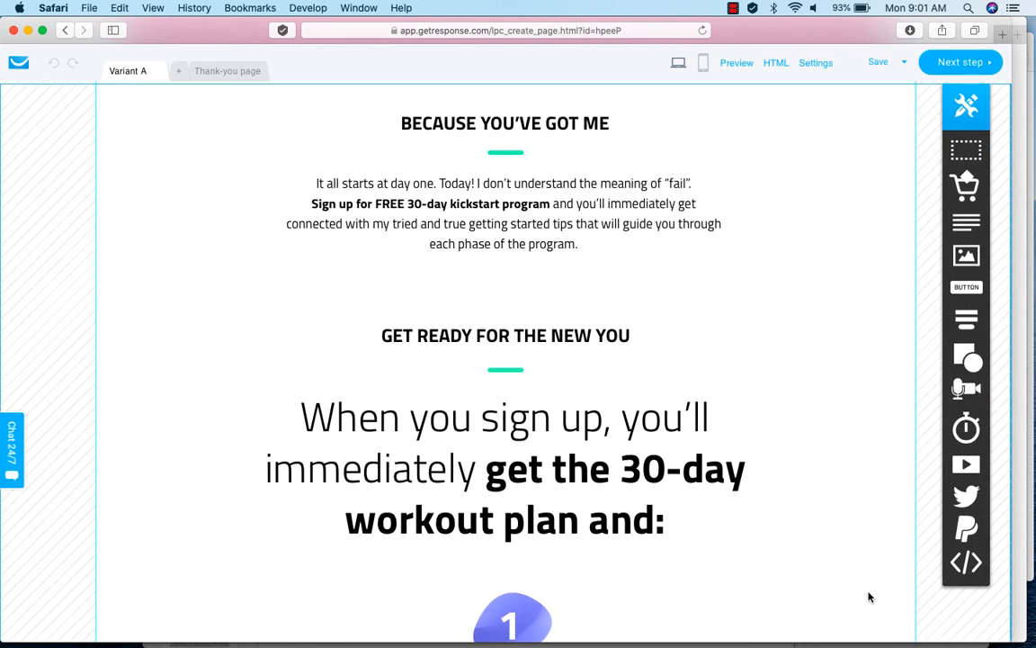
pyautogui.doubleClick(657, 466)
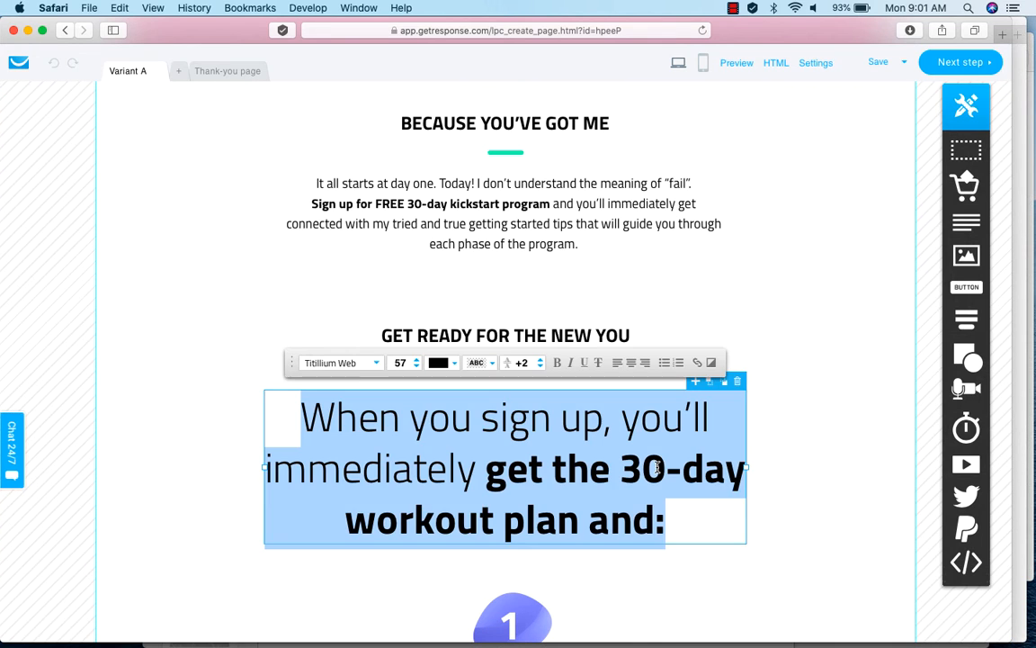
pyautogui.click(657, 467)
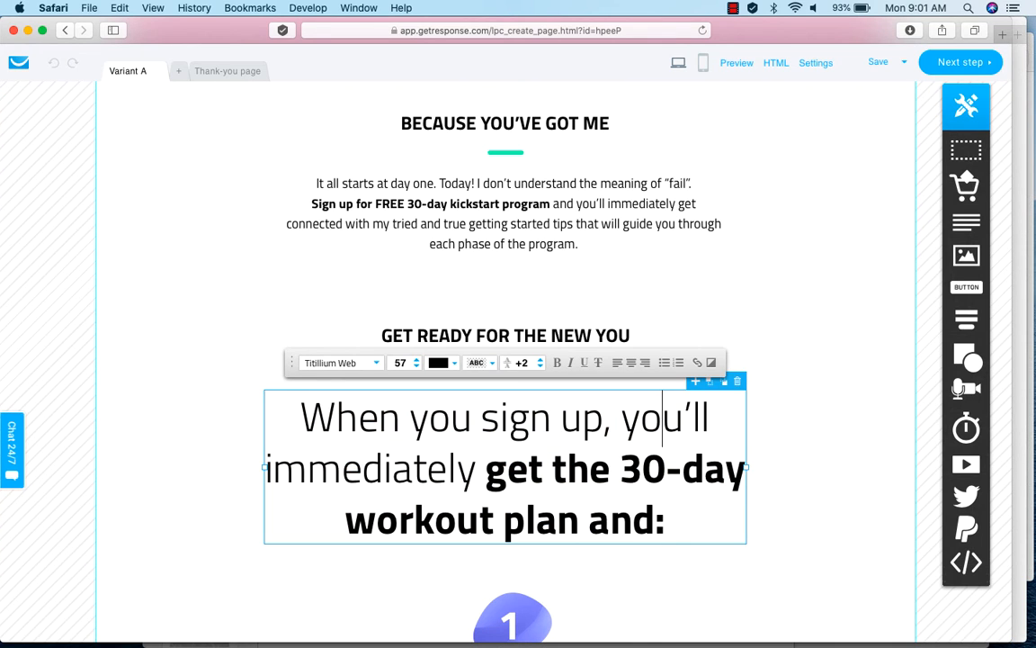
pyautogui.hotkey('shift', 'Left')
pyautogui.hotkey('shift', 'Left')
pyautogui.write('7')
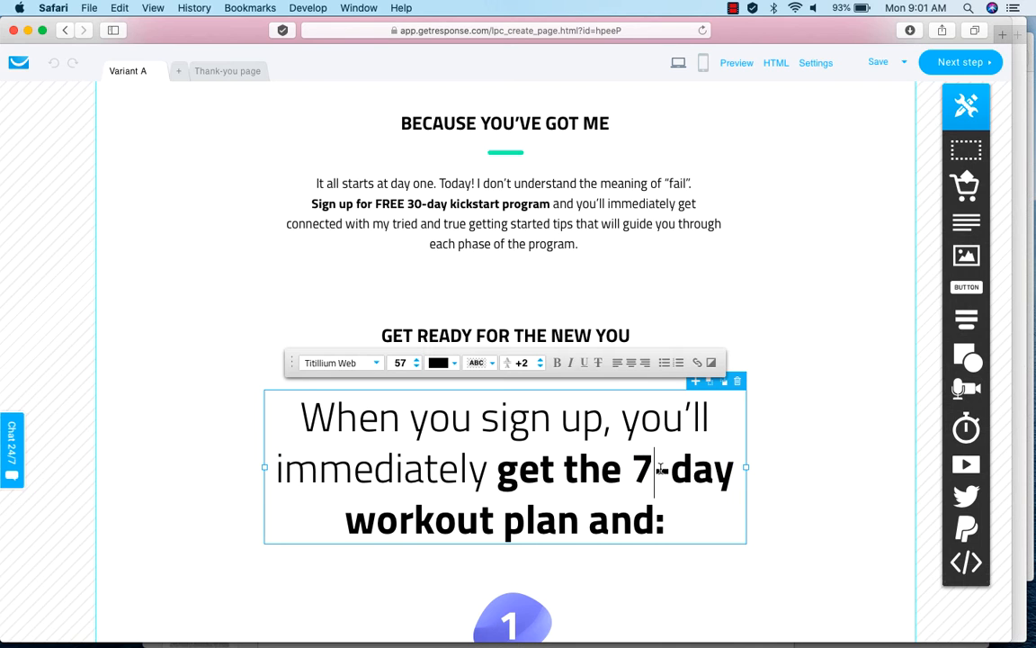
# Review the rest of the signup page, from the numbered benefits to the closing download form.
pyautogui.scroll(-8, 785, 544)
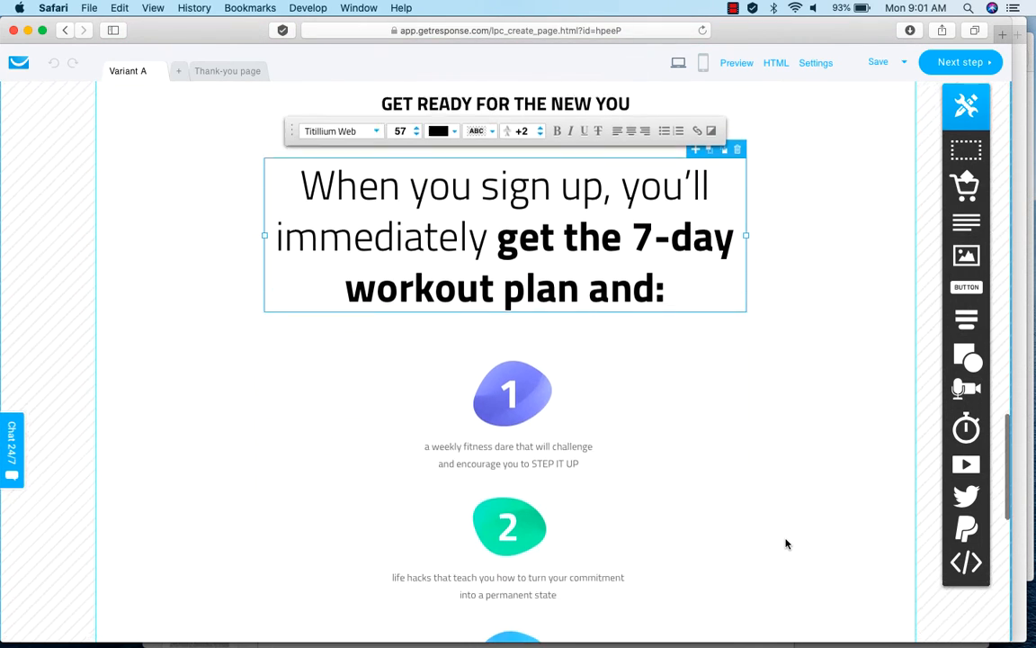
pyautogui.scroll(-2, 786, 544)
pyautogui.scroll(-2, 785, 543)
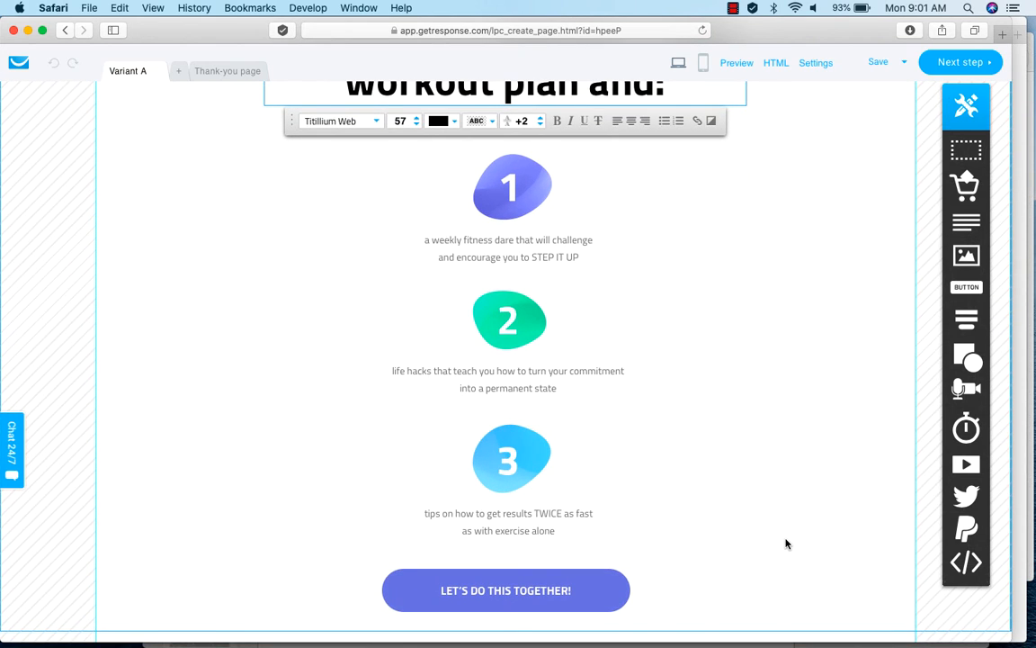
pyautogui.scroll(-9, 785, 543)
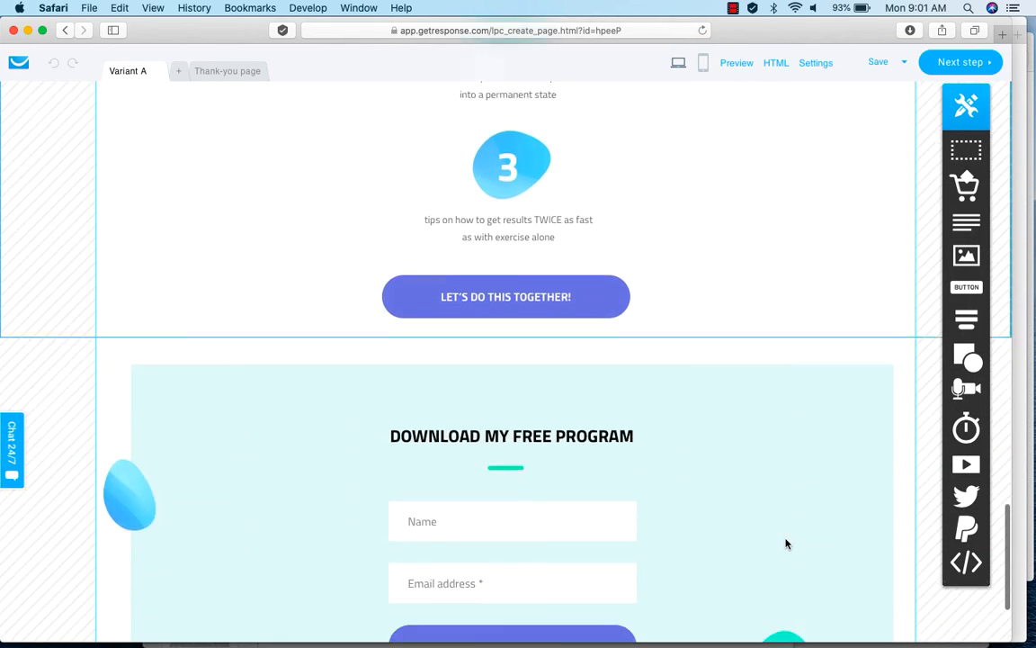
pyautogui.scroll(-3, 785, 543)
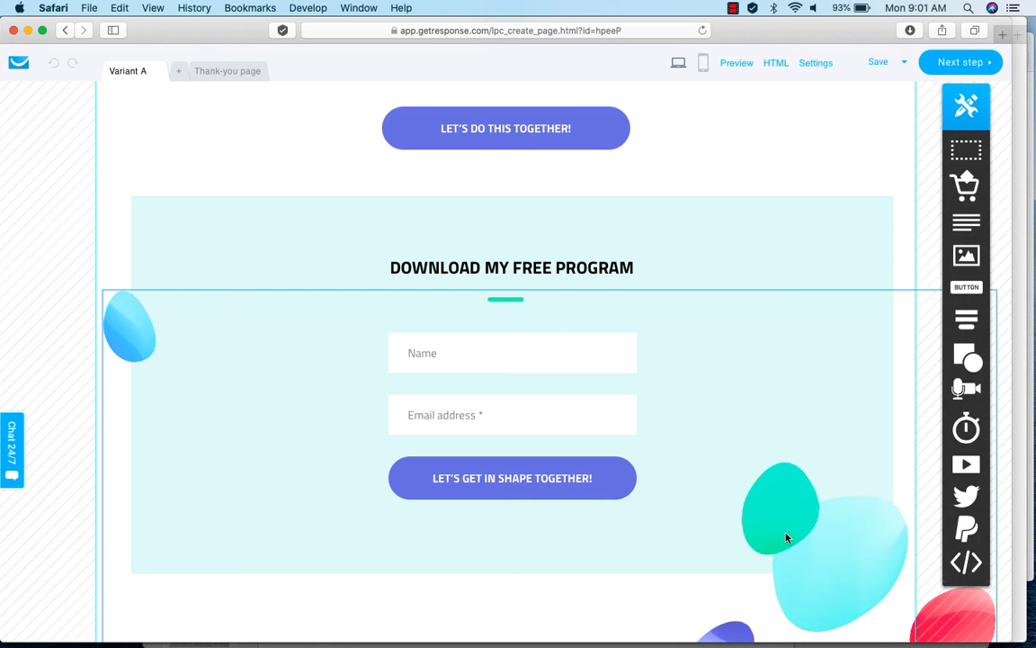
pyautogui.scroll(19, 800, 480)
pyautogui.scroll(20, 797, 483)
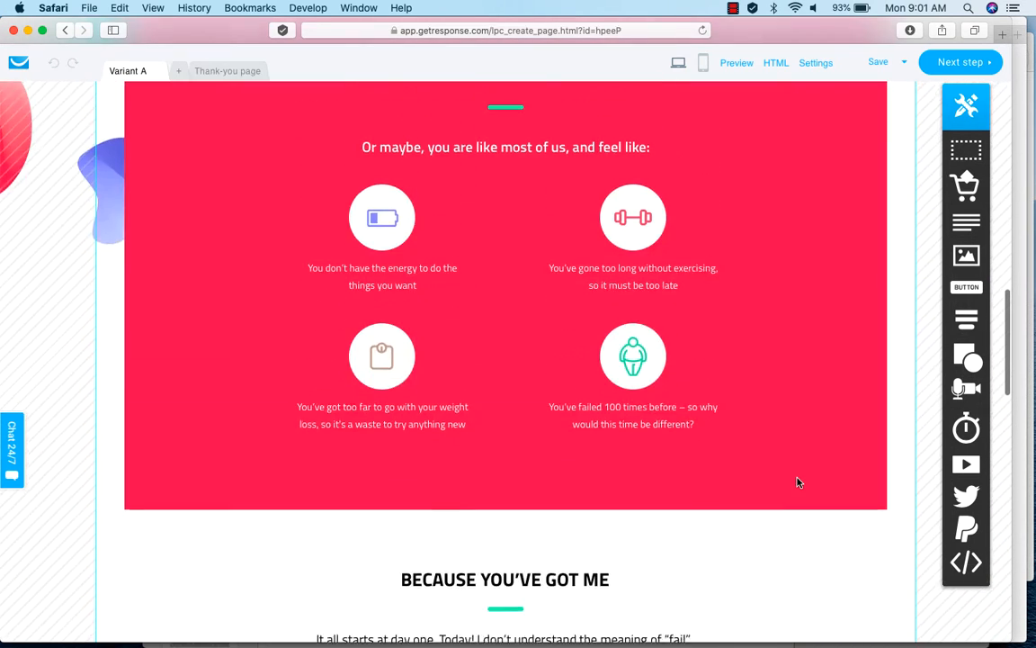
pyautogui.scroll(4, 797, 483)
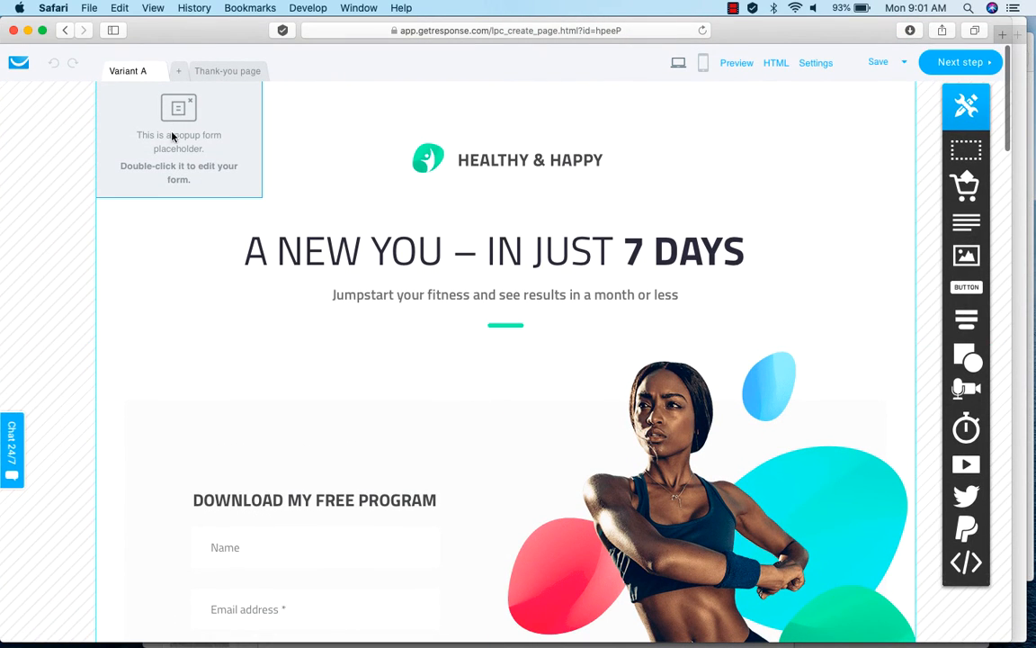
# Open the signup page's exit popup for editing, review its design and settings, and save it.
pyautogui.doubleClick(184, 108)
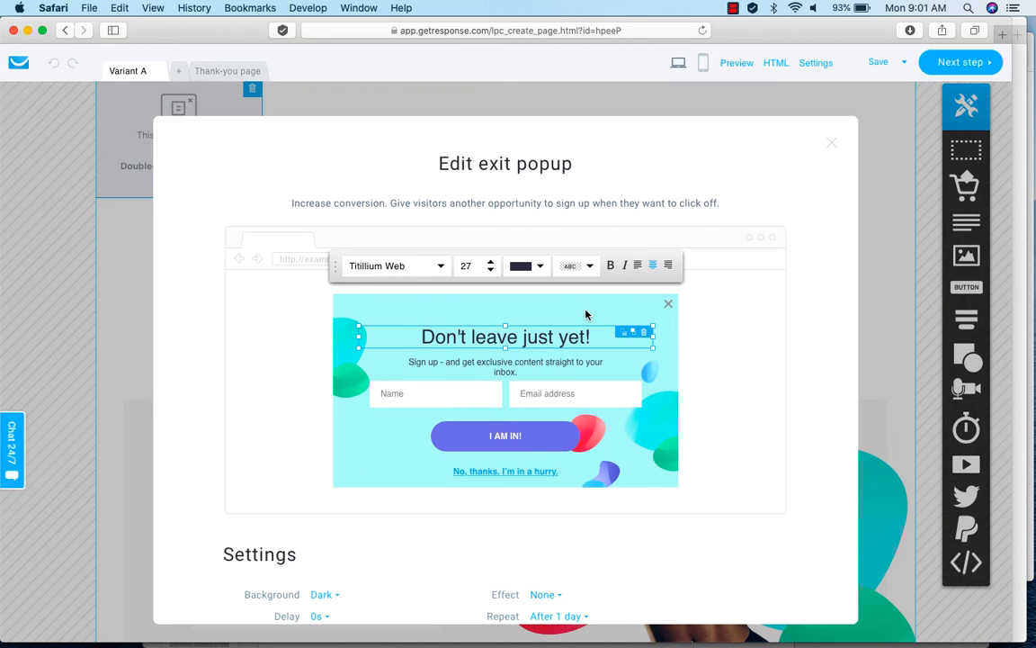
pyautogui.scroll(-2, 729, 457)
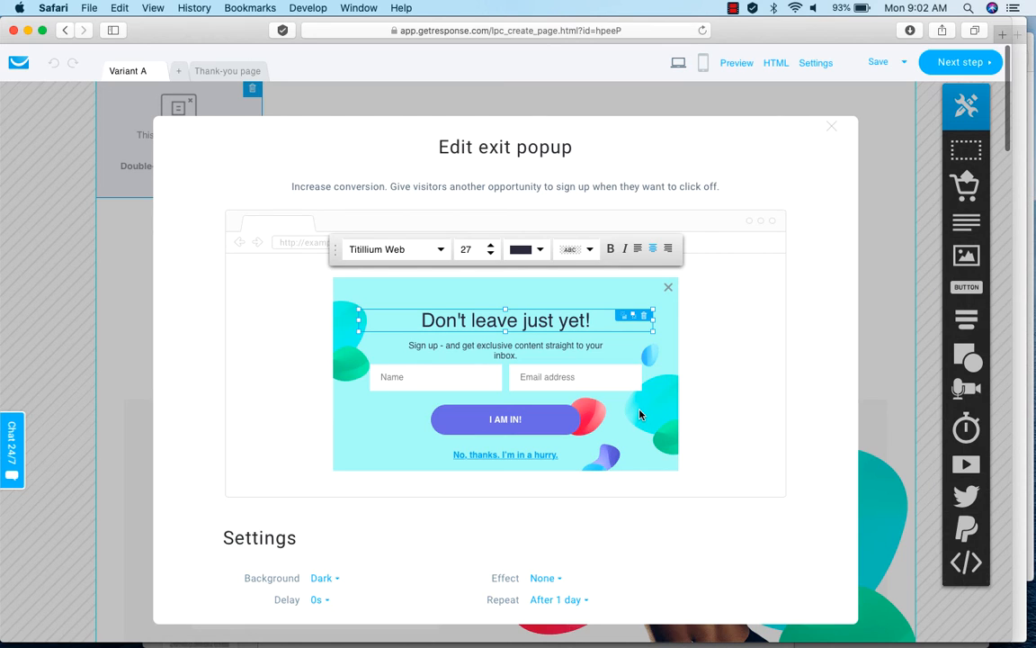
pyautogui.scroll(-3, 776, 553)
pyautogui.scroll(-5, 776, 553)
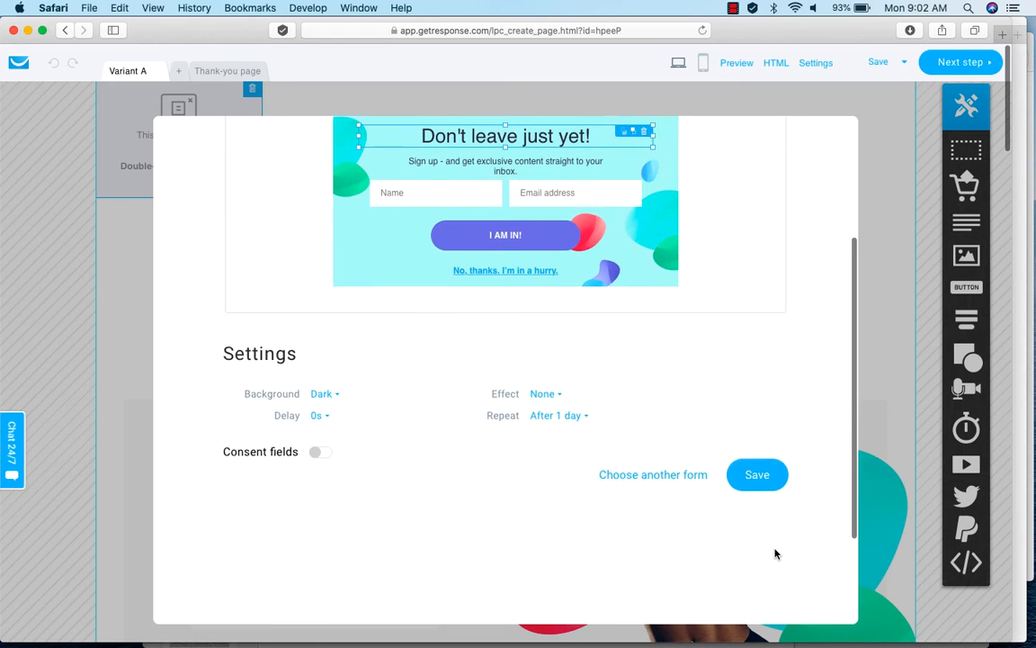
pyautogui.click(758, 471)
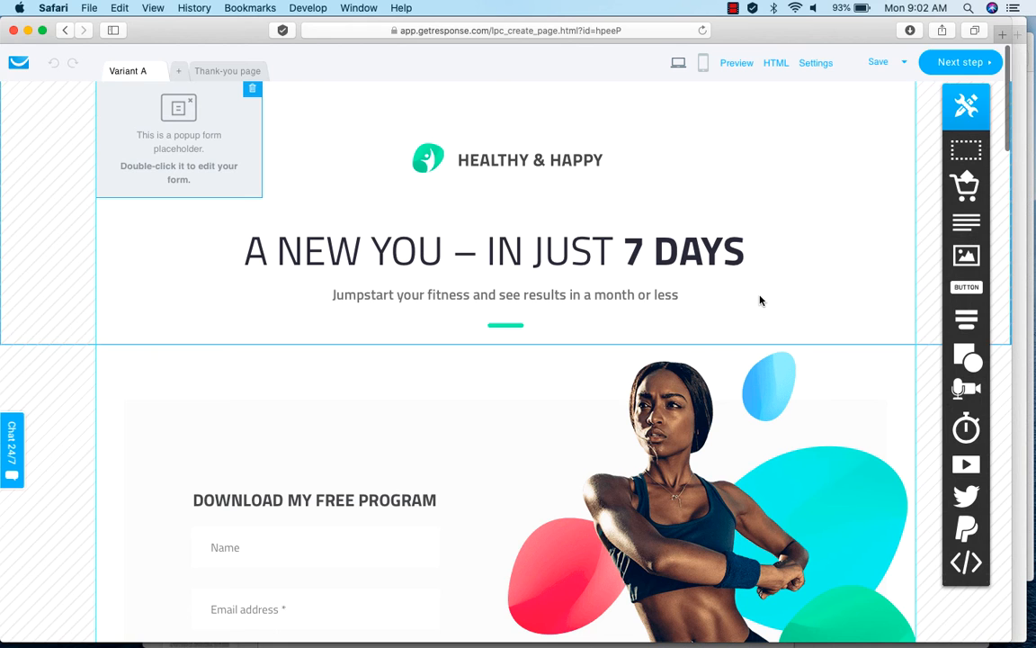
# Continue to the signup page settings and add the description "A Free 7 Day Fitness Offer focussing to get you quickly on a fitness drive.".
pyautogui.click(953, 68)
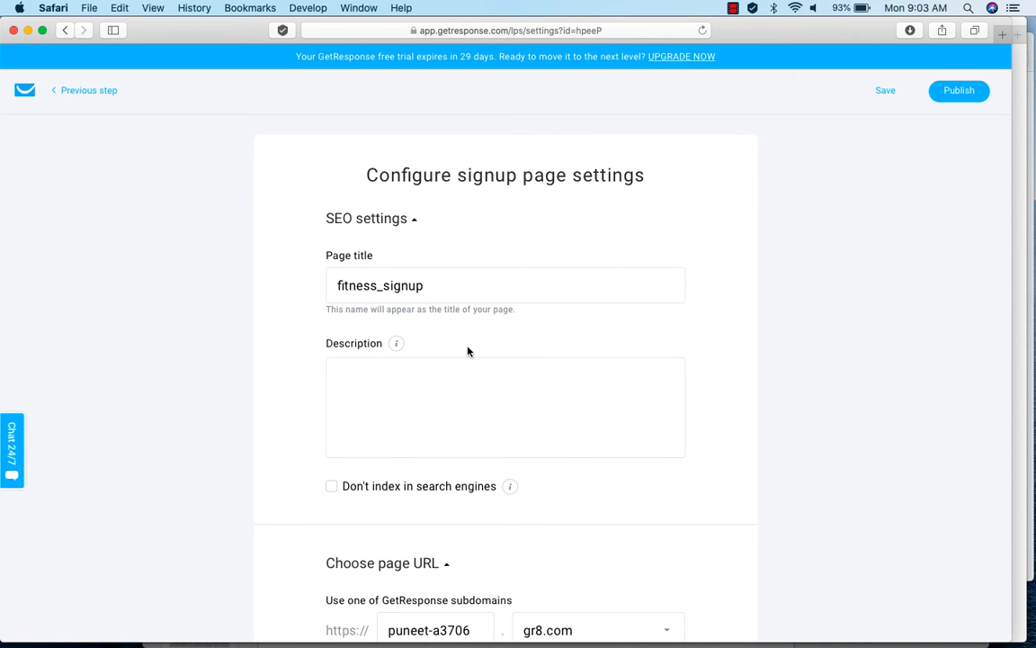
pyautogui.click(370, 377)
pyautogui.write('A Free 7 Day Fitness Offer focussing to get you quickly on a fitness drive.')
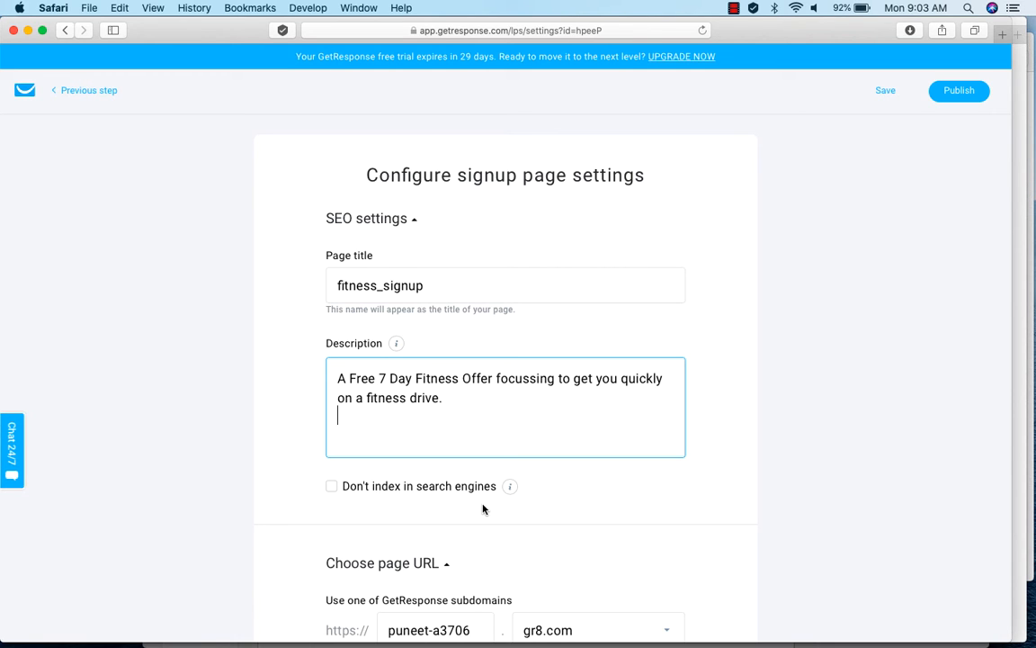
# Set the thank-you page in the subscription settings to Default thank-you page.
pyautogui.scroll(-5, 483, 507)
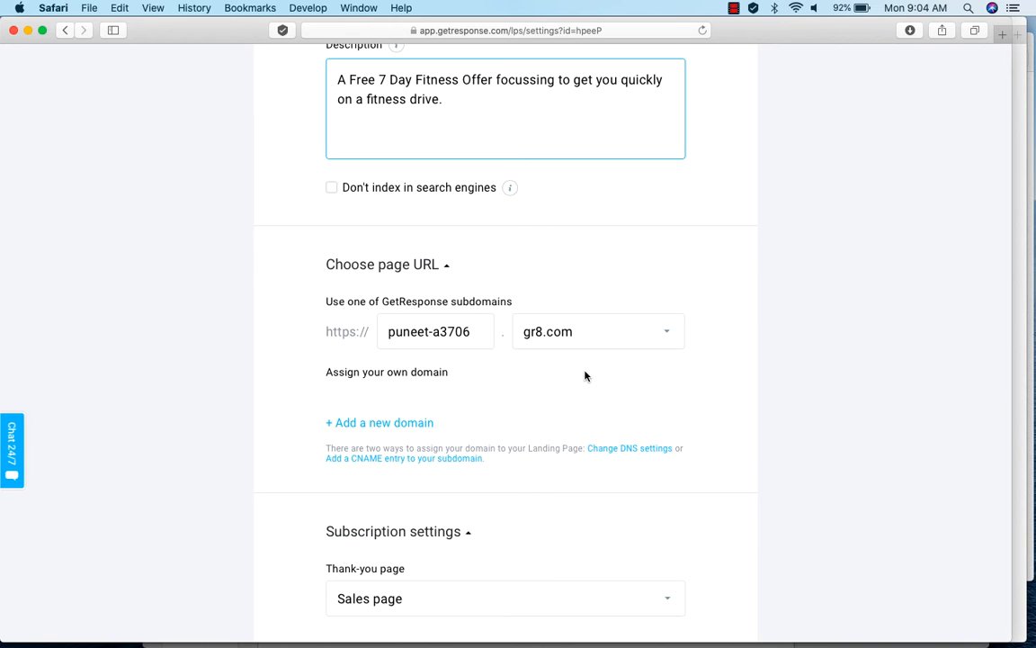
pyautogui.scroll(-2, 697, 396)
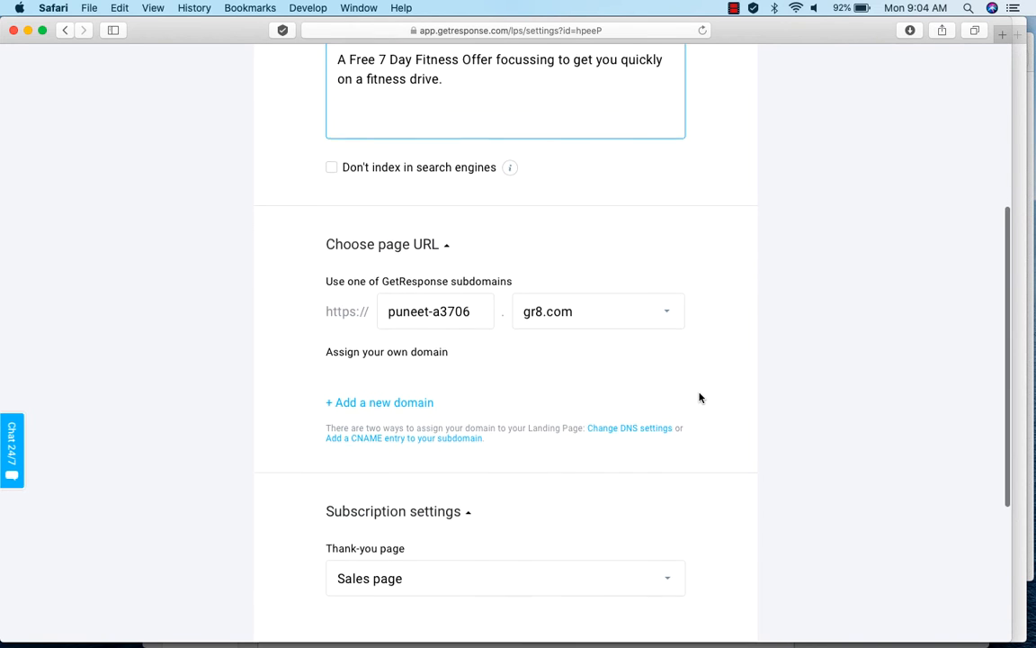
pyautogui.scroll(-5, 699, 397)
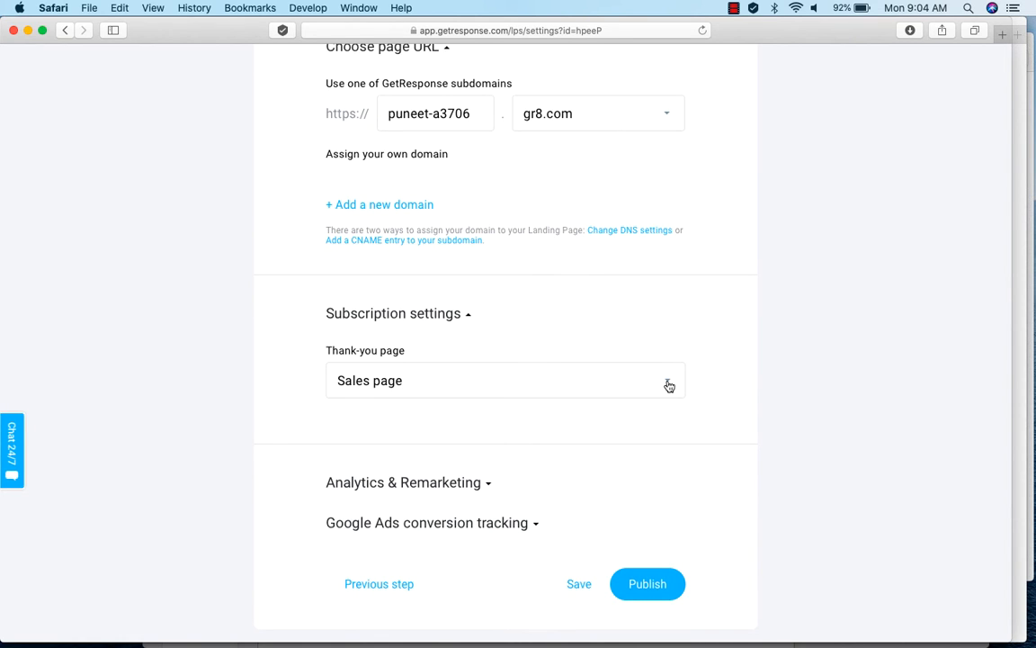
pyautogui.click(669, 386)
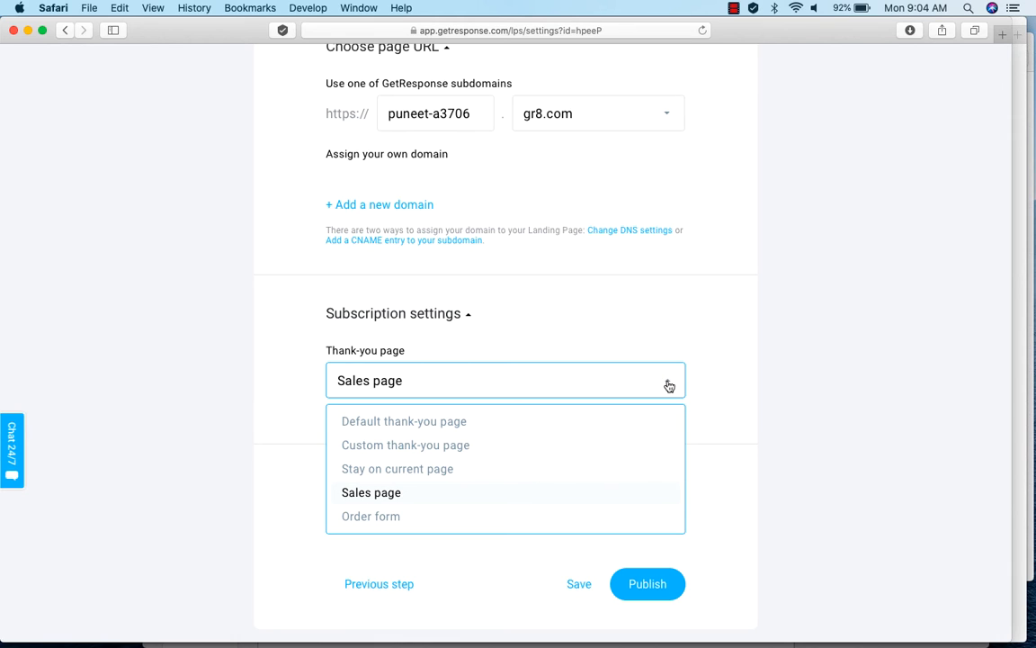
pyautogui.click(446, 423)
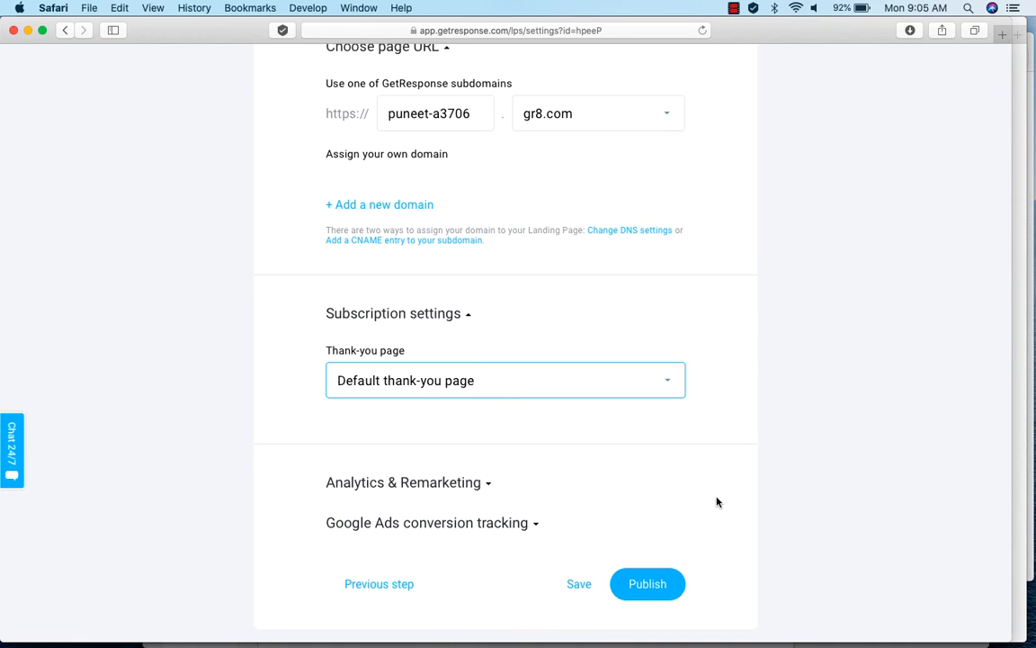
# Examine the available analytics and remarketing platforms and the Google Ads conversion tracking settings.
pyautogui.scroll(-3, 717, 500)
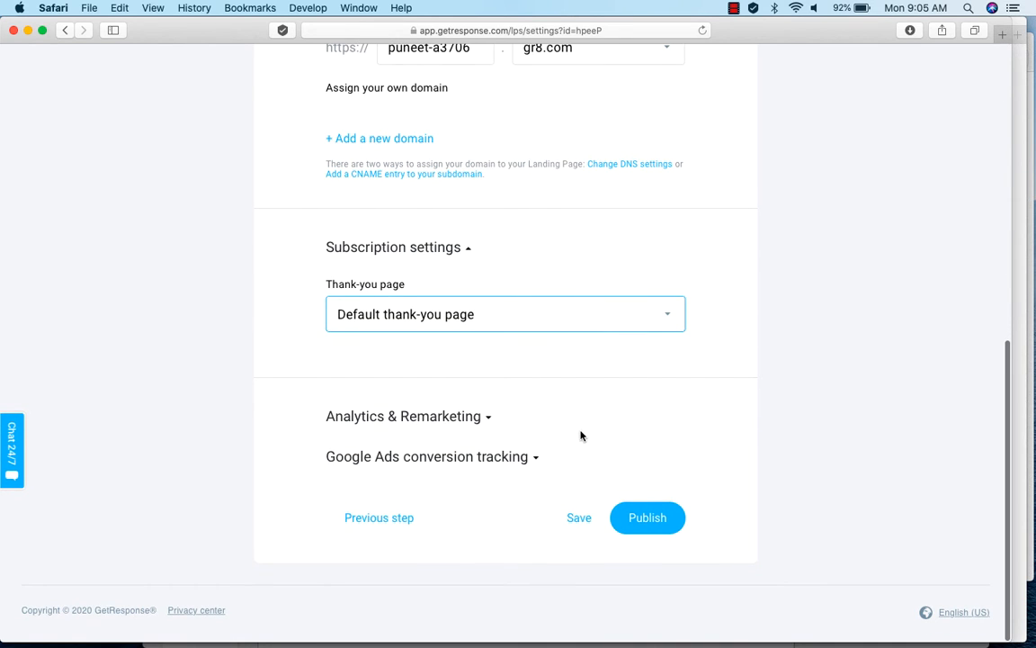
pyautogui.click(490, 419)
pyautogui.click(648, 496)
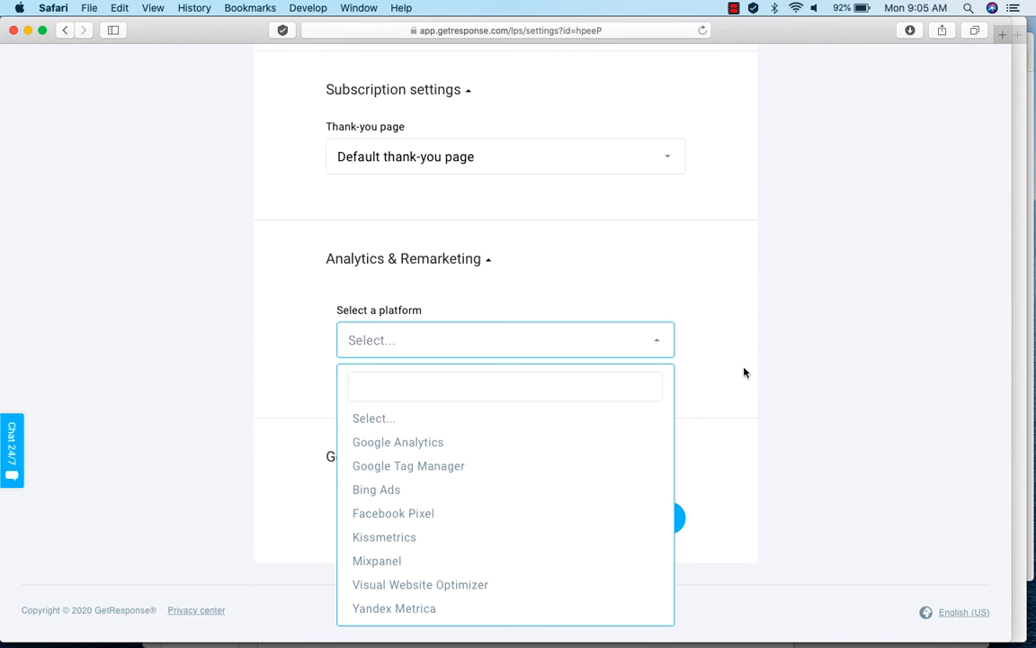
pyautogui.click(744, 371)
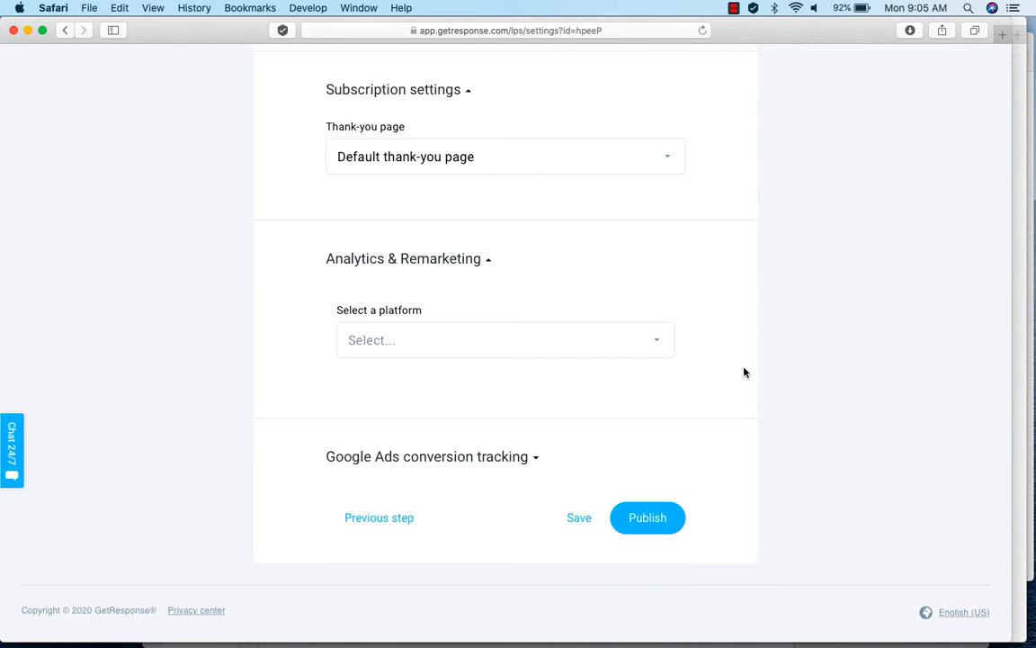
pyautogui.click(537, 461)
# Publish the signup page and decline the offer to autogenerate the rest of the funnel.
pyautogui.scroll(-5, 812, 546)
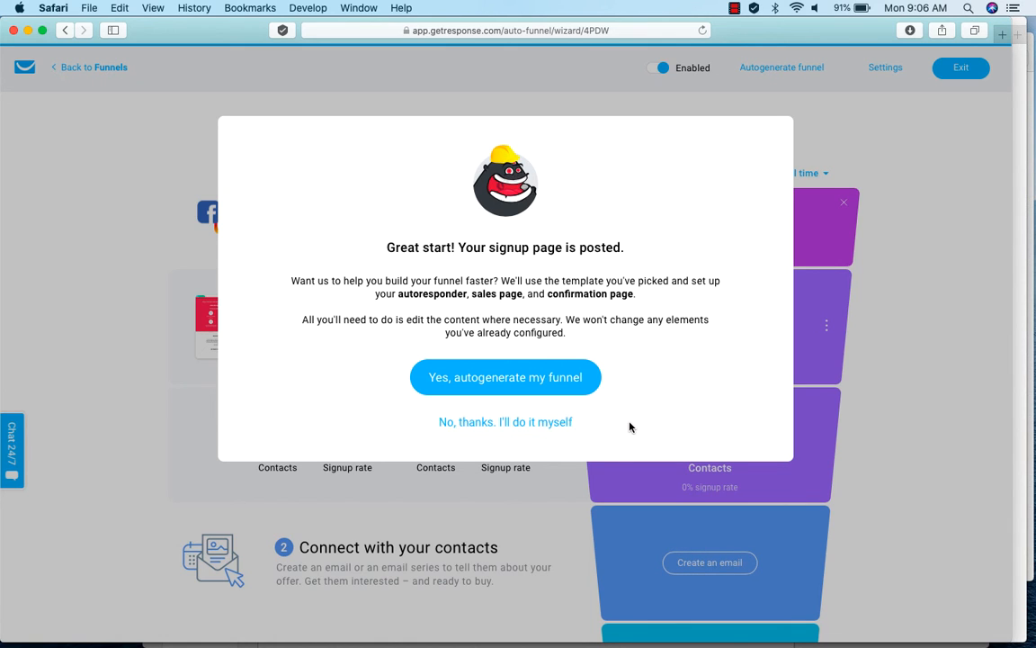
pyautogui.click(505, 423)
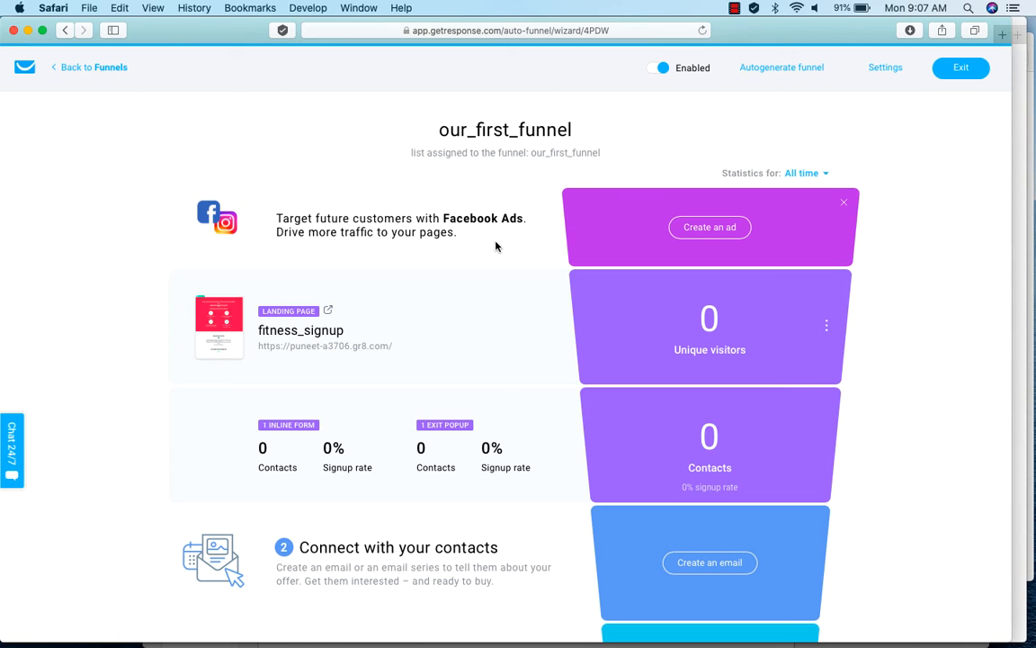
# Look over the Facebook Ads creation page from the funnel's ad stage and return to the funnel.
pyautogui.click(710, 229)
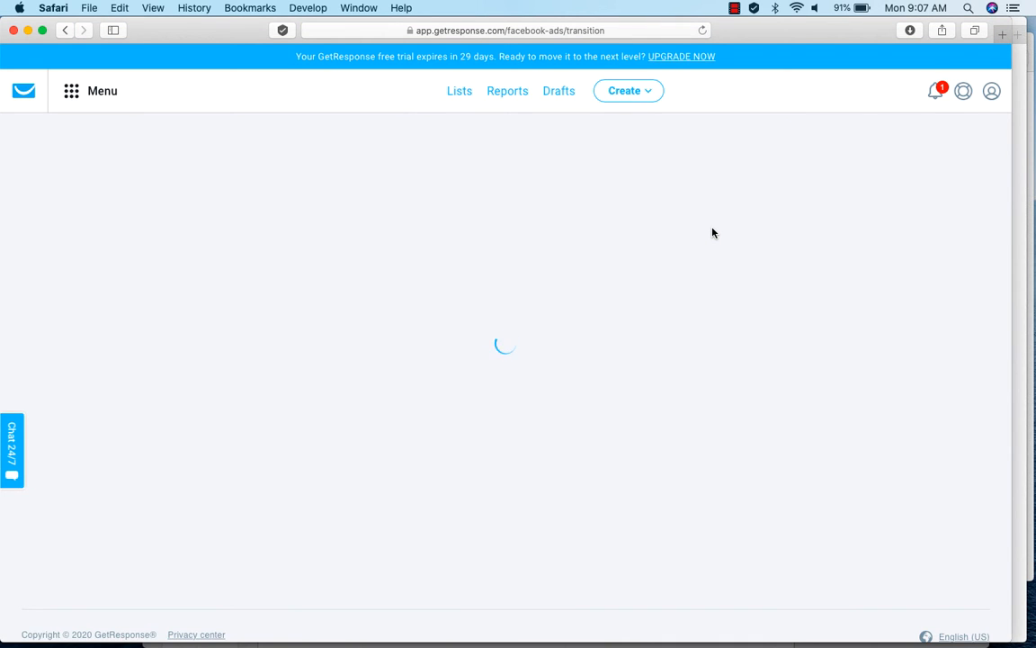
pyautogui.scroll(-2, 834, 386)
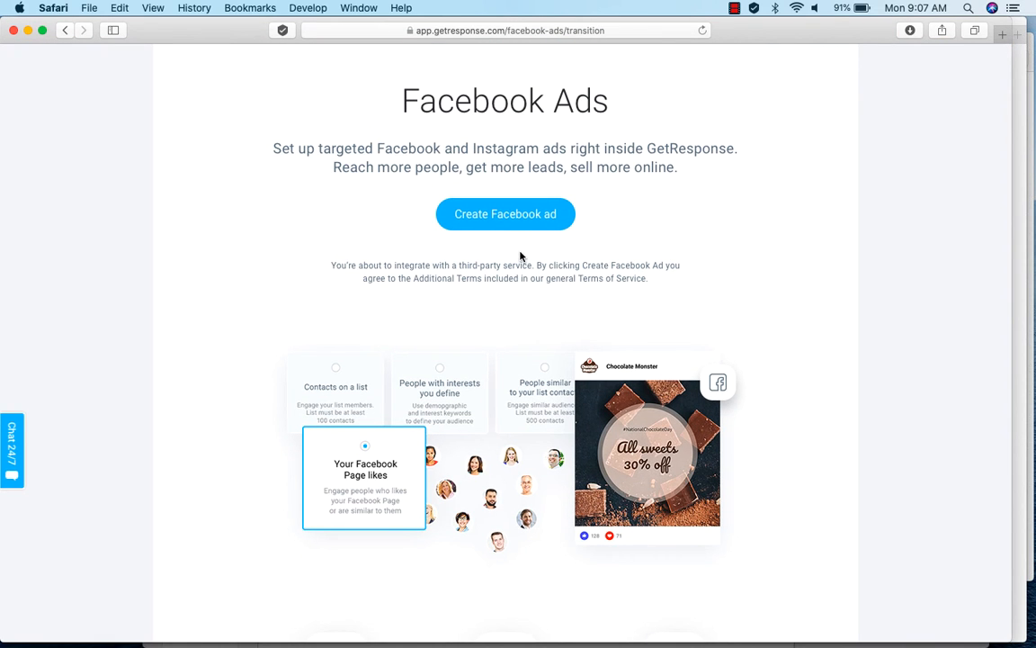
pyautogui.scroll(2, 604, 402)
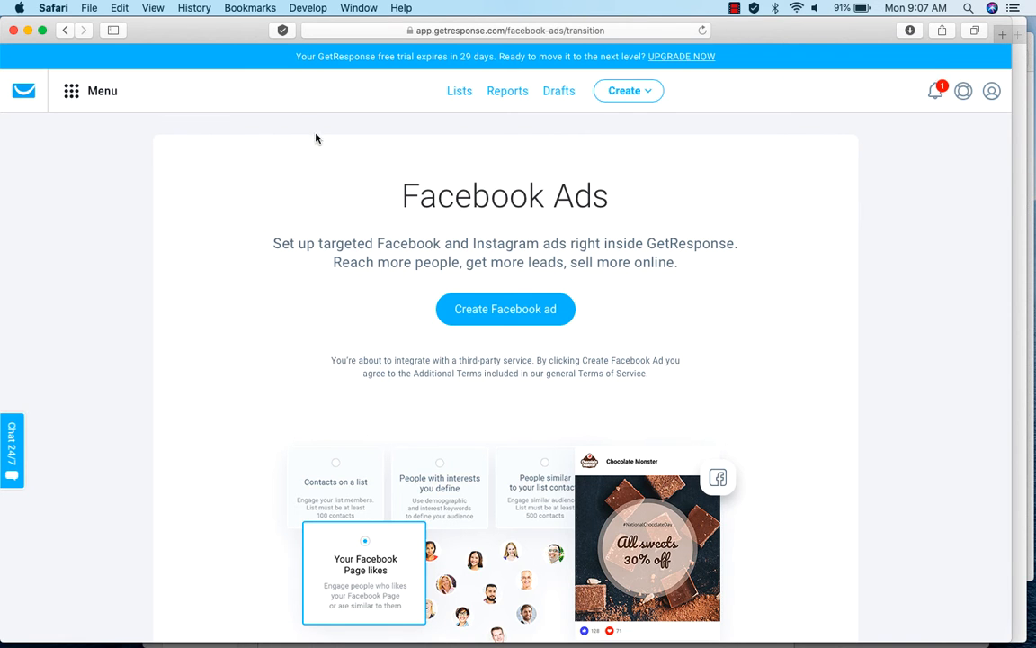
pyautogui.click(65, 30)
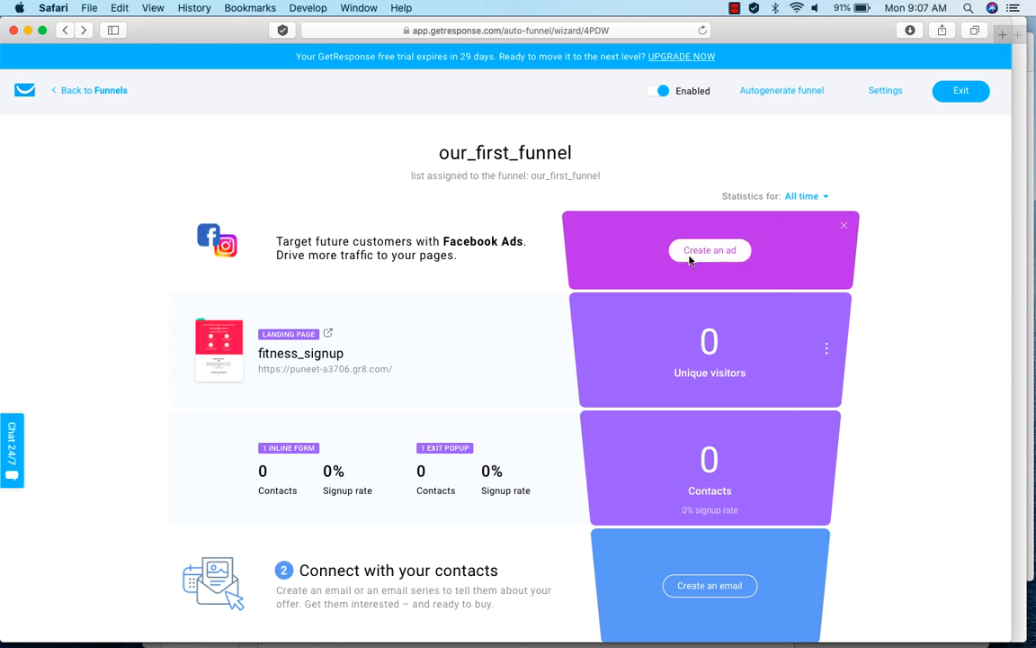
# Create an email for the funnel's contact stage and set its message name to "lead nurture_1_fitness".
pyautogui.scroll(-3, 904, 530)
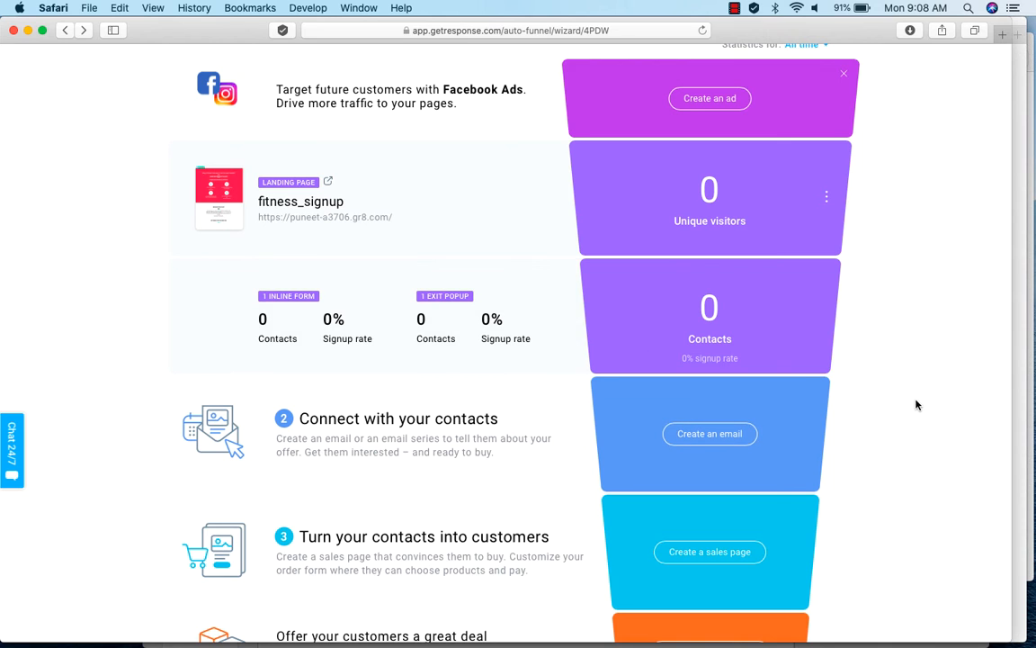
pyautogui.scroll(-2, 917, 413)
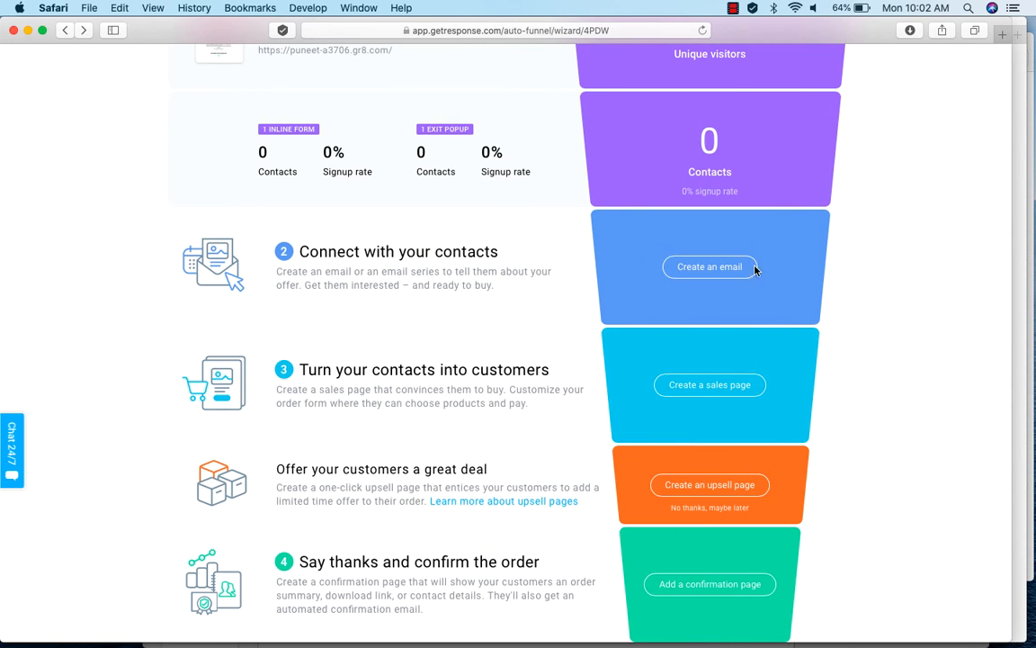
pyautogui.click(701, 267)
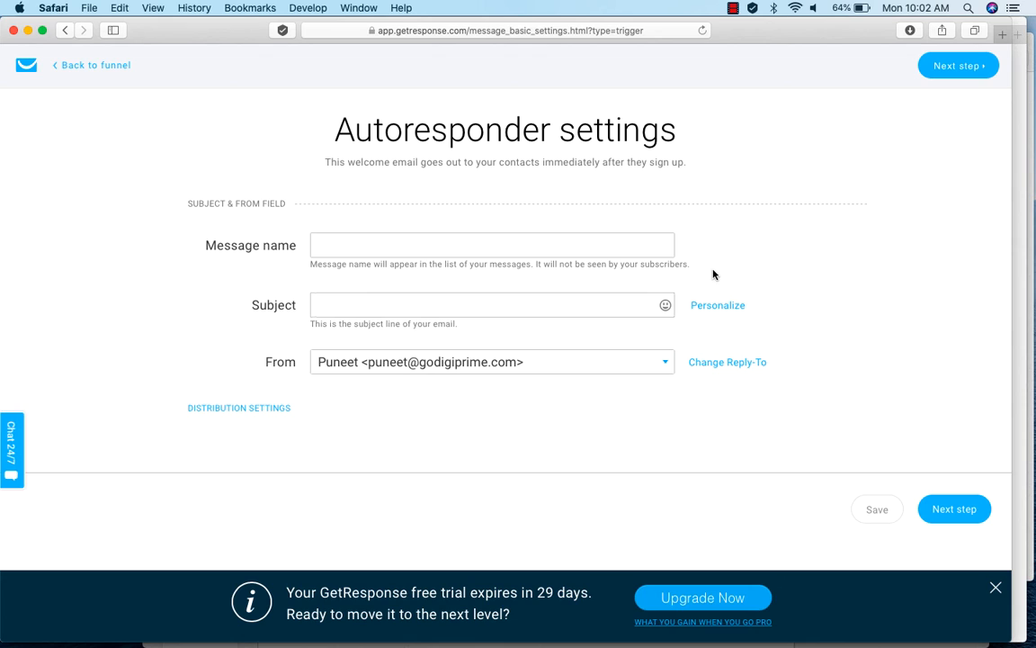
pyautogui.click(440, 246)
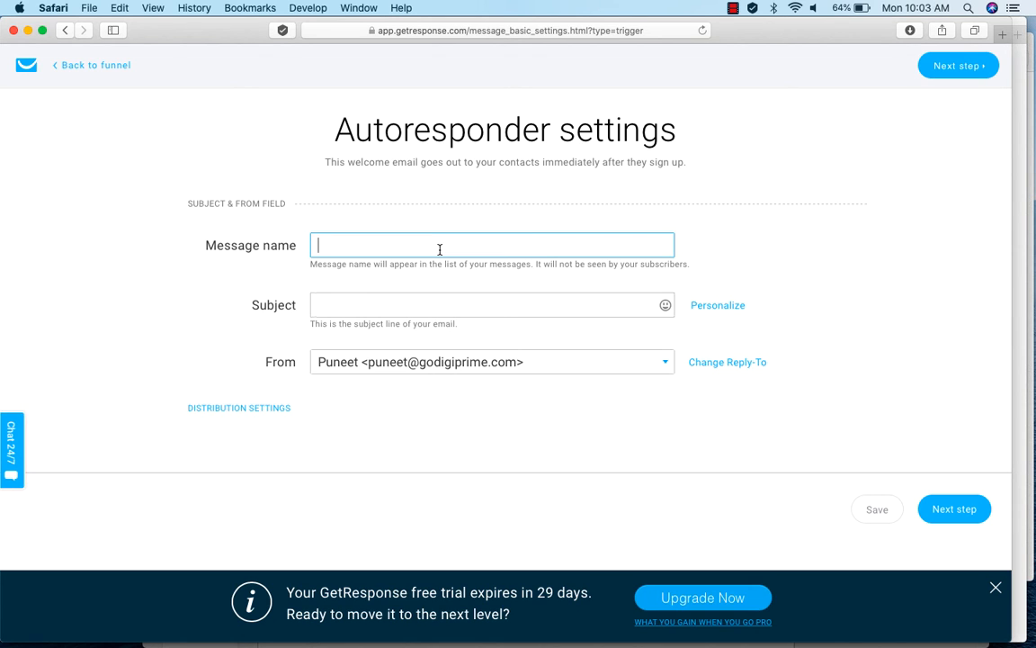
pyautogui.write('lead nurture')
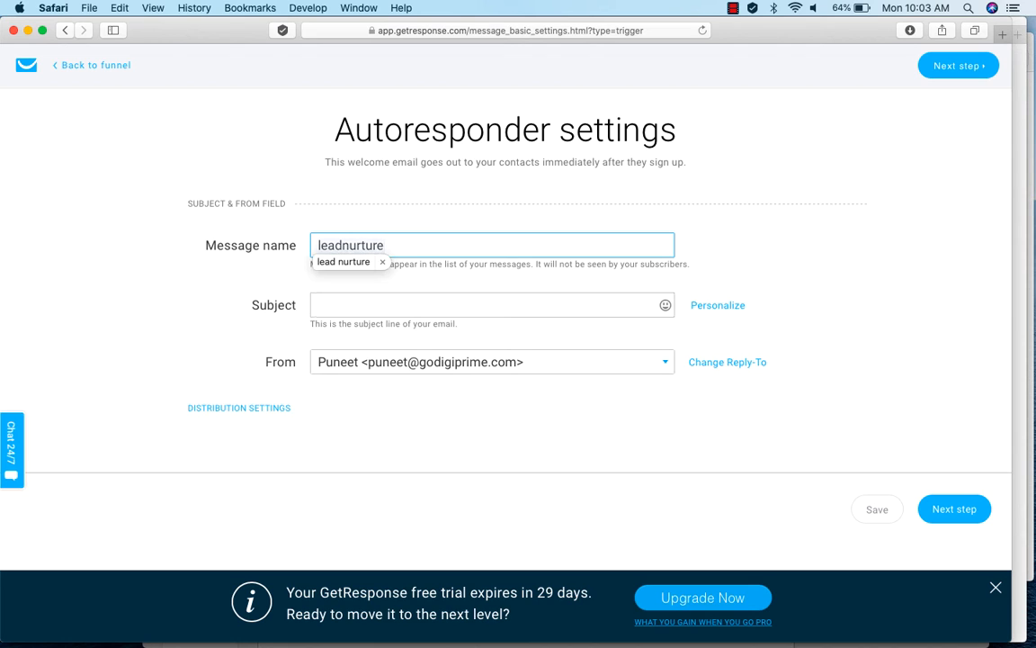
pyautogui.write('_1_fitness')
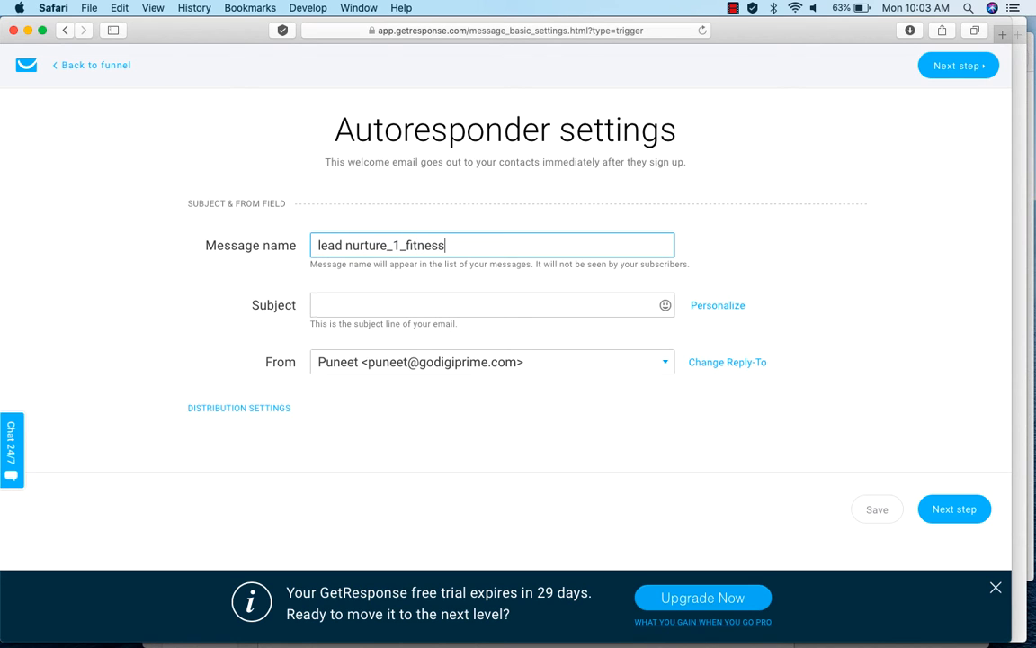
# Set the email subject to "Welcome, [[firstname]] To The Free 7 Days Fitness Journey", inserting the first name as a personalization field.
pyautogui.click(364, 304)
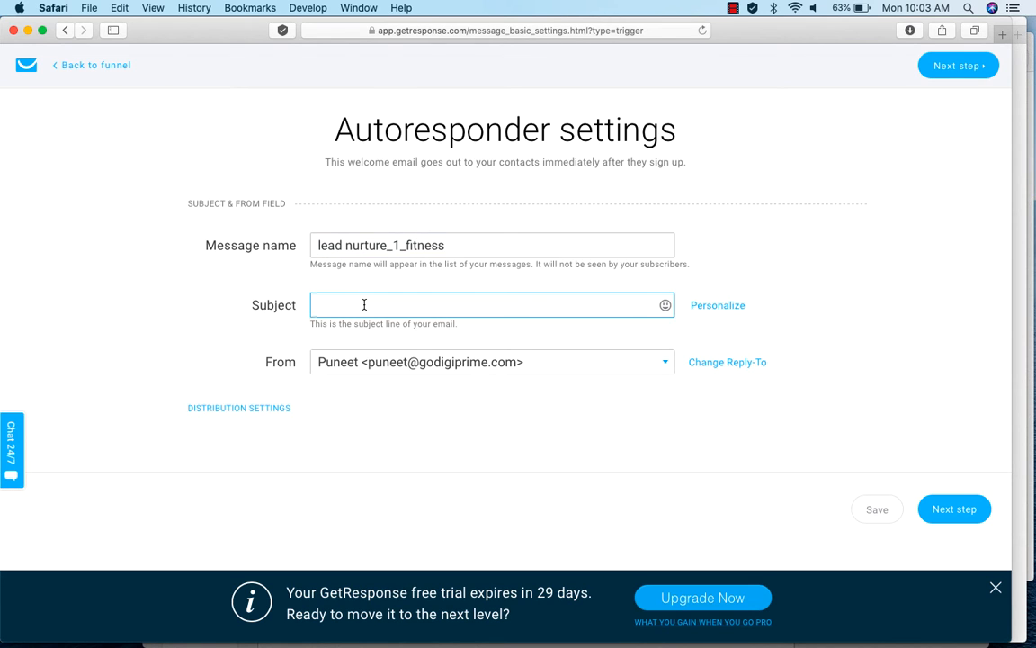
pyautogui.write('Welcome,')
pyautogui.moveTo(710, 310)
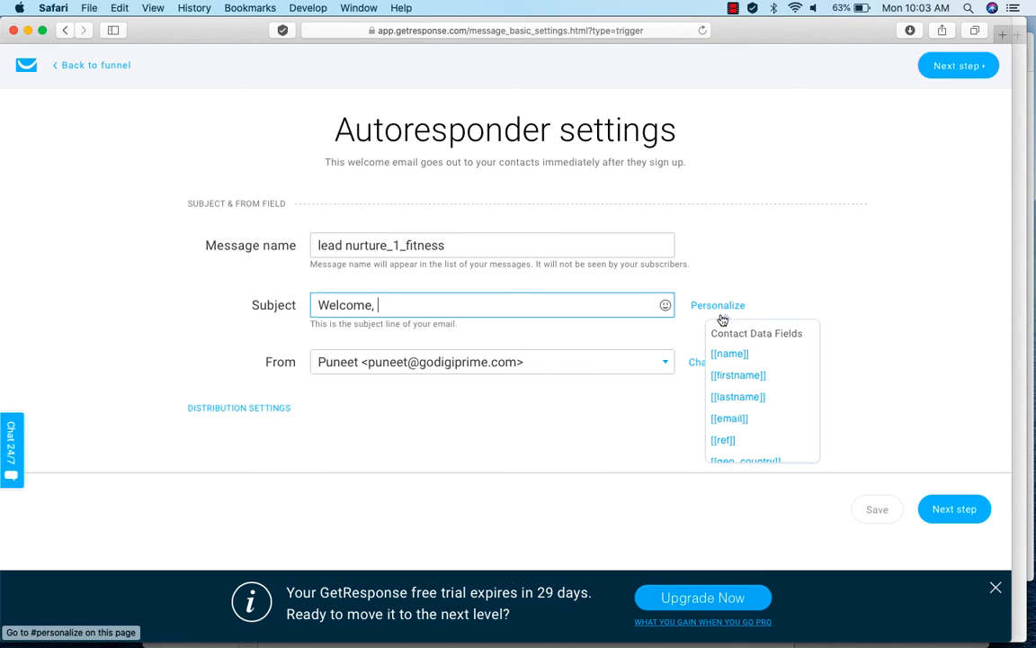
pyautogui.click(736, 376)
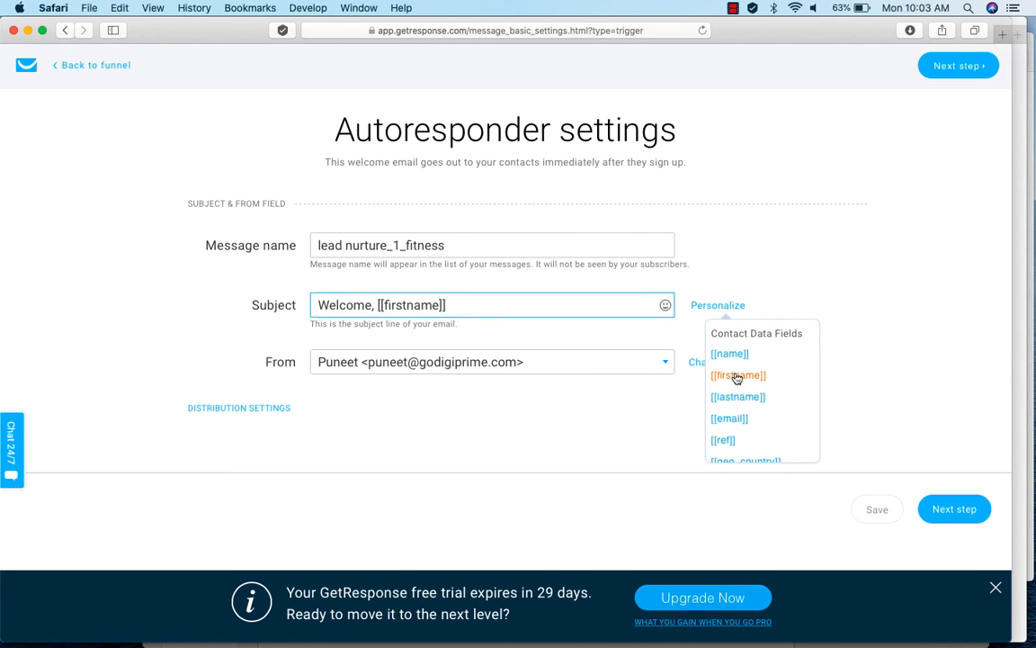
pyautogui.write('To The Free')
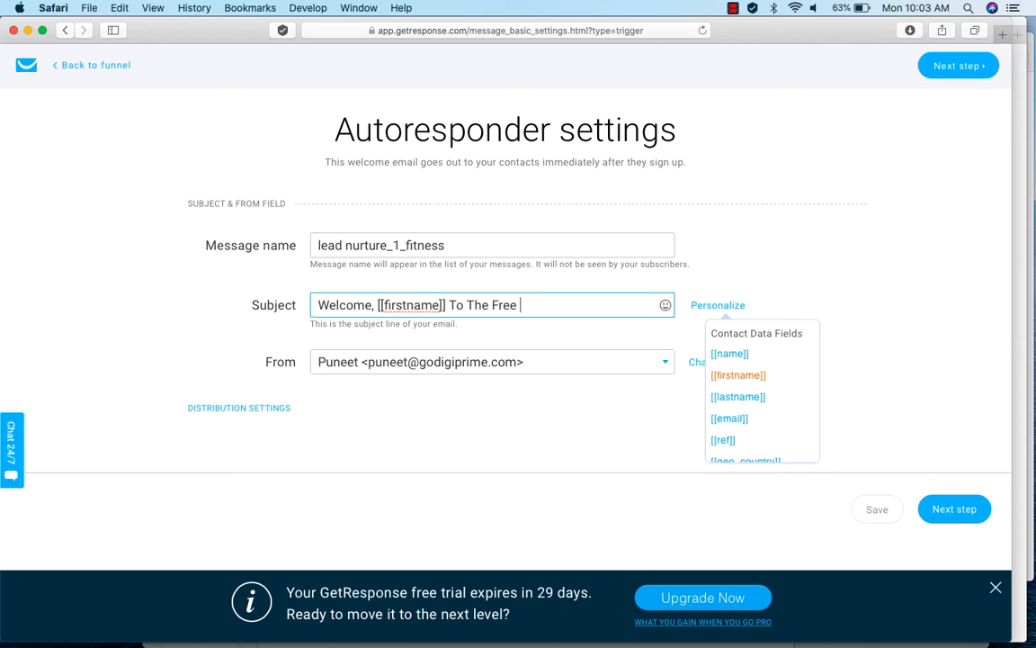
pyautogui.write(' &')
pyautogui.press('BackSpace')
pyautogui.write('7 Days Fitness Journey')
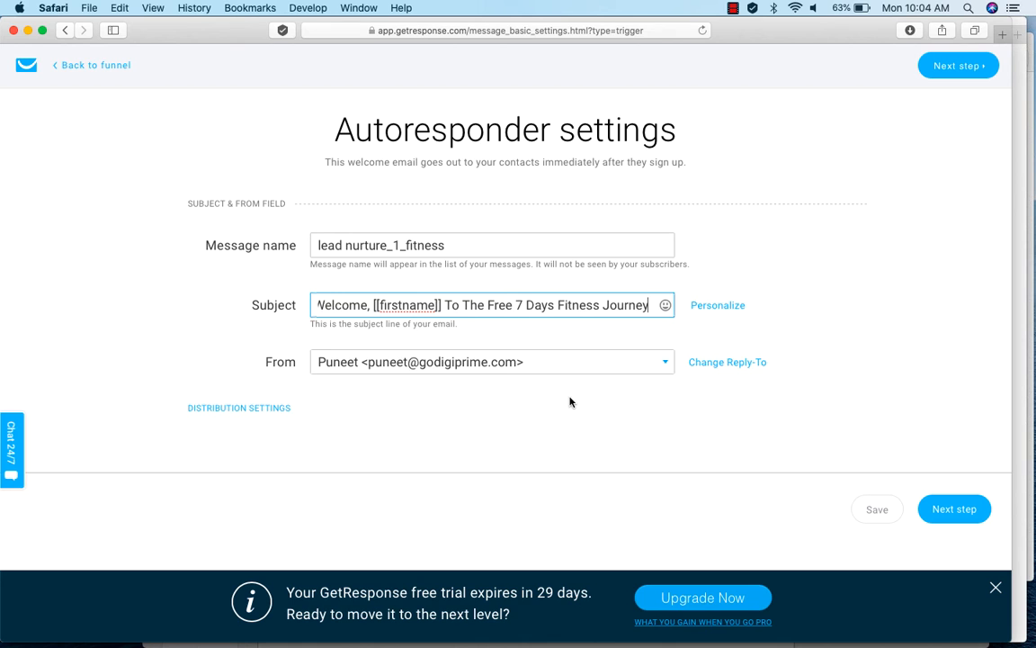
# Check the email's distribution settings and continue with the predesigned Fitness program template.
pyautogui.click(232, 408)
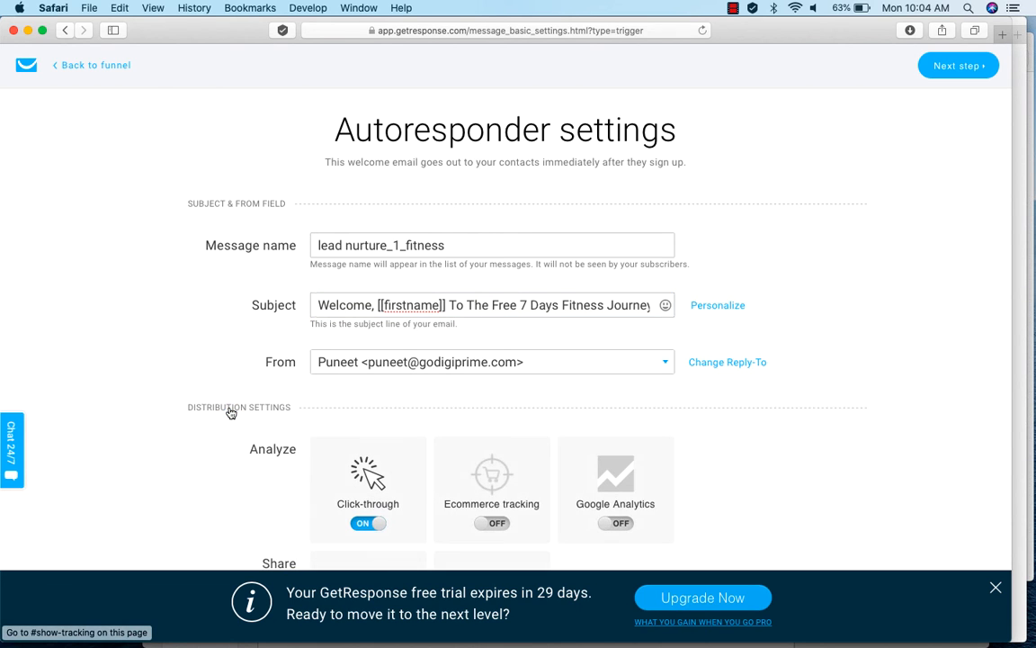
pyautogui.scroll(-4, 789, 490)
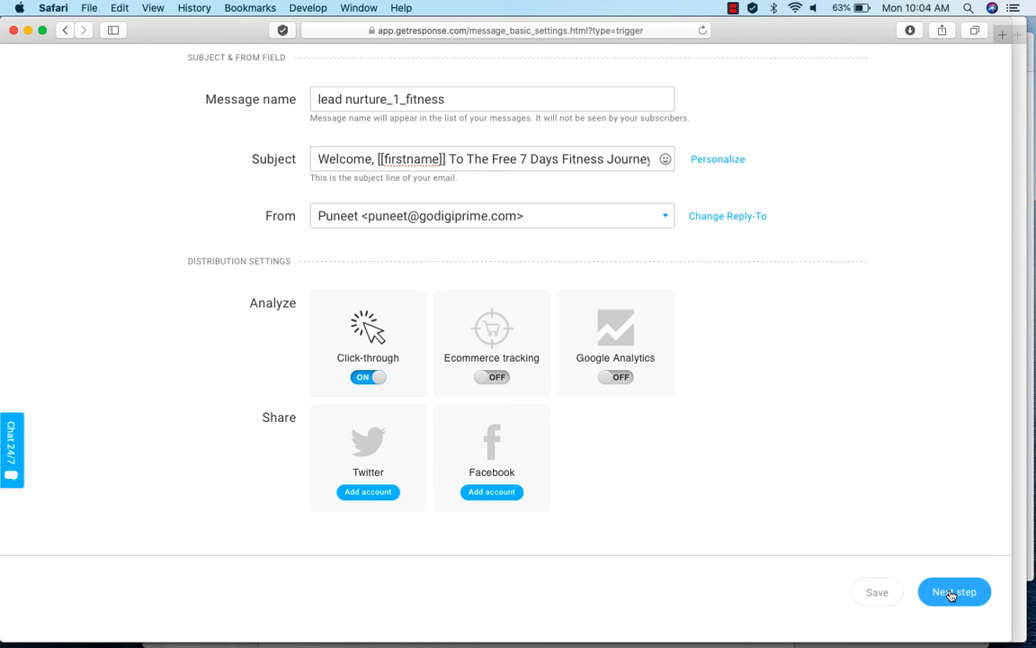
pyautogui.click(952, 594)
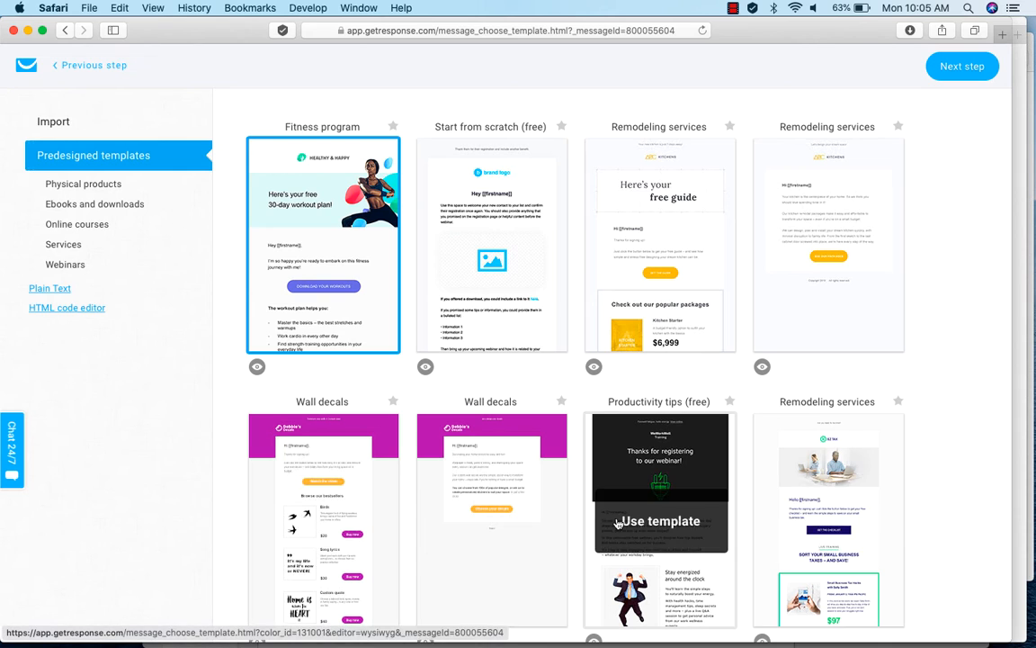
pyautogui.click(347, 310)
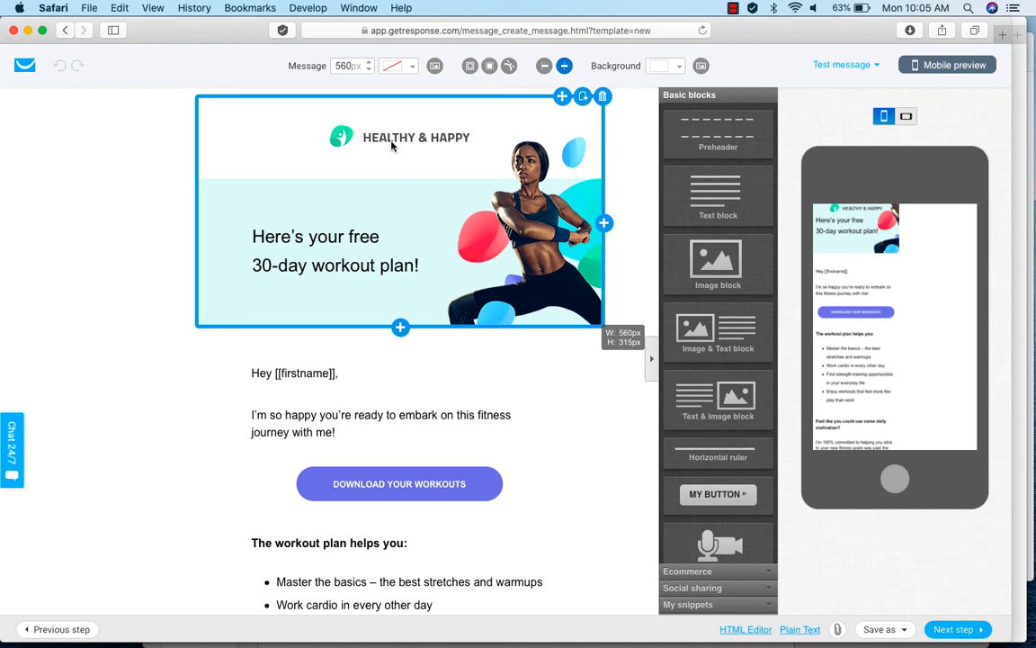
# Change the number in the email's banner headline so its second line reads "7-day workout plan!".
pyautogui.click(390, 140)
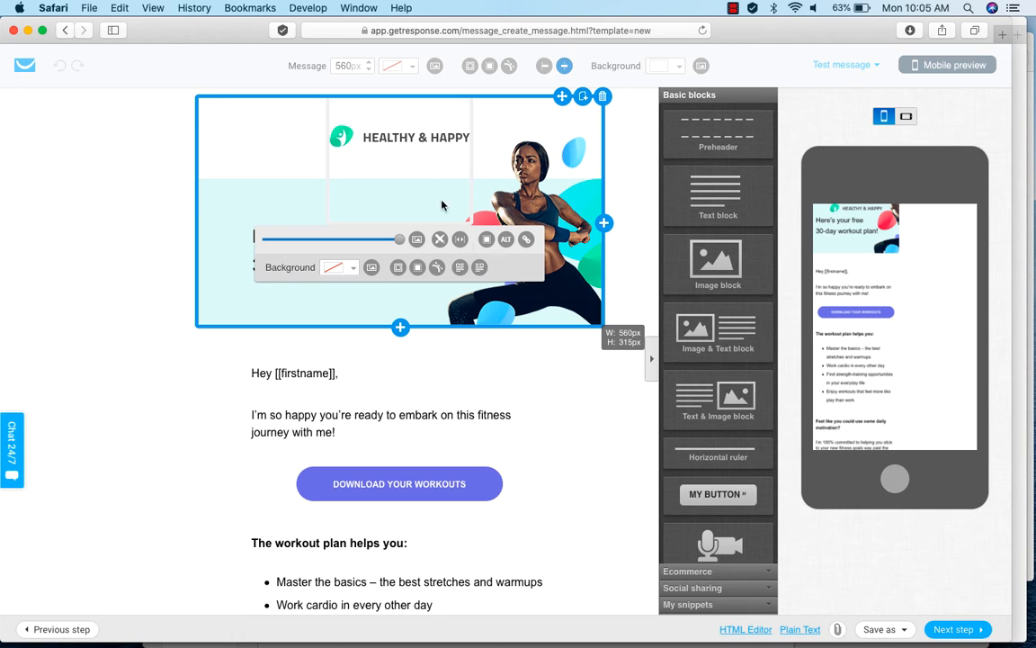
pyautogui.click(183, 335)
pyautogui.click(273, 265)
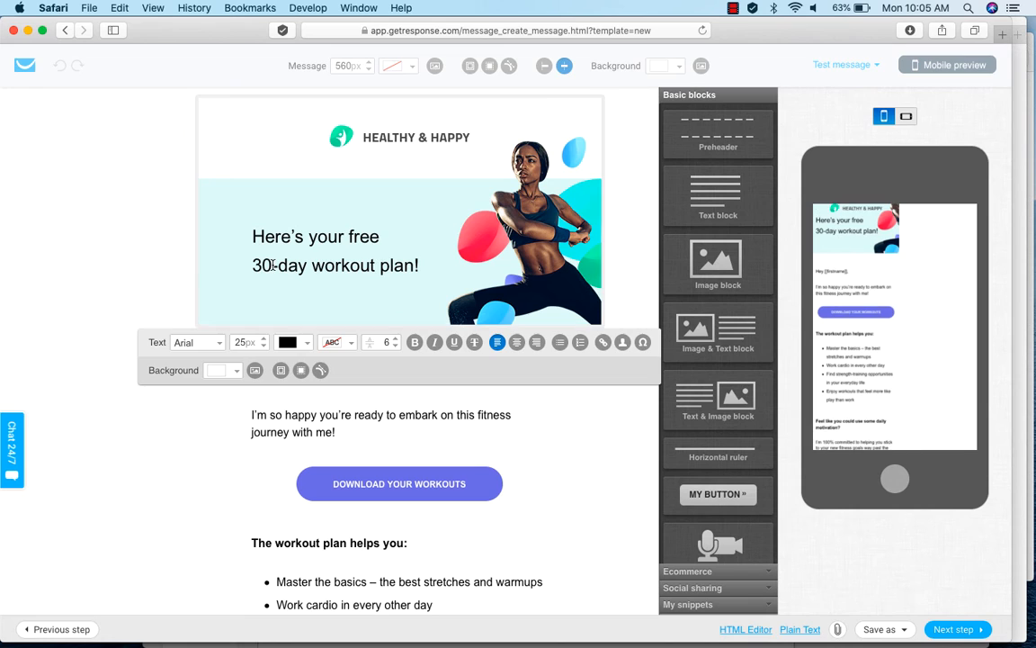
pyautogui.moveTo(272, 264); pyautogui.dragTo(251, 264)
pyautogui.press('BackSpace')
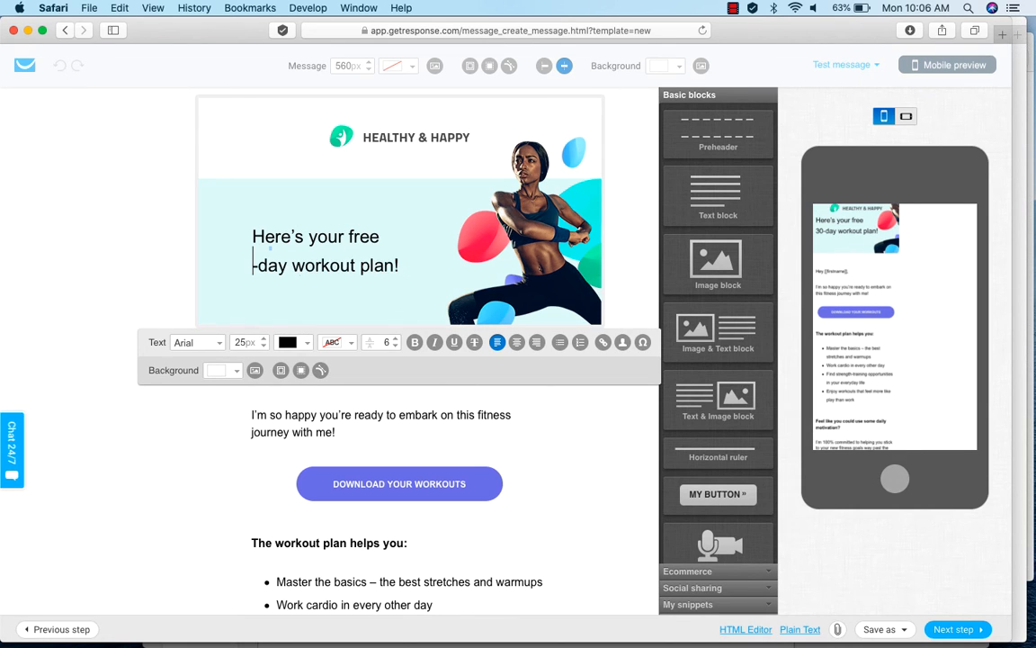
pyautogui.write('7')
pyautogui.click(550, 435)
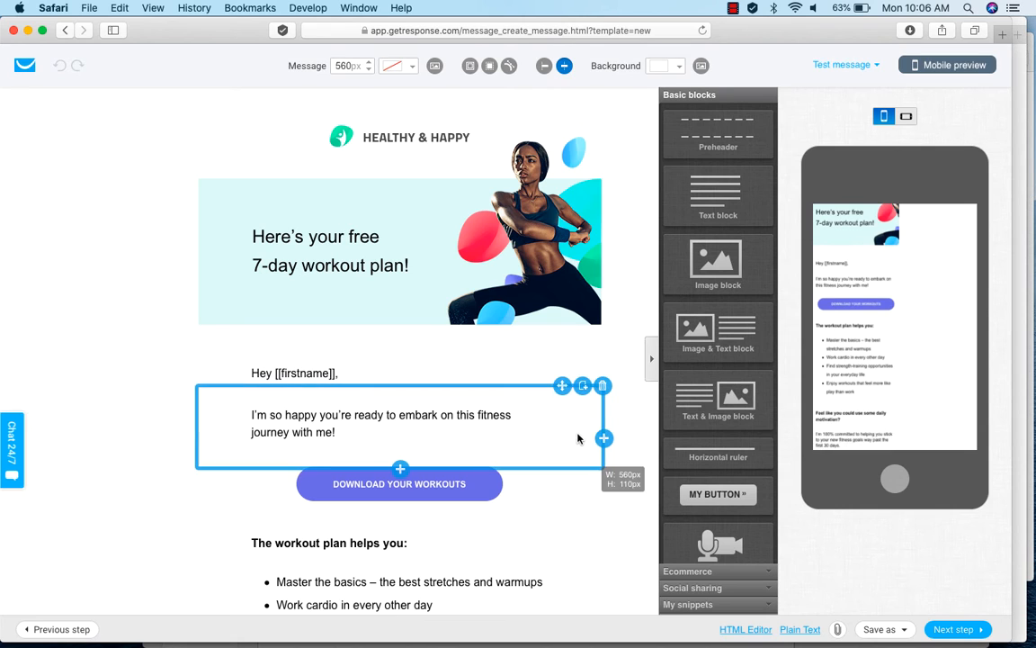
# Delete the "Download your workouts" button from the email body.
pyautogui.scroll(-3, 590, 458)
pyautogui.click(265, 236)
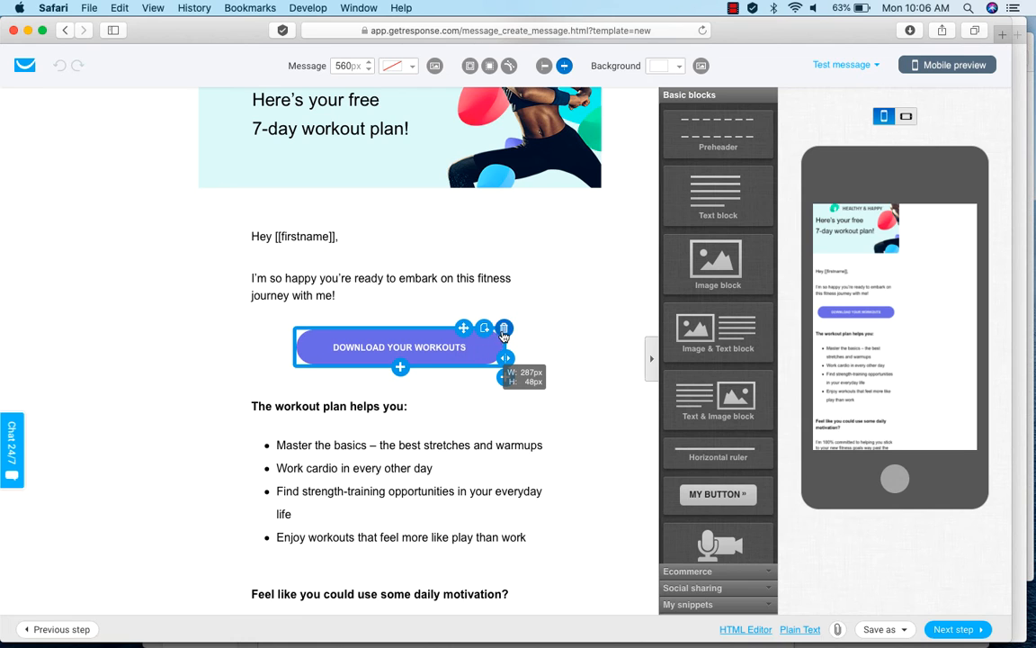
pyautogui.click(503, 330)
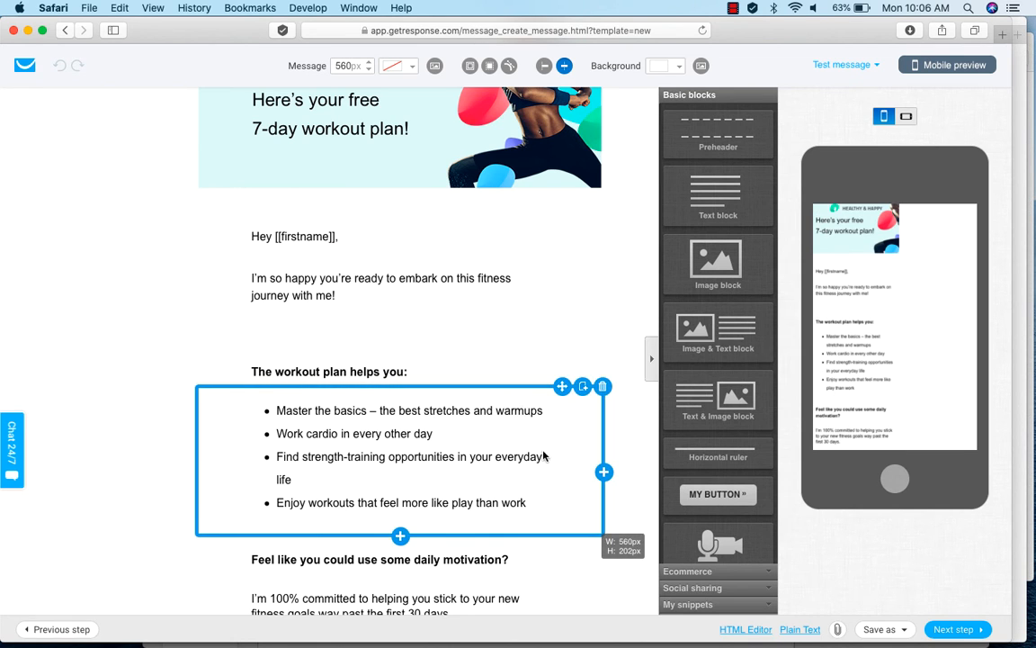
# Review the remaining email content down to the product offer and finish the message to add it to the funnel.
pyautogui.scroll(-5, 608, 455)
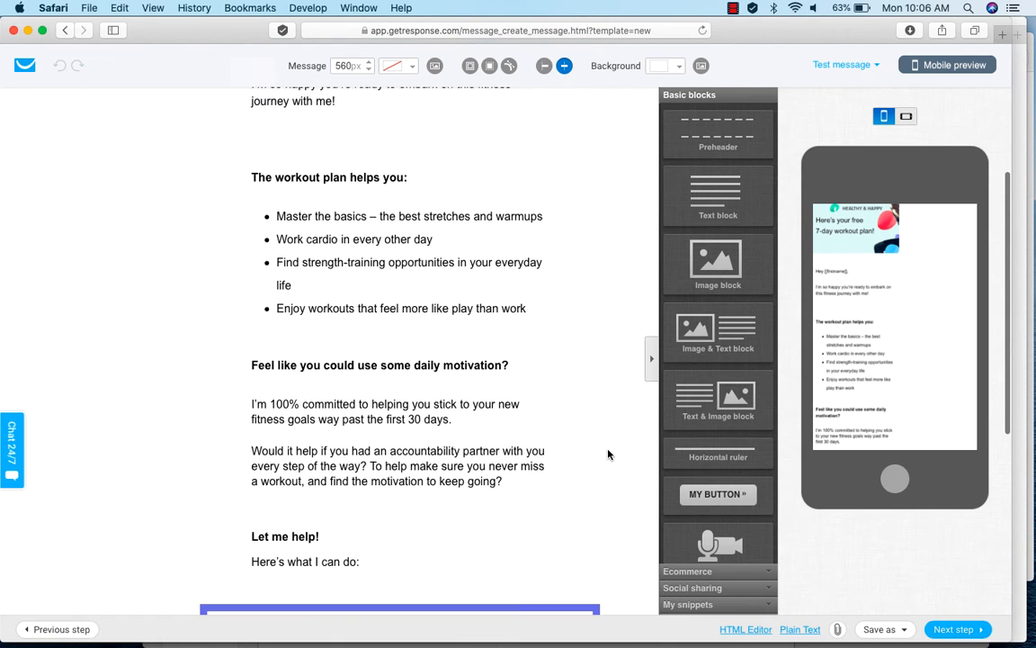
pyautogui.scroll(-5, 443, 425)
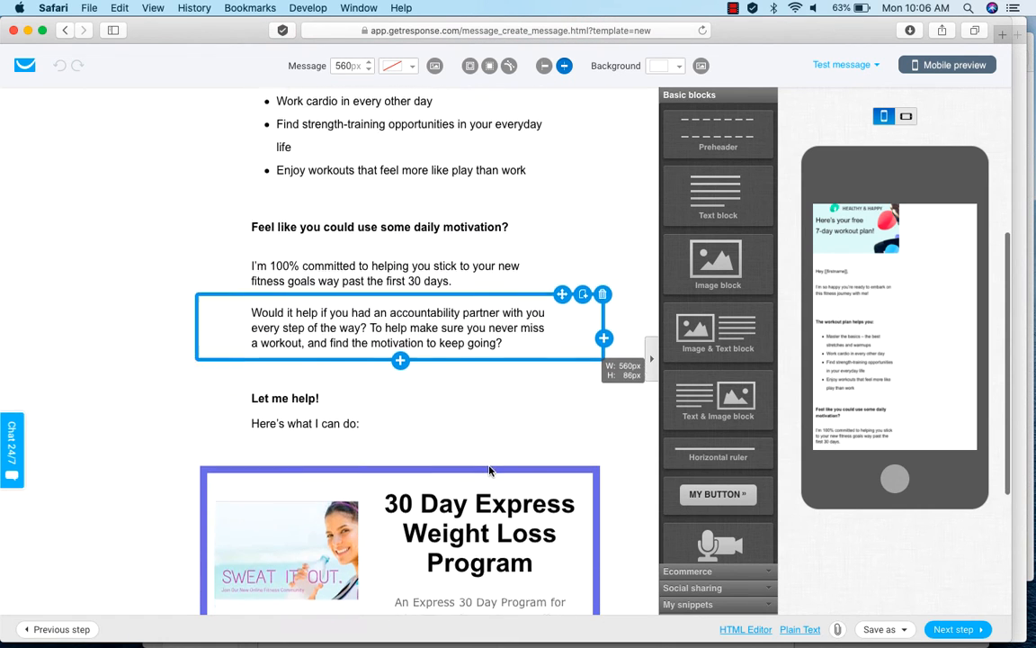
pyautogui.scroll(-5, 488, 466)
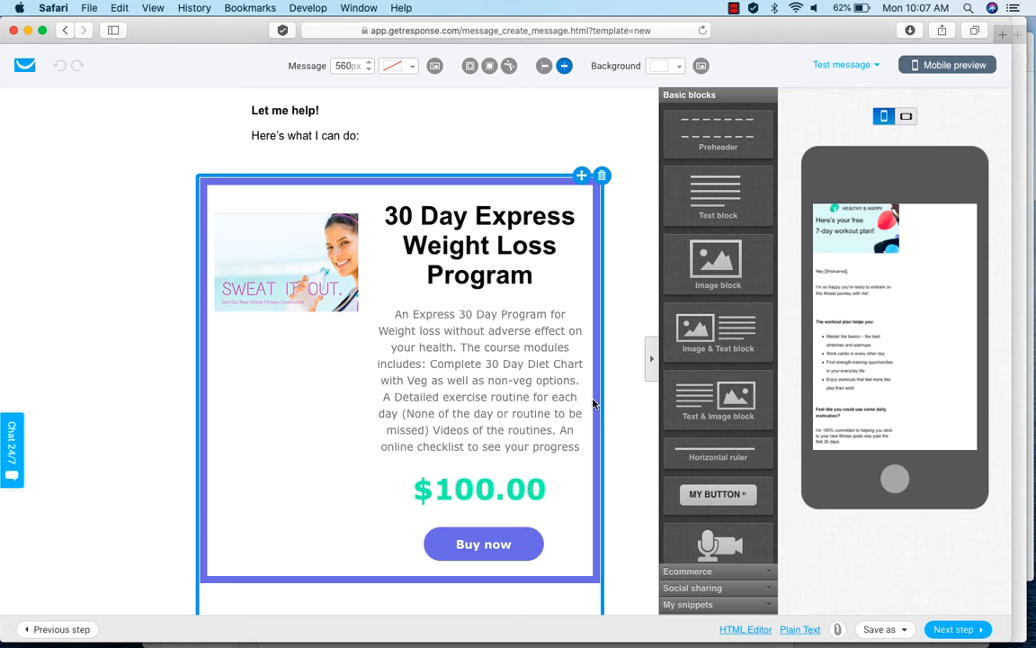
pyautogui.scroll(-1, 608, 418)
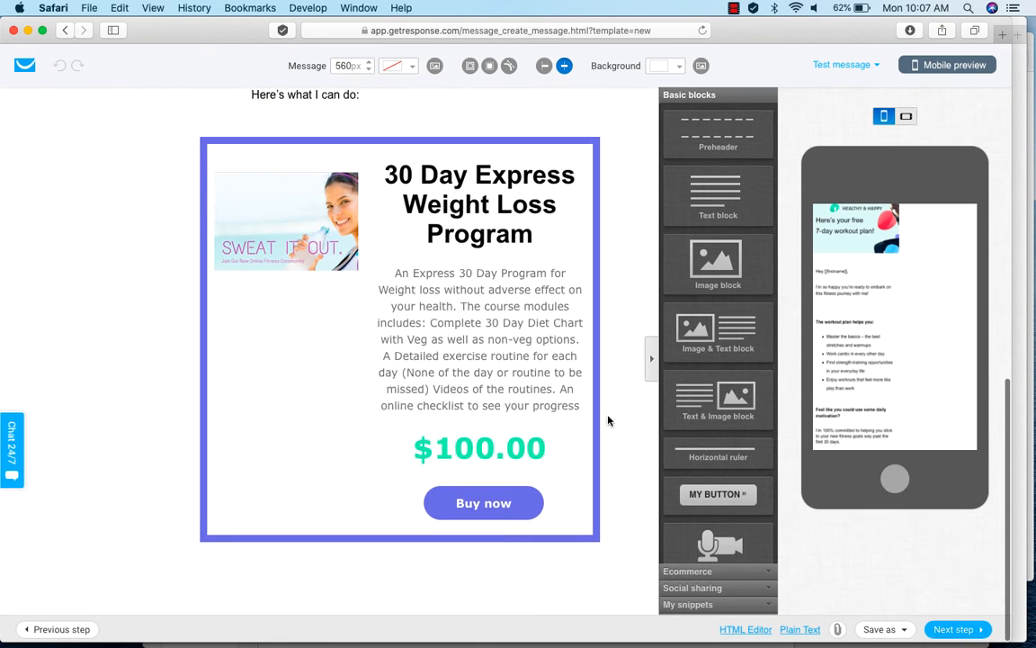
pyautogui.scroll(4, 608, 420)
pyautogui.scroll(4, 608, 418)
pyautogui.scroll(-8, 608, 418)
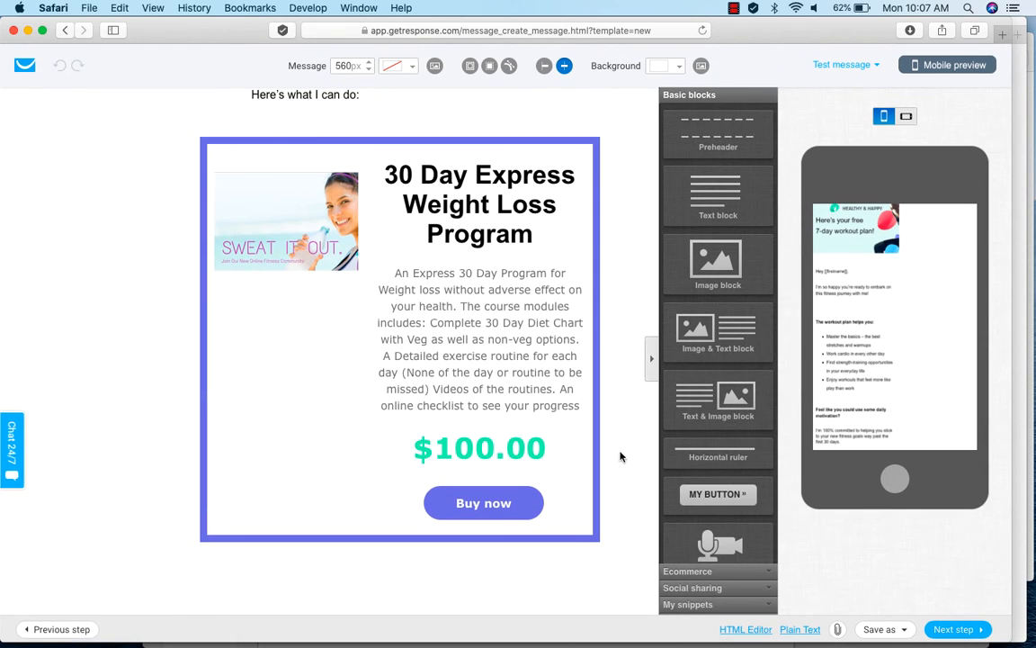
pyautogui.click(961, 633)
# Start creating a sales page for the funnel's "Turn your contacts into customers" stage.
pyautogui.scroll(-5, 969, 555)
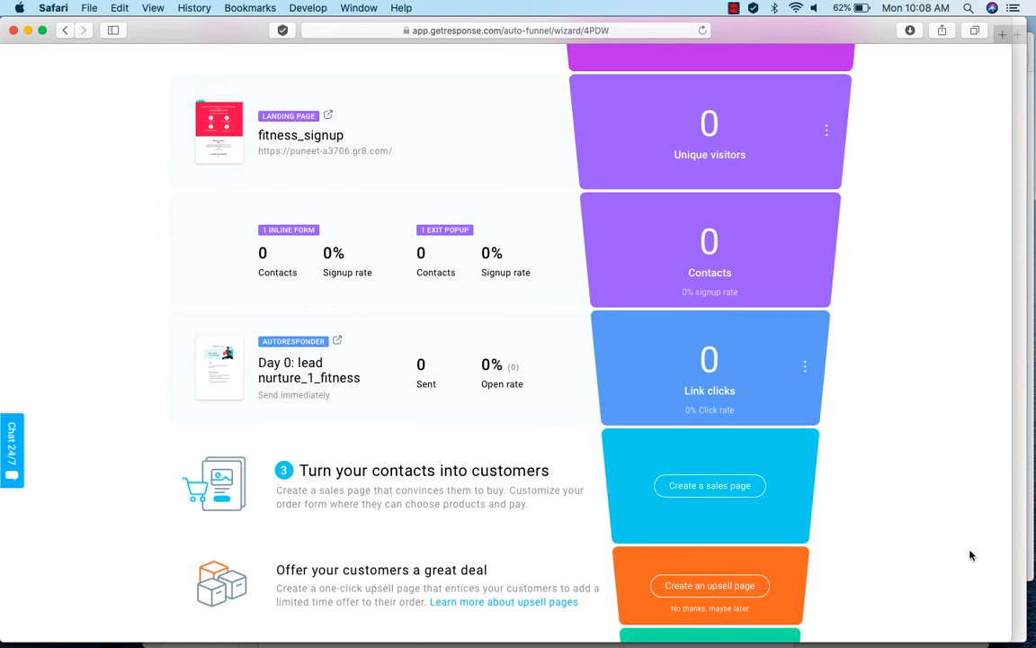
pyautogui.scroll(-1, 970, 555)
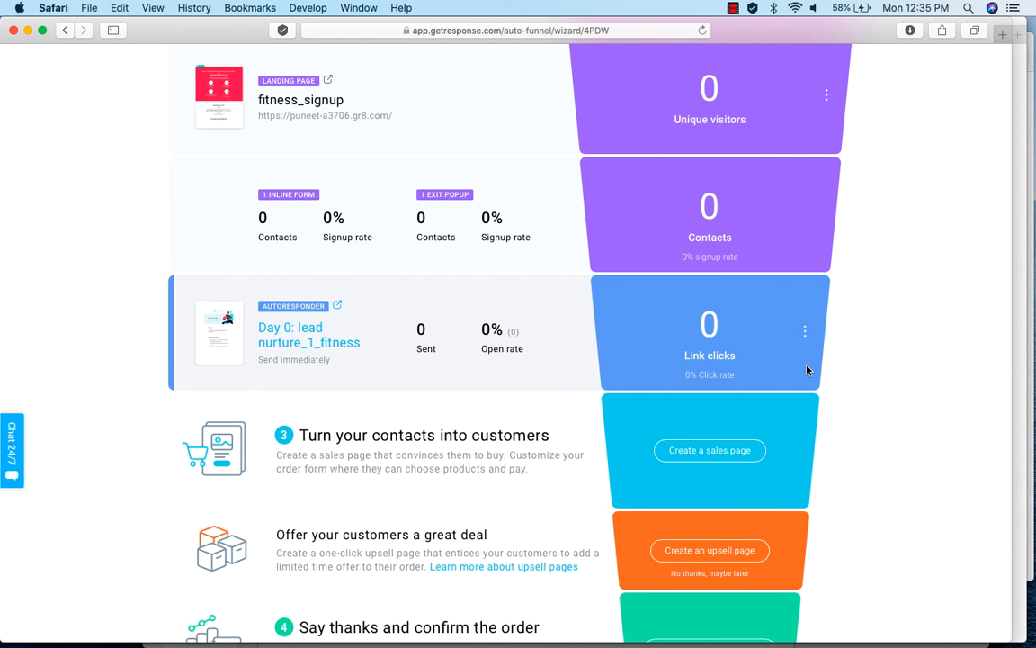
pyautogui.scroll(-1, 819, 372)
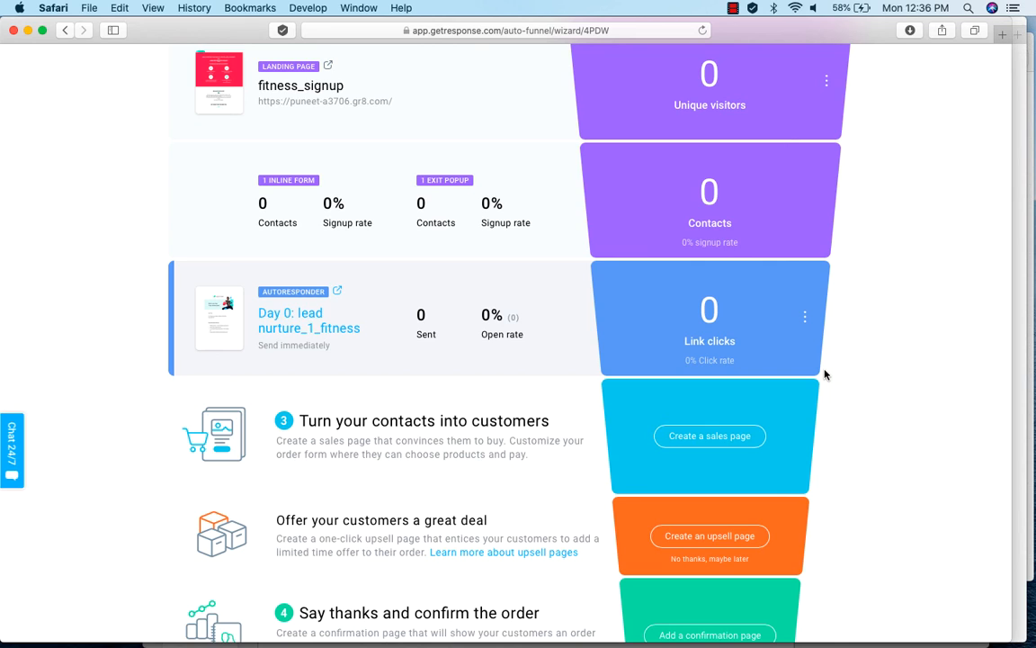
pyautogui.scroll(-3, 823, 369)
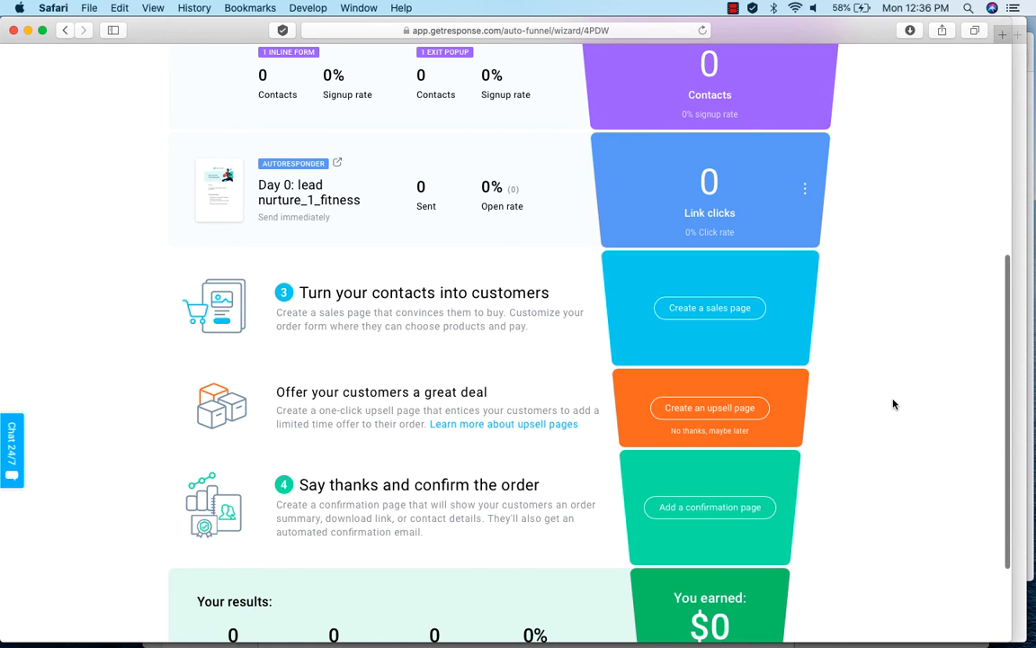
pyautogui.click(710, 315)
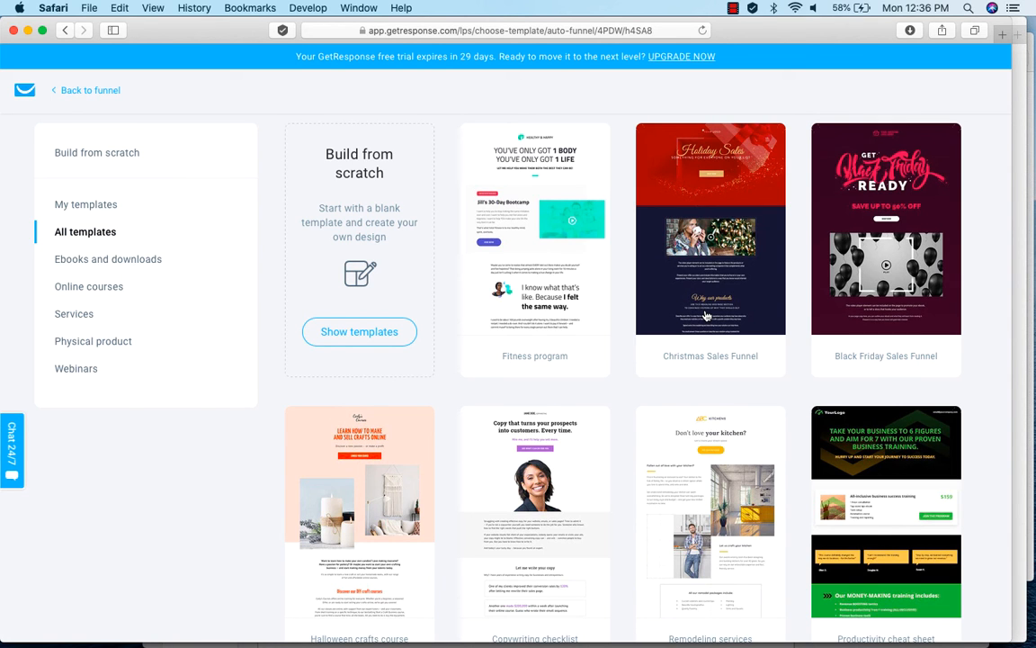
# Choose the Fitness program template for the sales page, name it "main_sales_page" and continue to its editor.
pyautogui.scroll(-3, 770, 416)
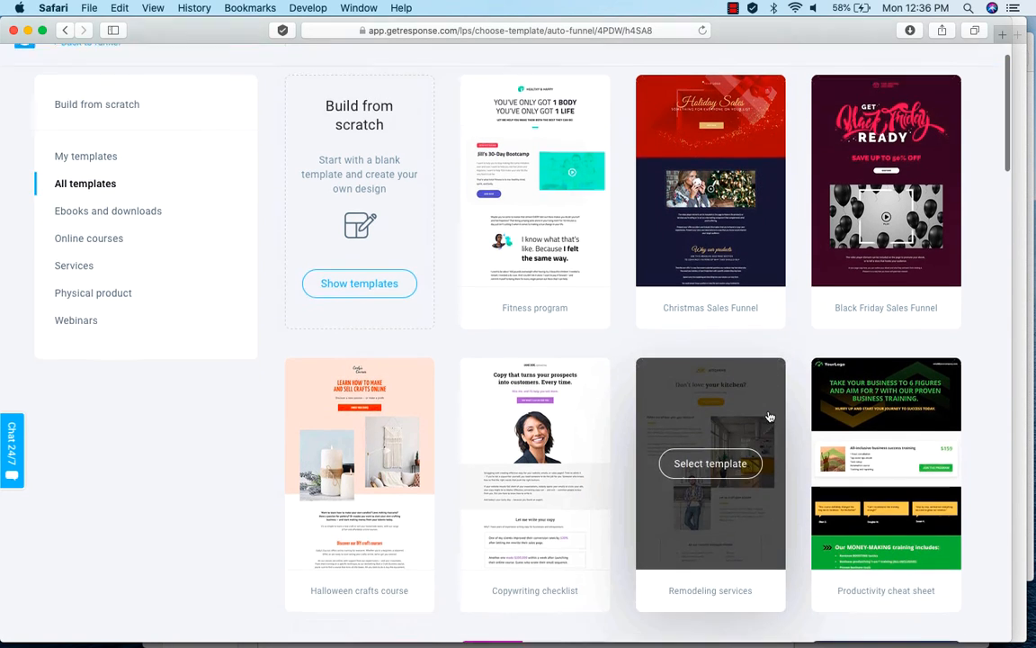
pyautogui.scroll(3, 770, 417)
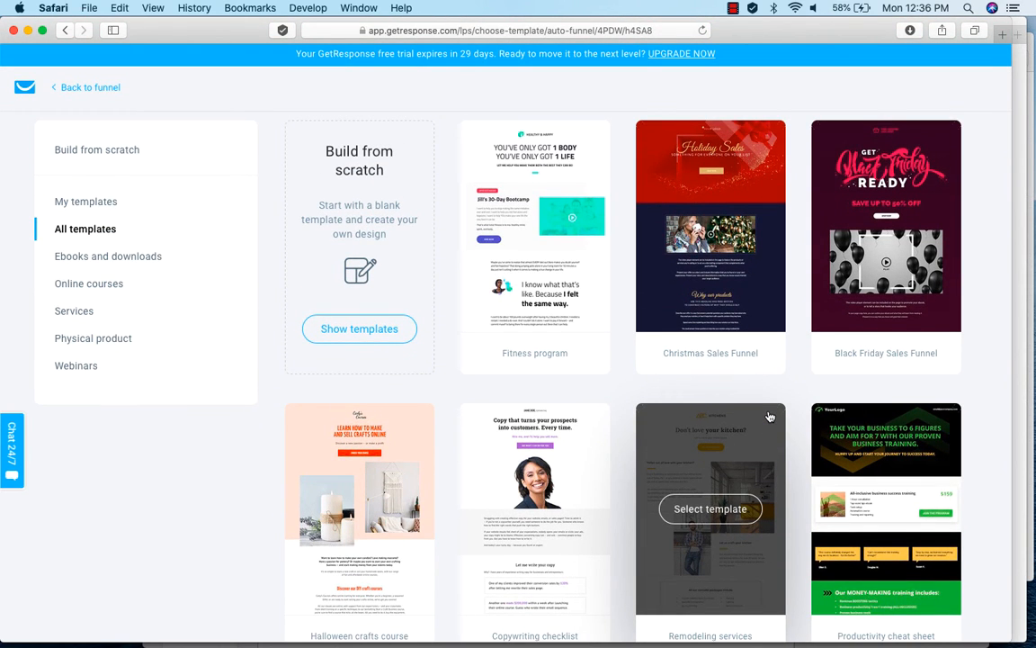
pyautogui.click(535, 227)
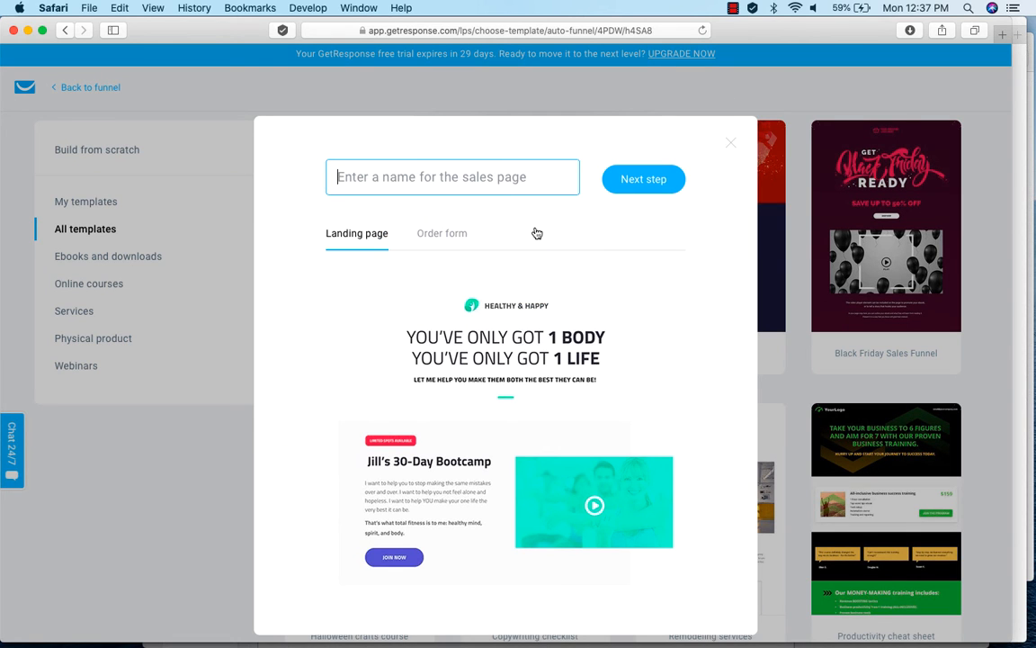
pyautogui.write('main_sales')
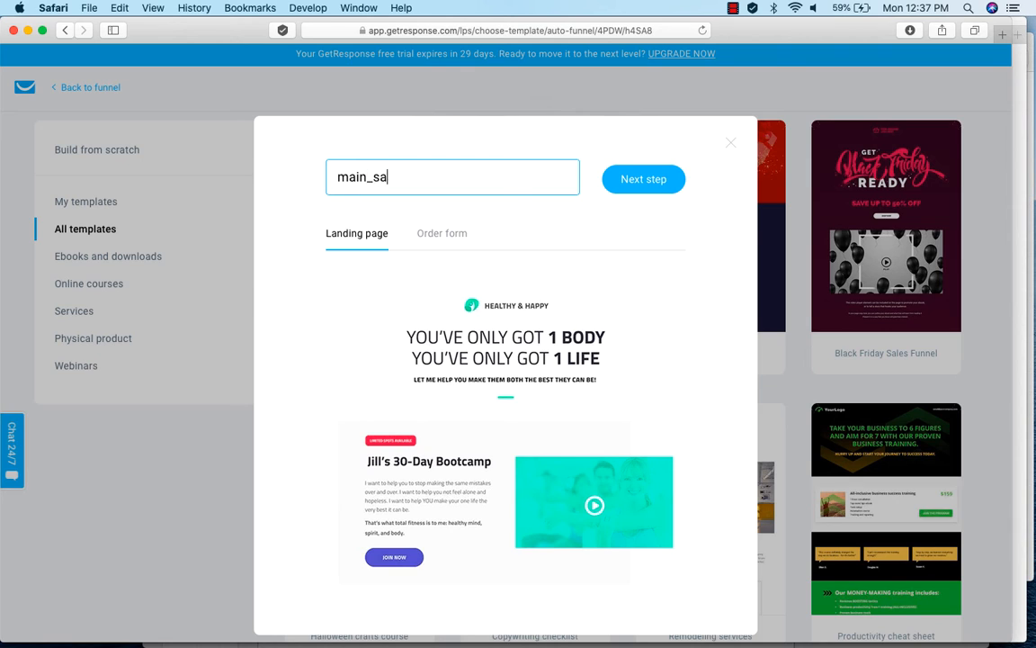
pyautogui.write('_page')
pyautogui.click(636, 180)
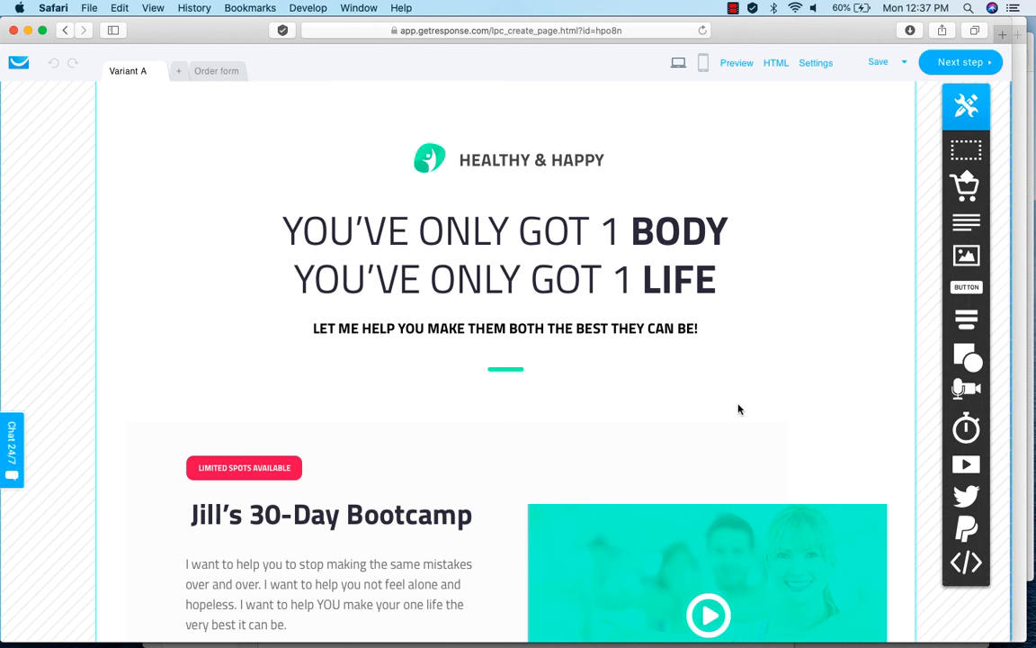
# Review the whole sales page, from the bootcamp intro through the product offer, program details and testimonials to the money-back guarantee.
pyautogui.scroll(-3, 742, 416)
pyautogui.scroll(-3, 743, 419)
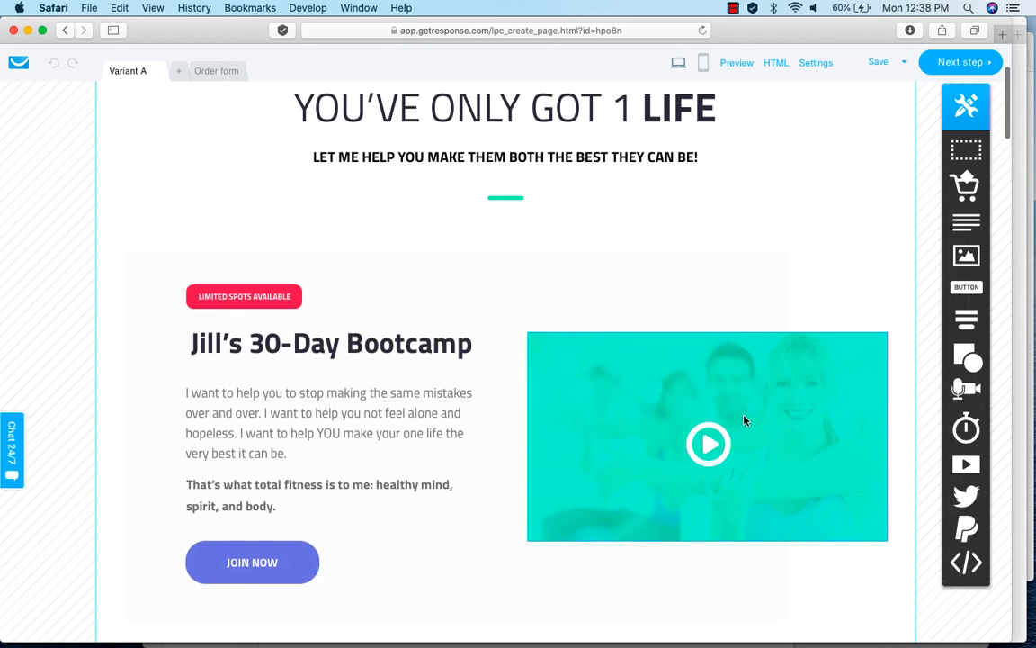
pyautogui.scroll(-2, 743, 419)
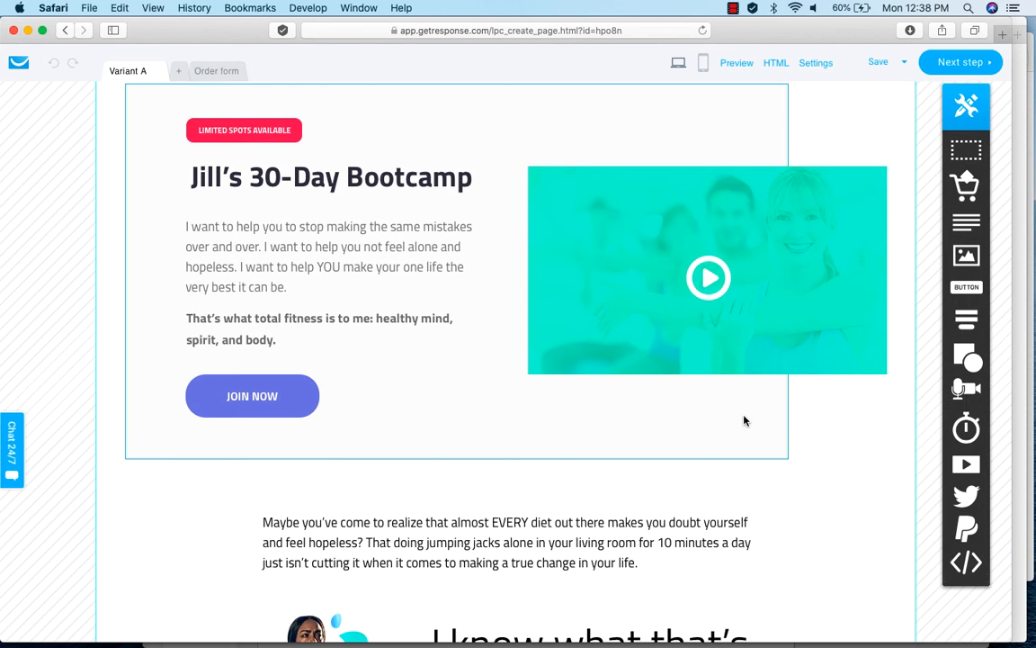
pyautogui.scroll(-1, 743, 419)
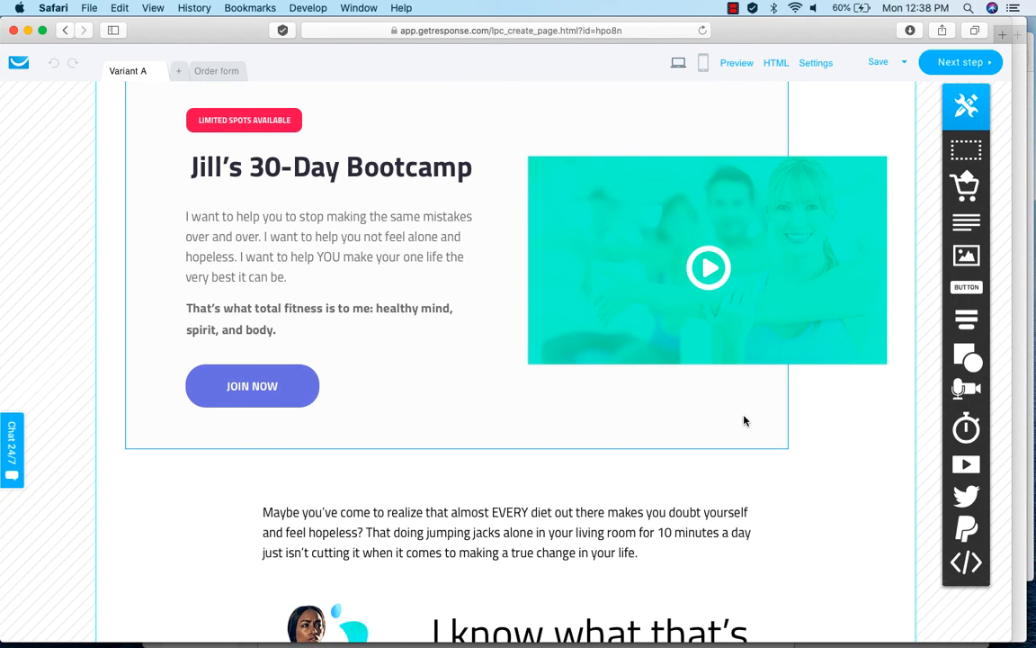
pyautogui.scroll(-2, 743, 419)
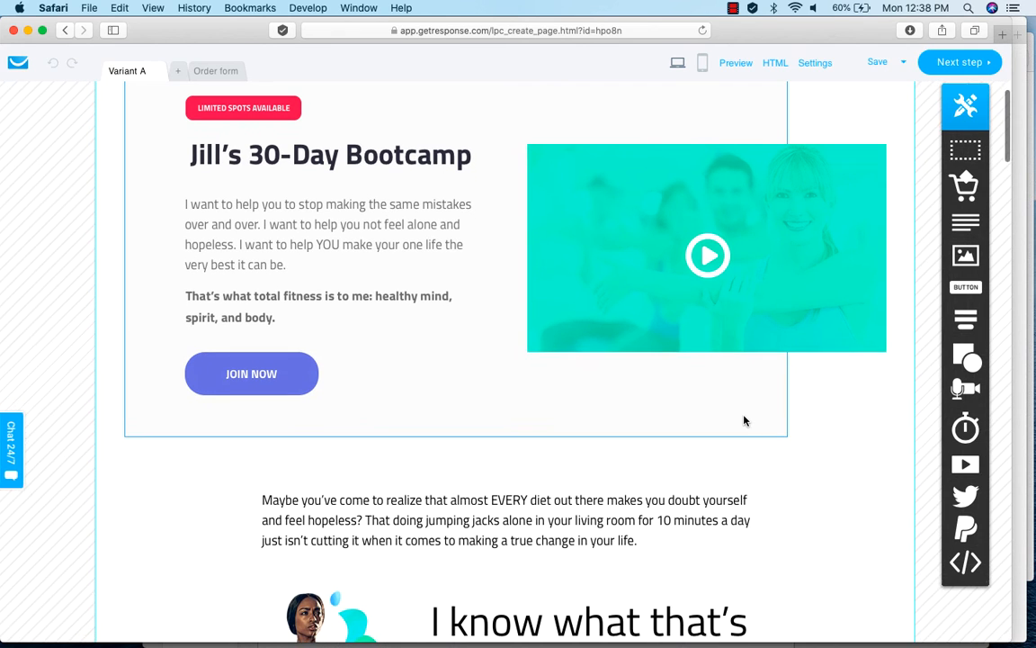
pyautogui.scroll(-1, 744, 420)
pyautogui.scroll(-5, 744, 420)
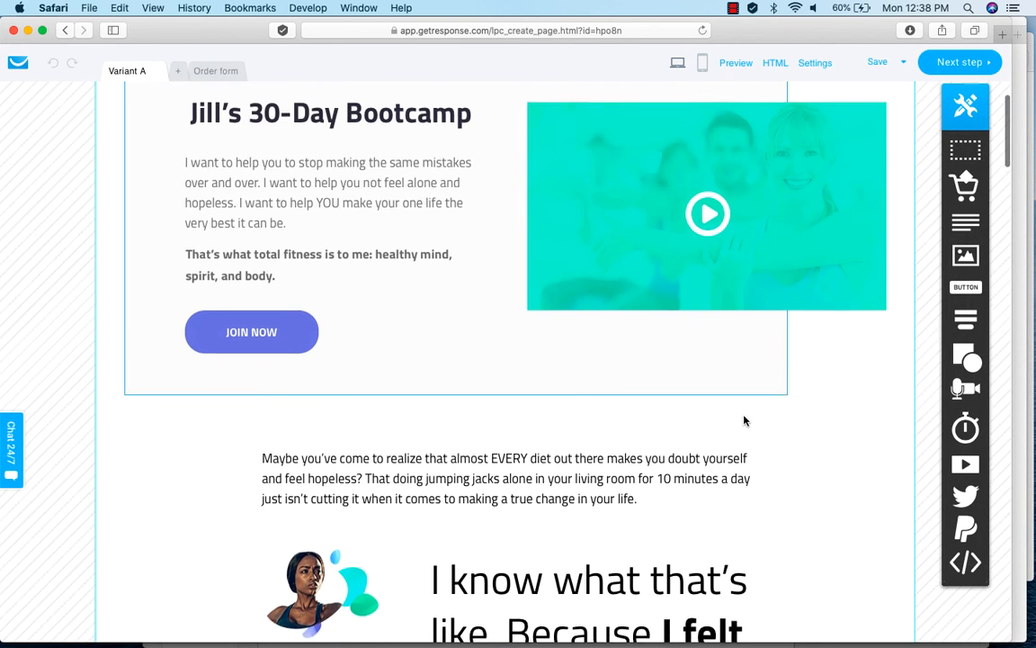
pyautogui.scroll(-5, 744, 420)
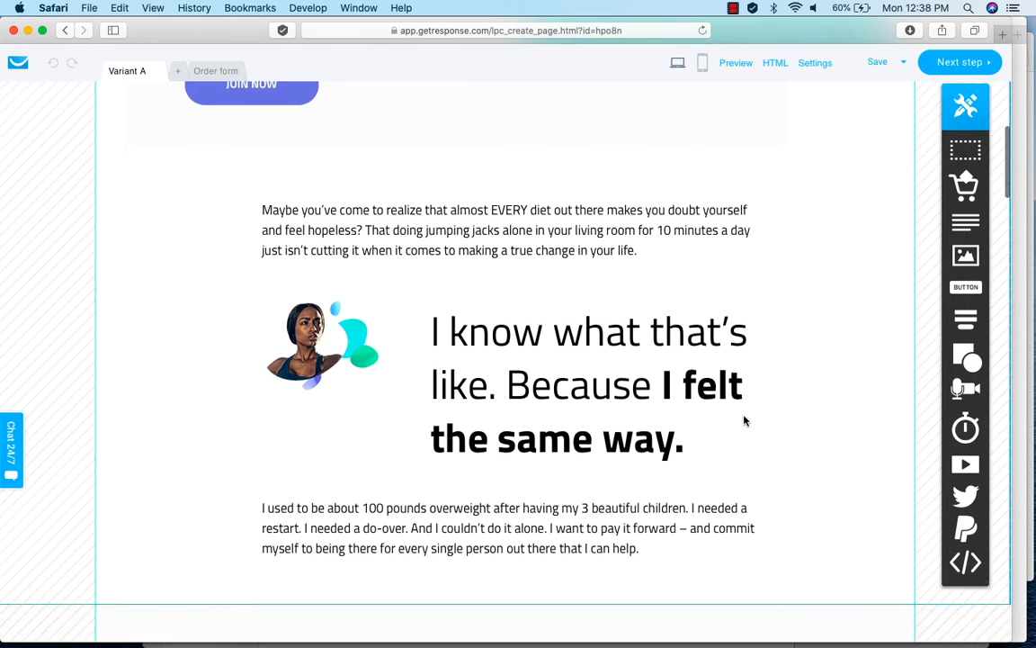
pyautogui.scroll(-15, 744, 420)
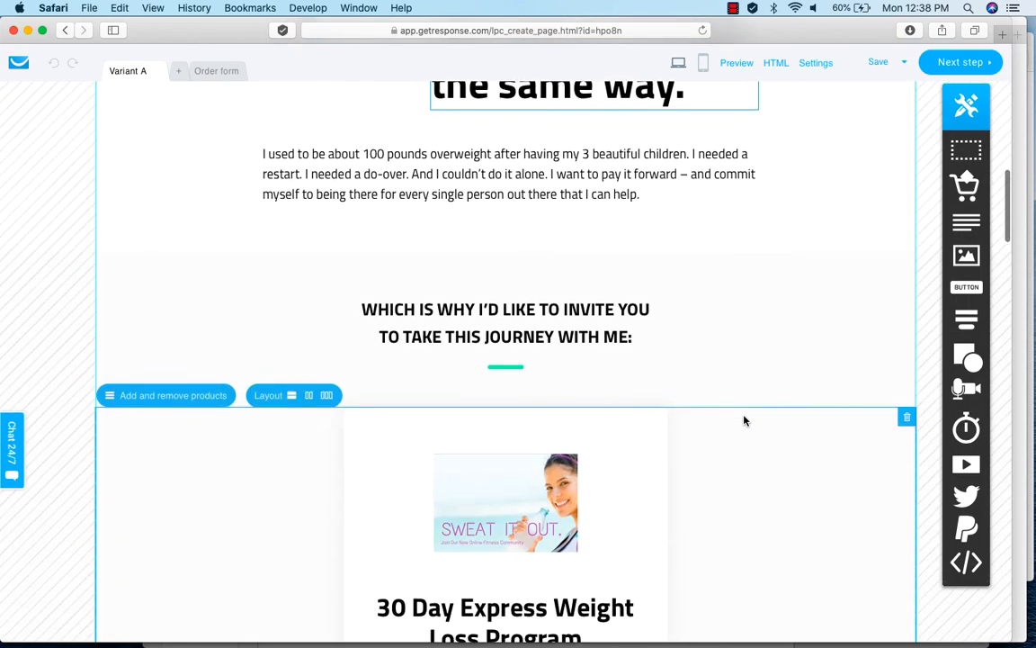
pyautogui.scroll(-8, 744, 420)
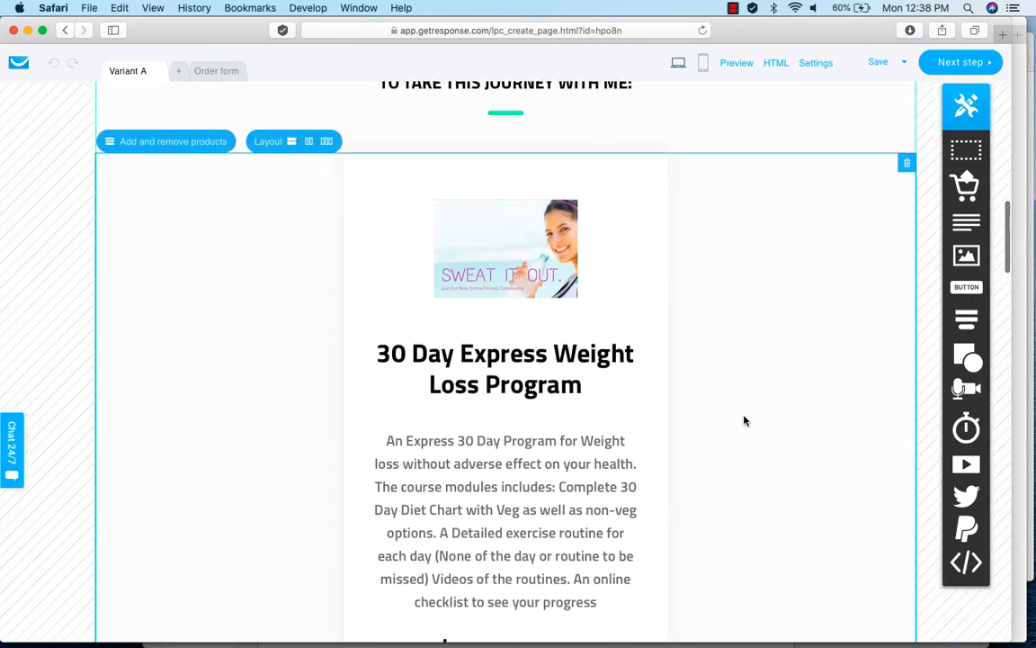
pyautogui.scroll(-10, 744, 420)
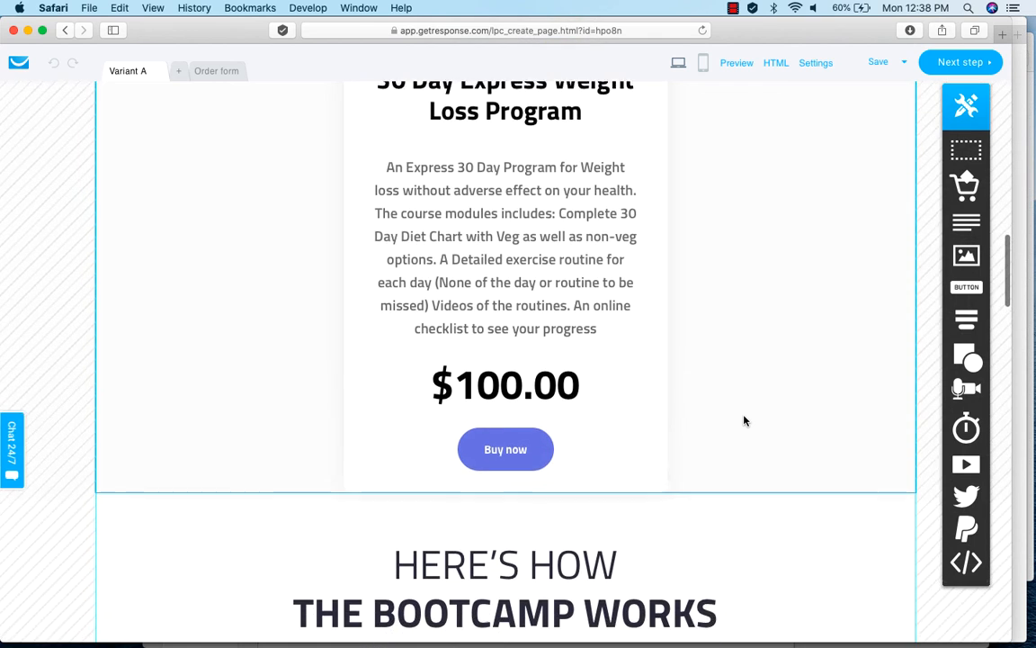
pyautogui.scroll(-8, 743, 420)
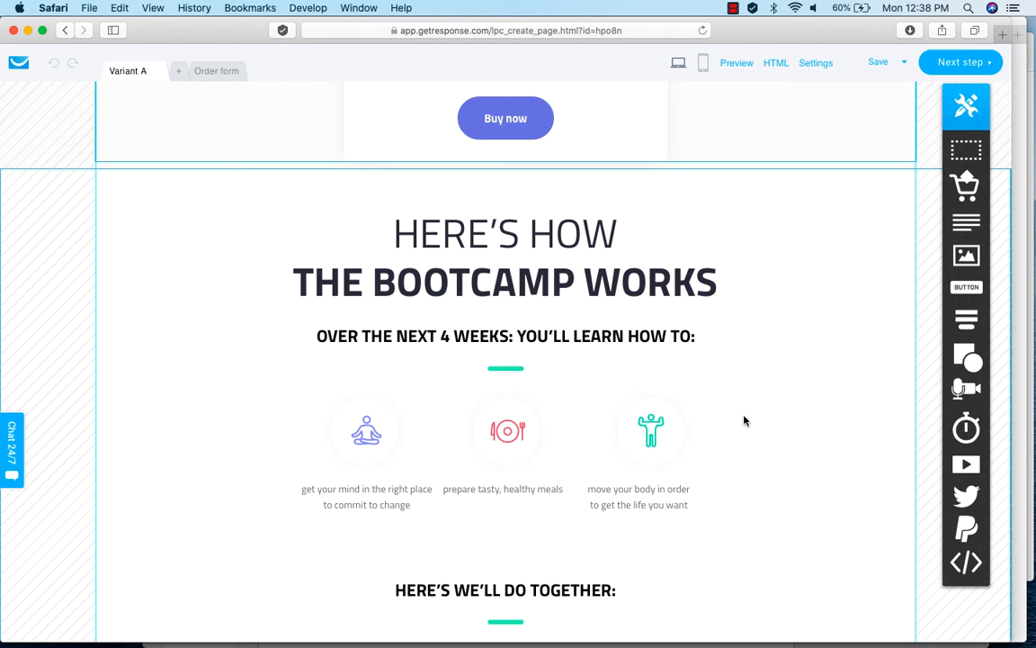
pyautogui.scroll(-8, 744, 420)
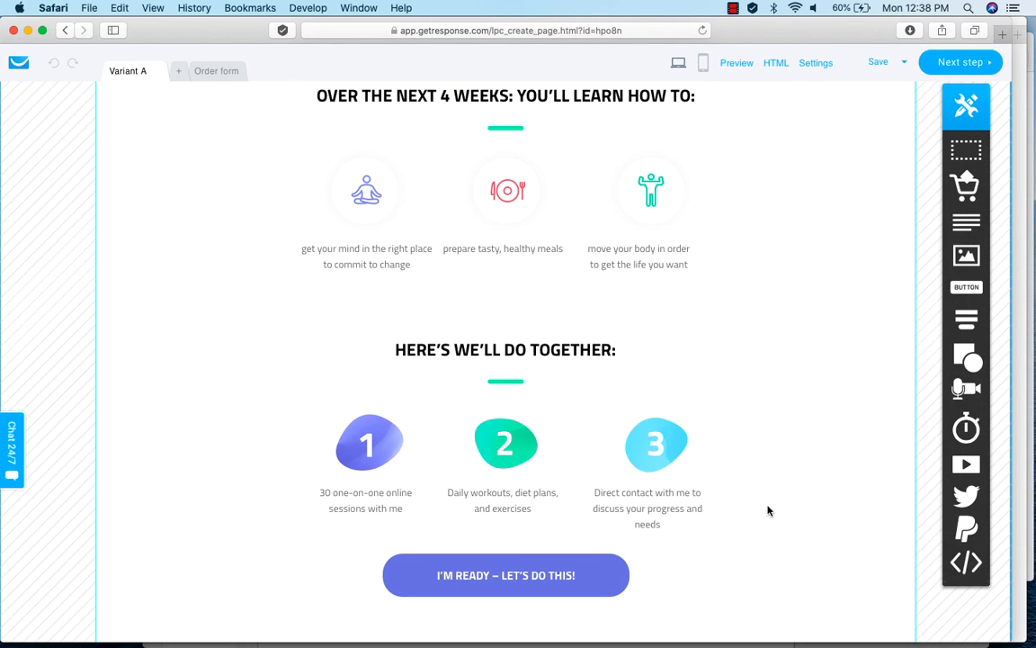
pyautogui.scroll(-3, 767, 510)
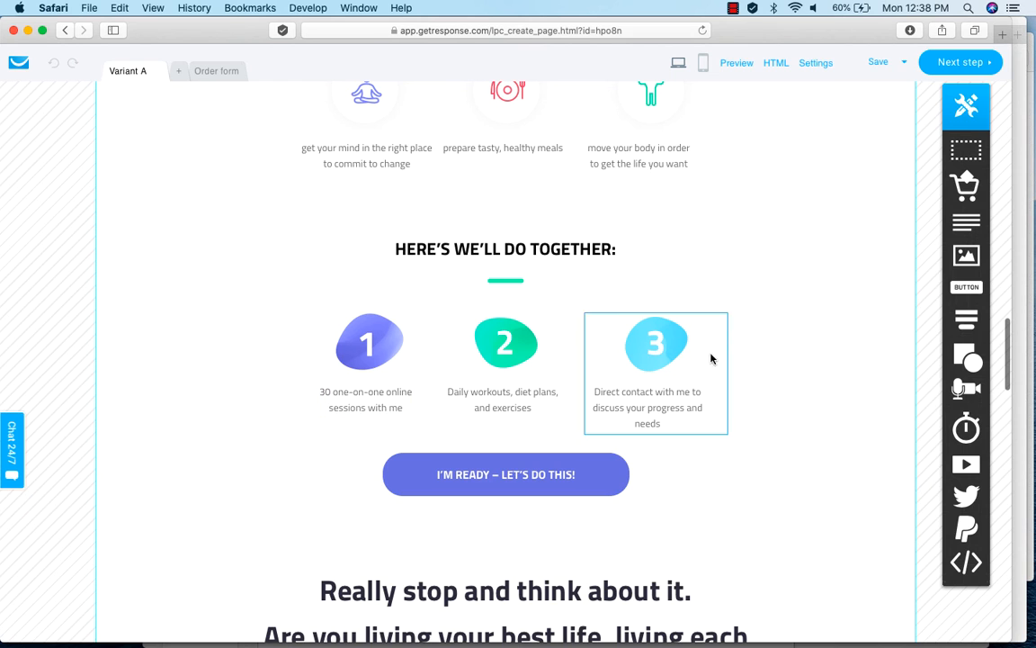
pyautogui.scroll(-6, 788, 519)
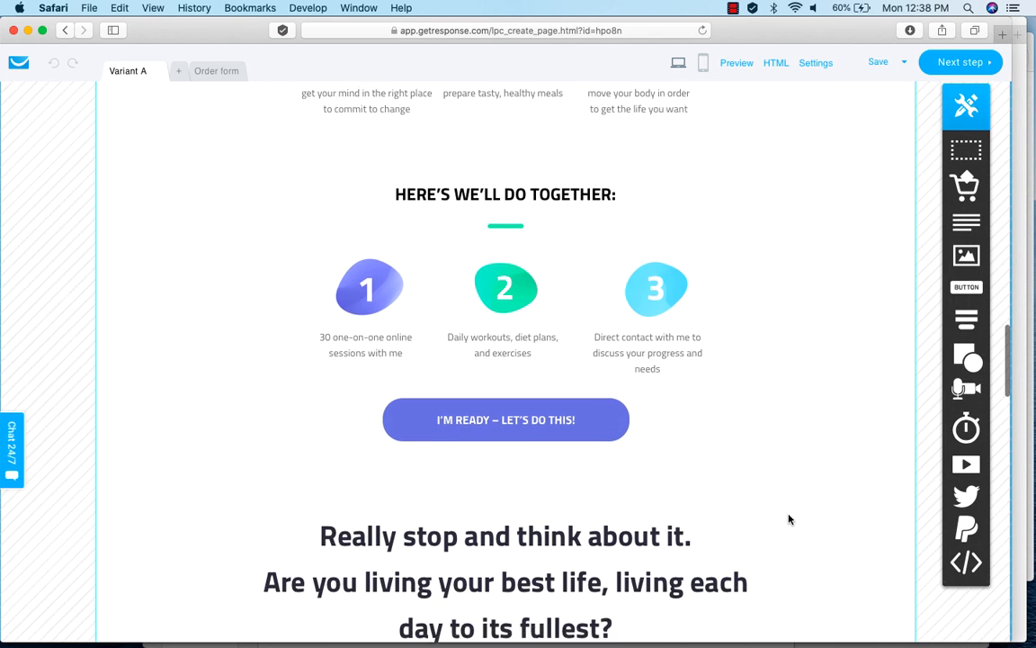
pyautogui.scroll(-1, 788, 519)
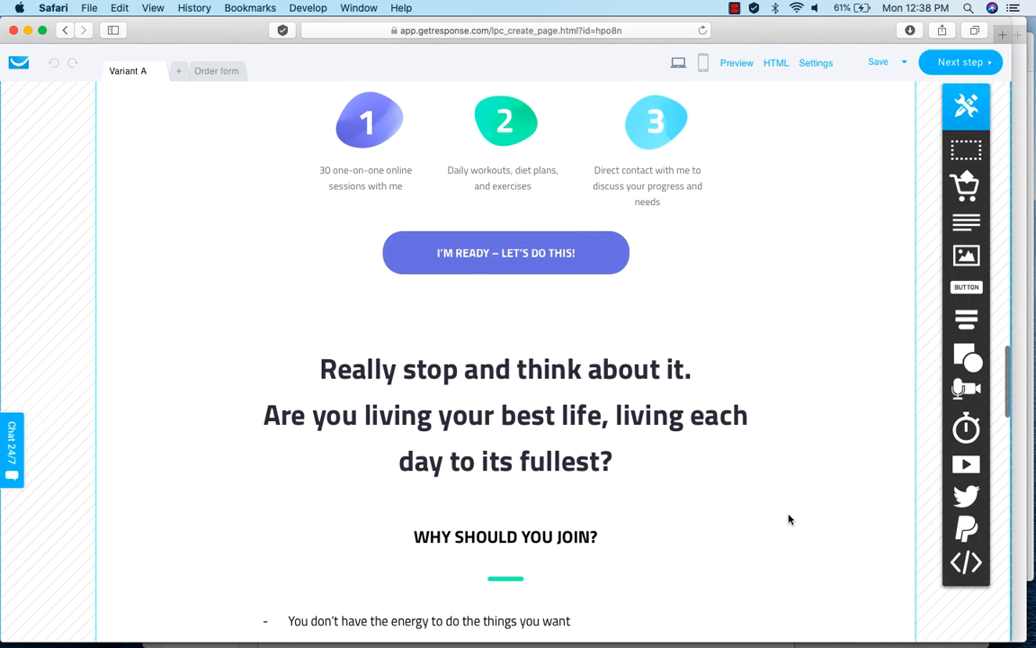
pyautogui.scroll(-4, 807, 486)
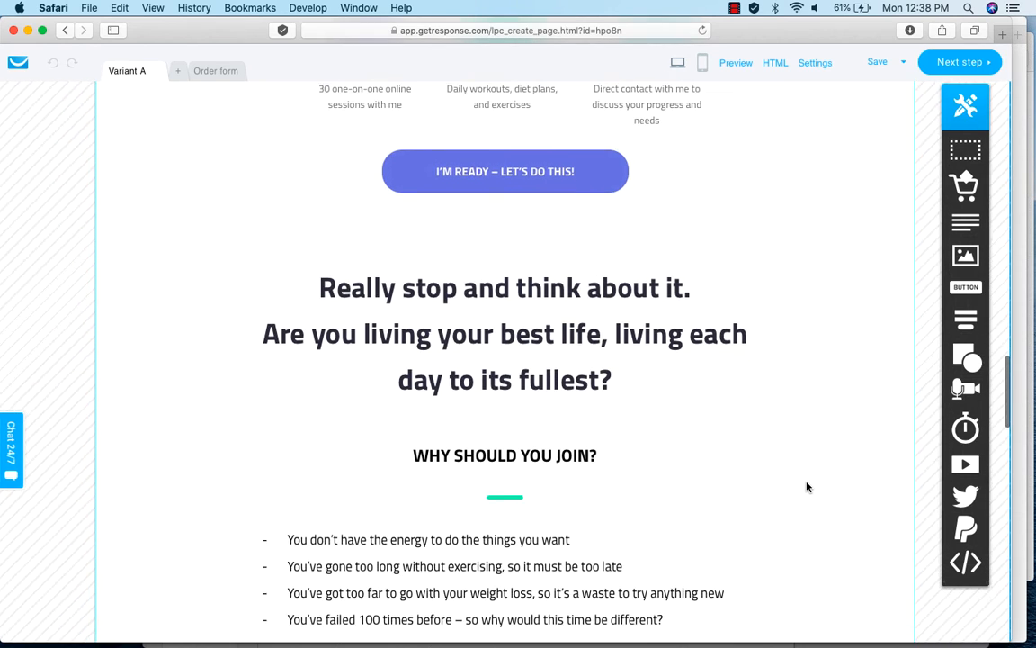
pyautogui.scroll(-2, 807, 486)
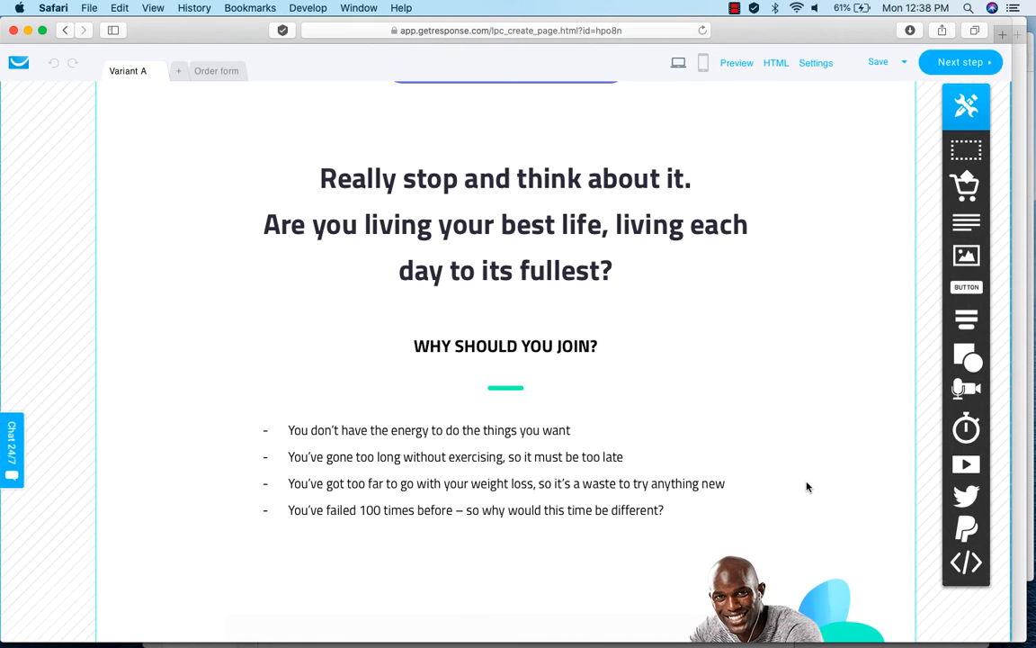
pyautogui.scroll(-2, 807, 486)
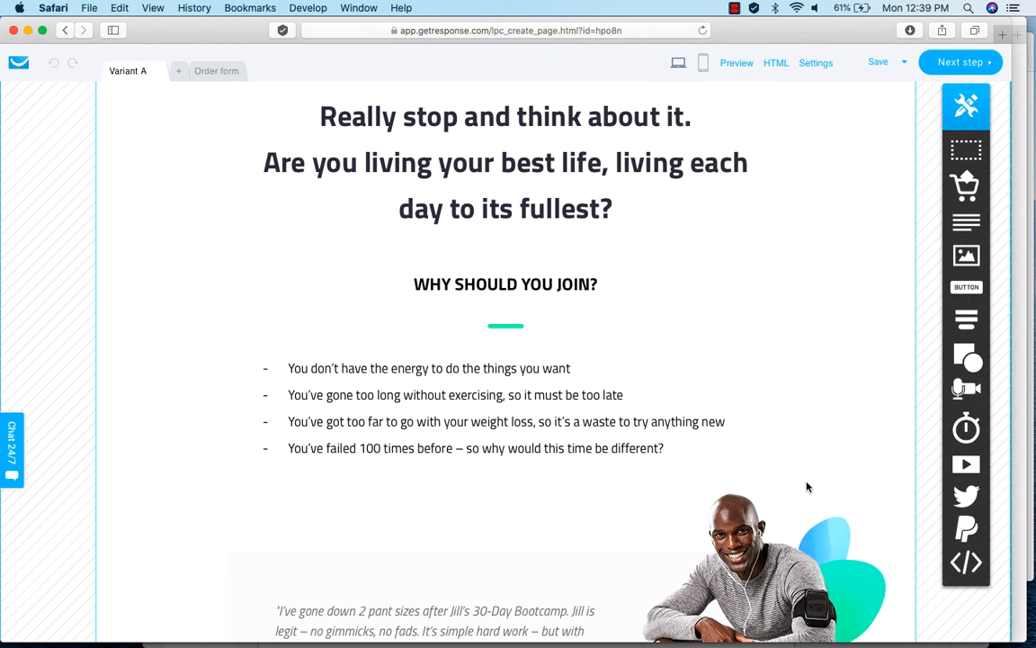
pyautogui.scroll(-2, 807, 486)
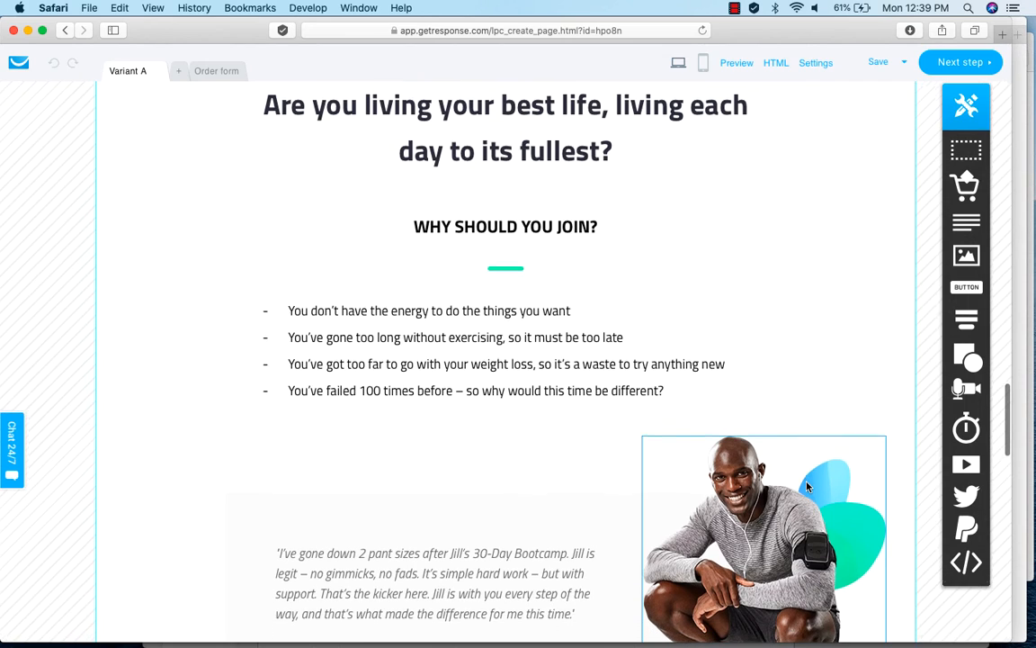
pyautogui.scroll(-4, 807, 487)
pyautogui.scroll(5, 807, 487)
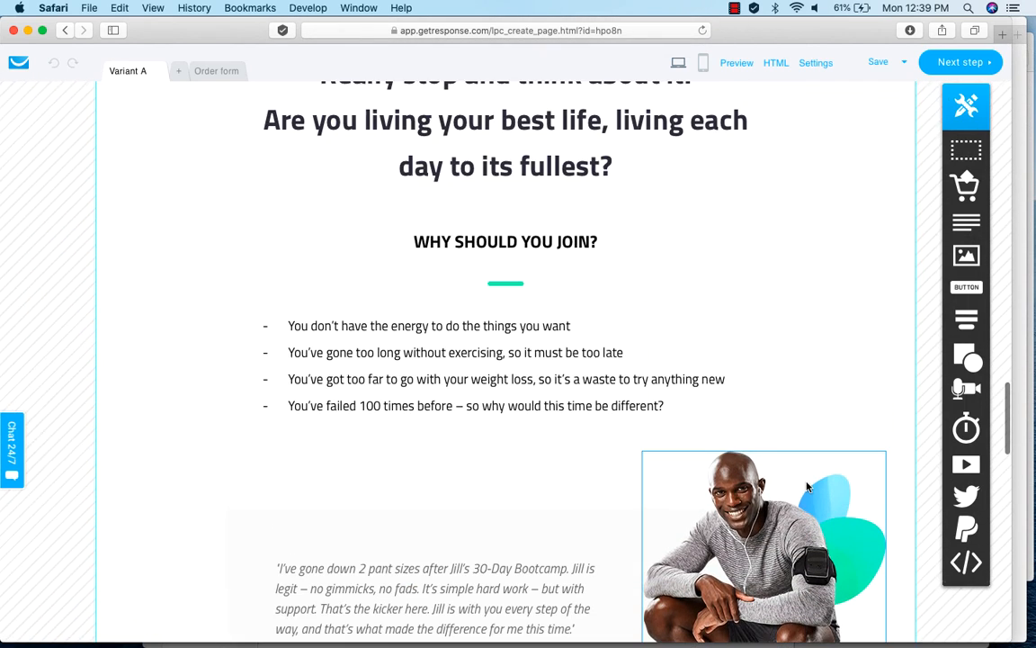
pyautogui.scroll(-3, 807, 487)
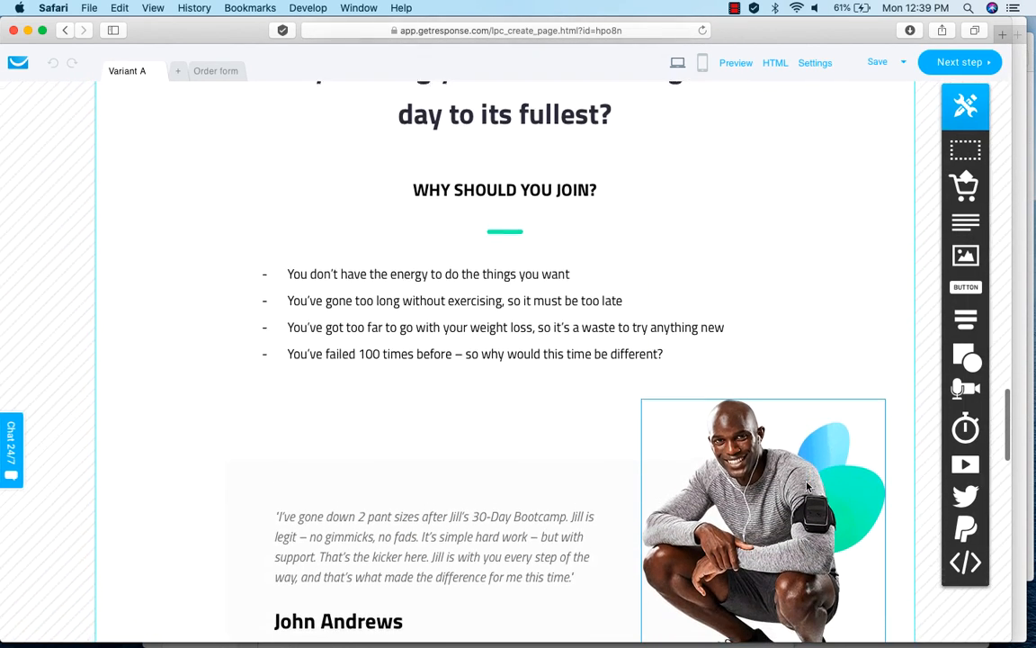
pyautogui.scroll(-4, 807, 486)
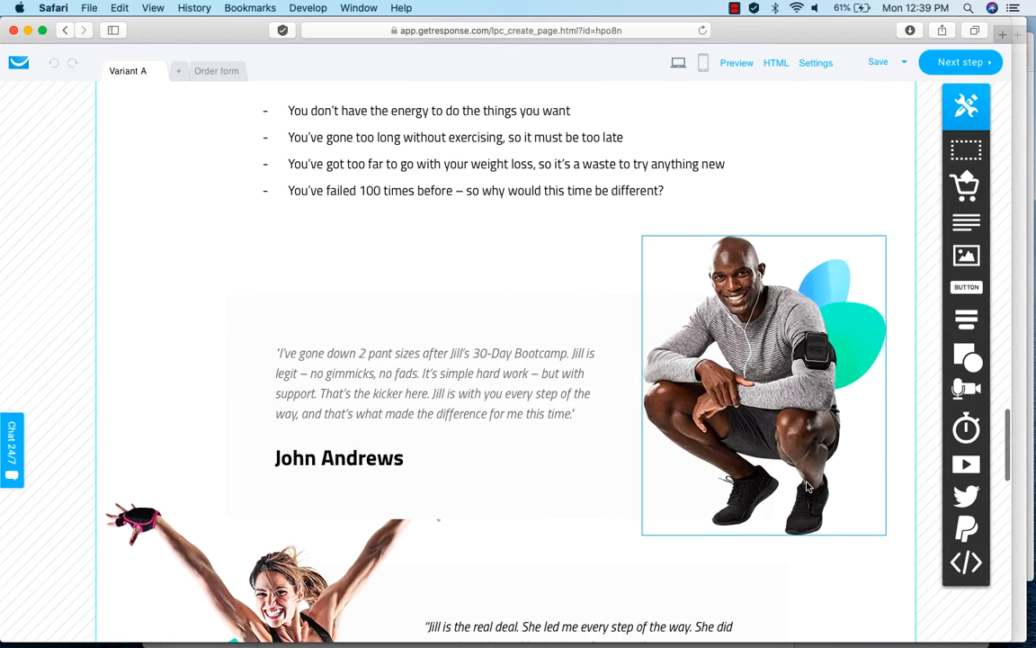
pyautogui.scroll(-7, 807, 486)
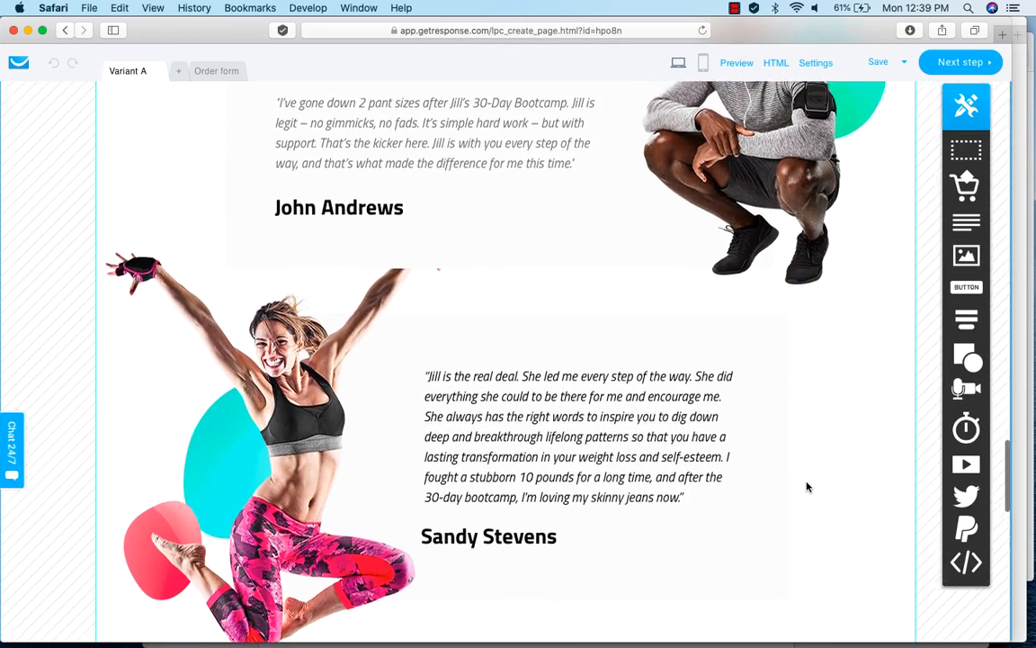
pyautogui.scroll(-7, 807, 487)
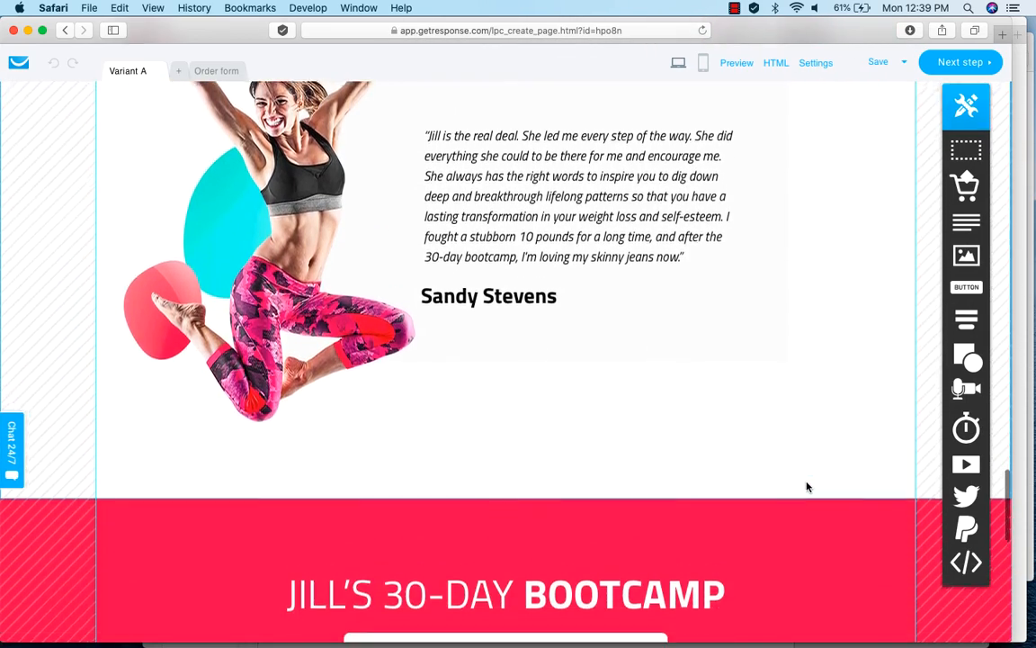
pyautogui.scroll(-12, 807, 486)
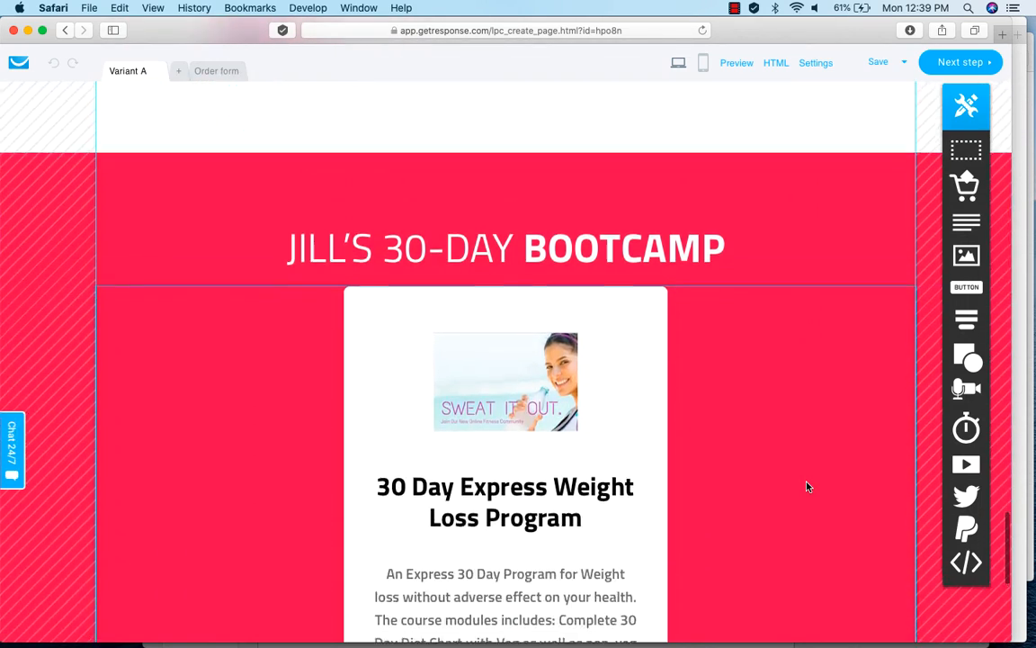
pyautogui.scroll(-8, 807, 486)
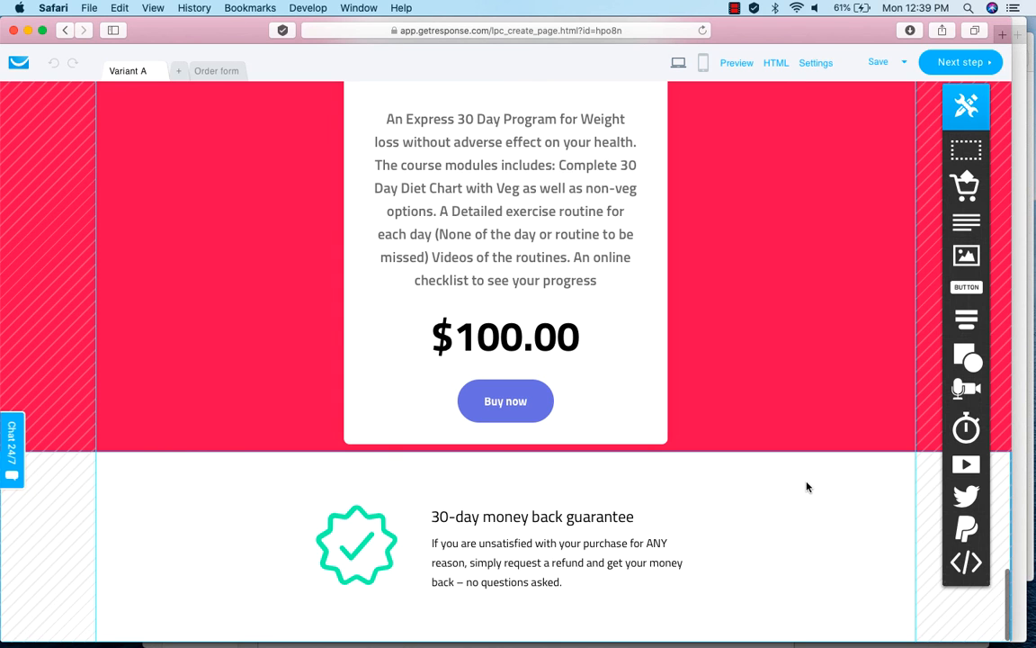
pyautogui.scroll(10, 806, 486)
pyautogui.scroll(20, 806, 486)
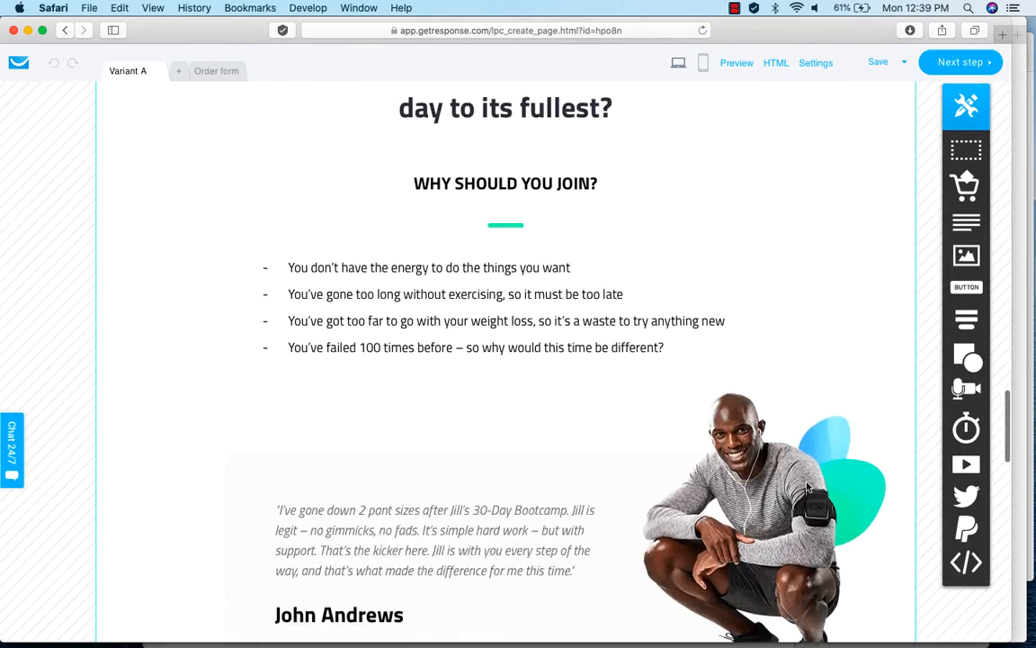
pyautogui.scroll(8, 807, 487)
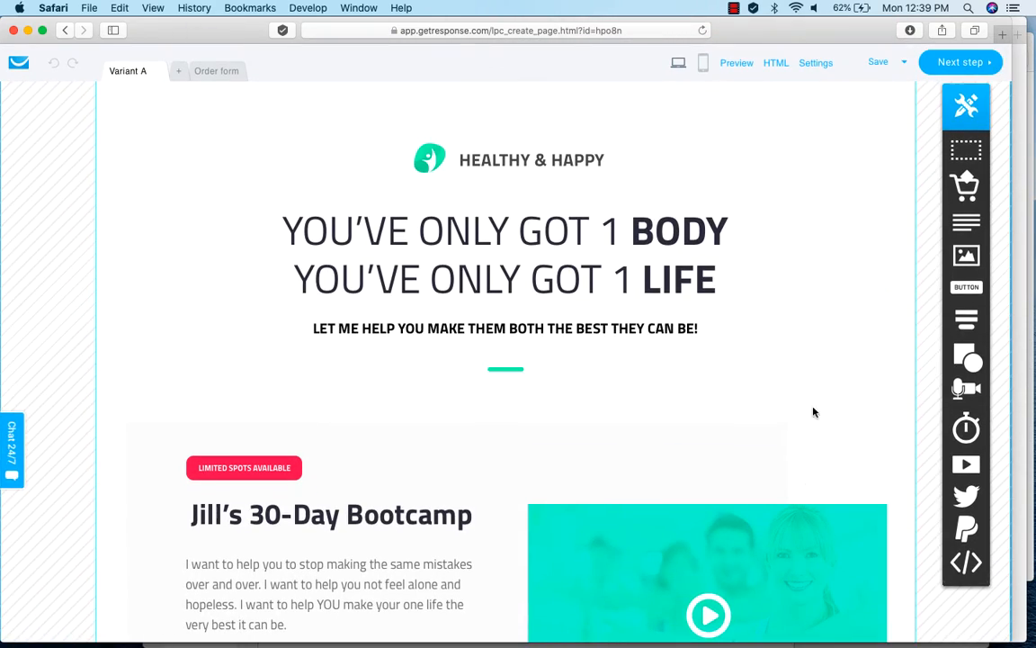
# Dismiss the order form check raised on continuing and open the sales page's order form for review.
pyautogui.click(953, 69)
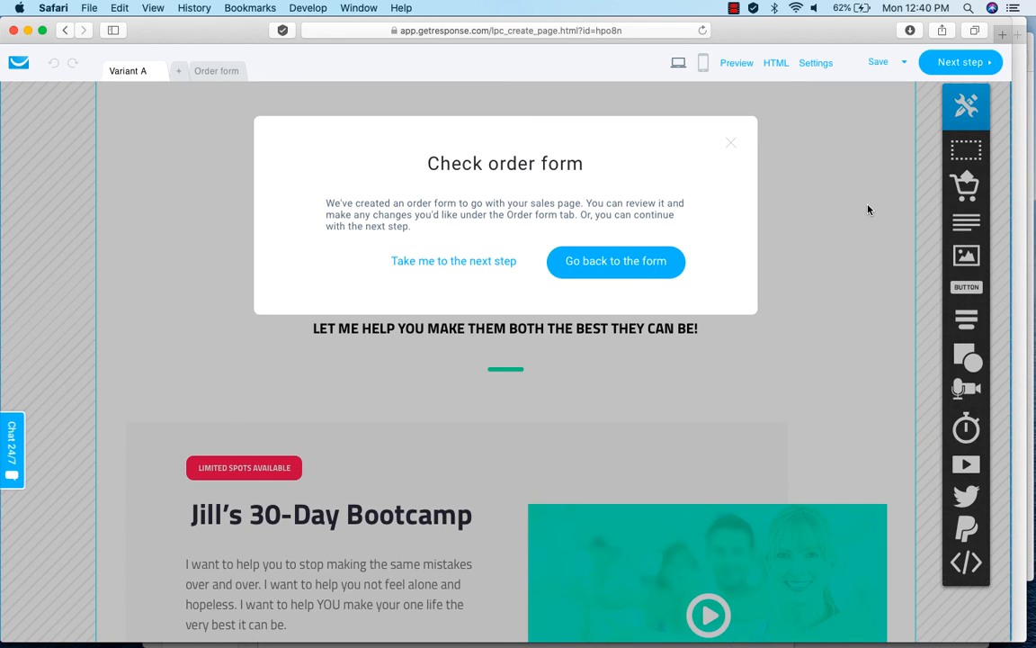
pyautogui.click(730, 143)
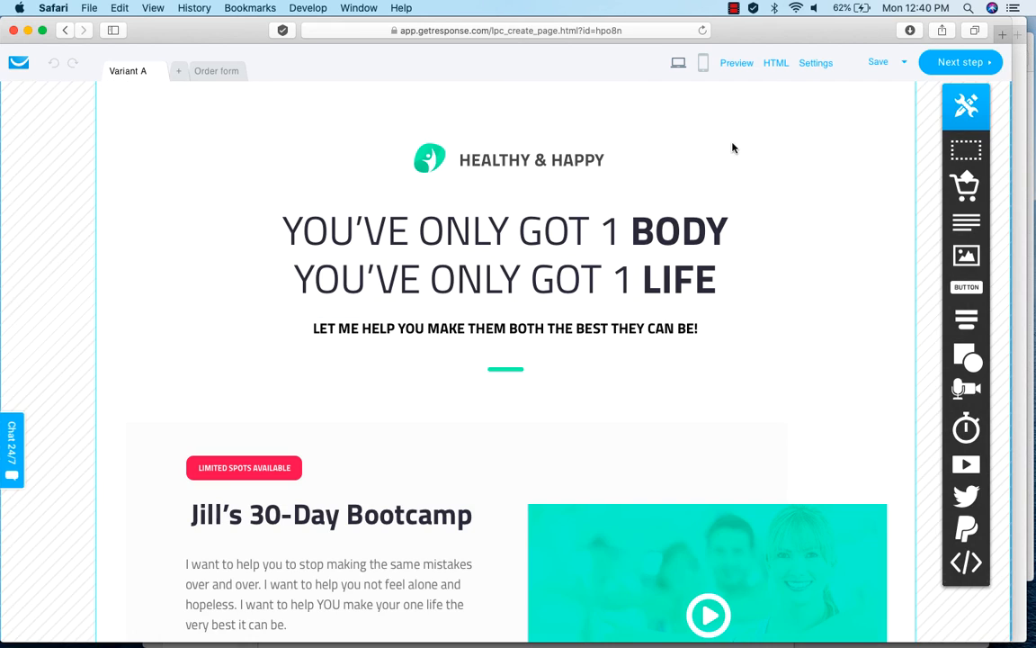
pyautogui.click(216, 72)
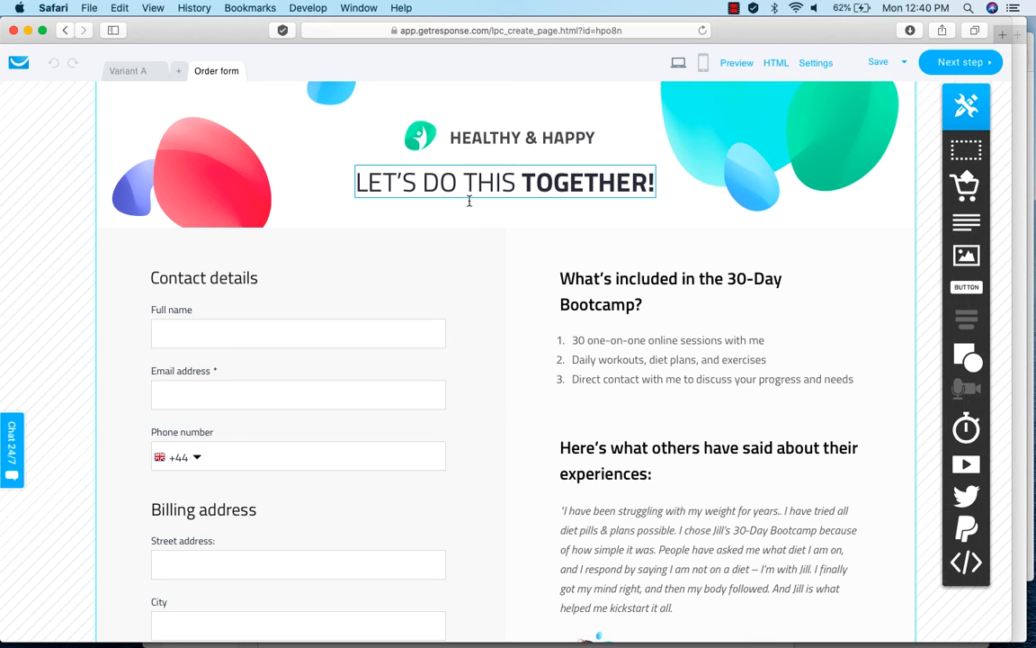
# Review the whole order form, from the contact details and billing address through the product and total price to the guarantee sections.
pyautogui.scroll(-1, 491, 477)
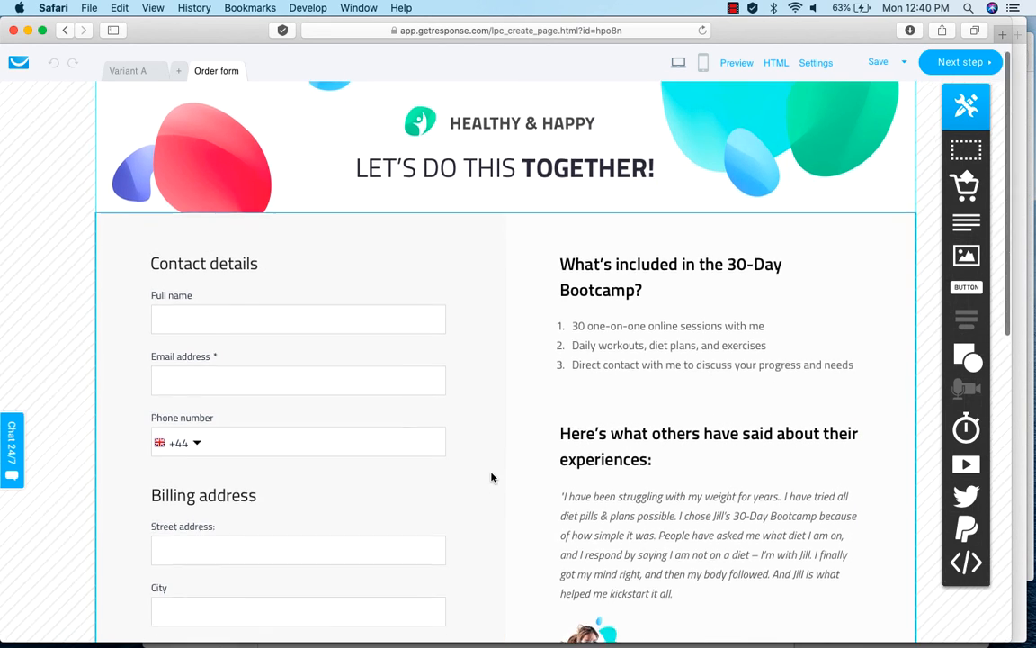
pyautogui.scroll(-5, 491, 476)
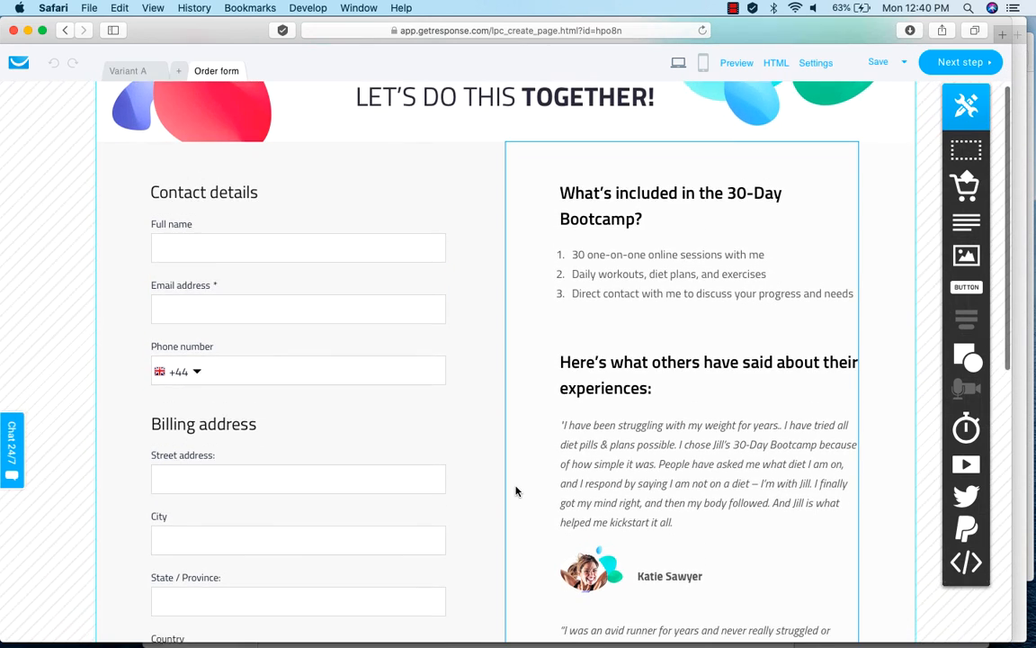
pyautogui.scroll(-10, 516, 491)
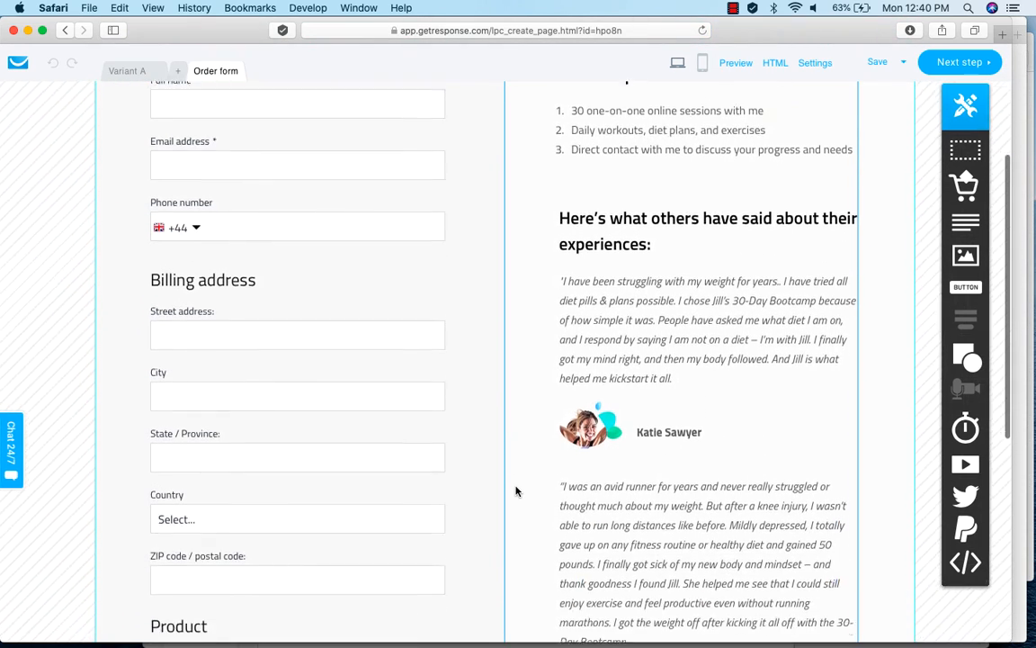
pyautogui.scroll(-14, 516, 491)
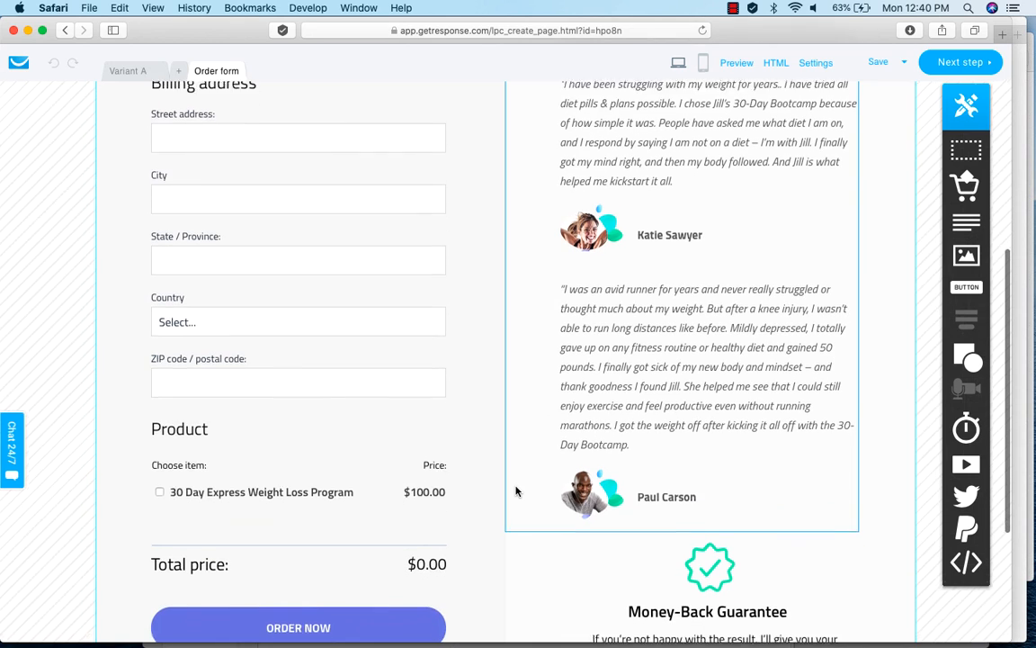
pyautogui.scroll(-3, 516, 491)
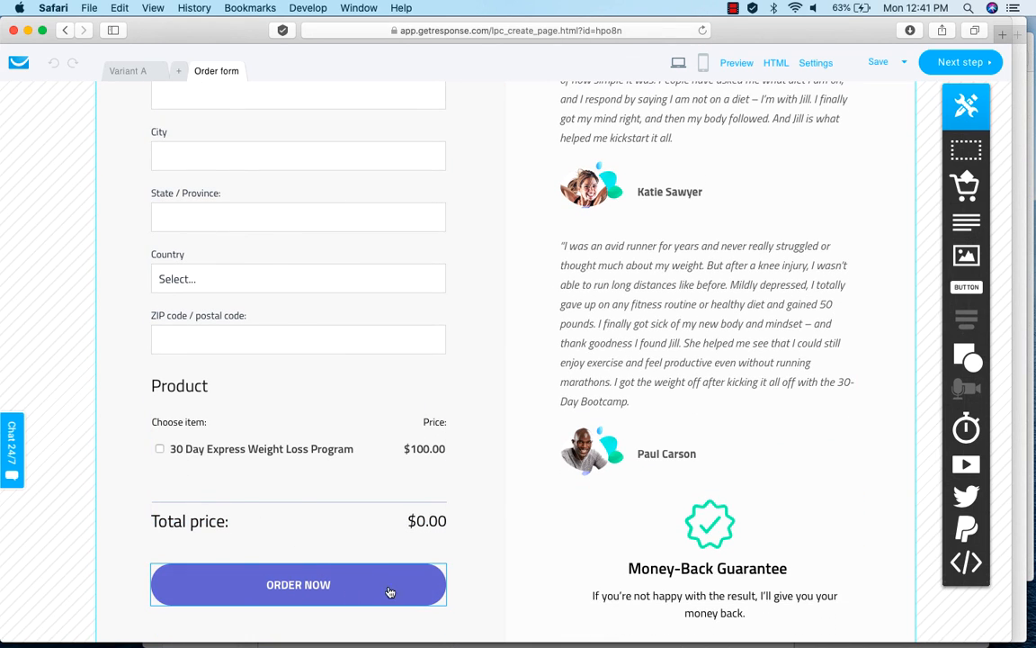
pyautogui.scroll(-10, 558, 549)
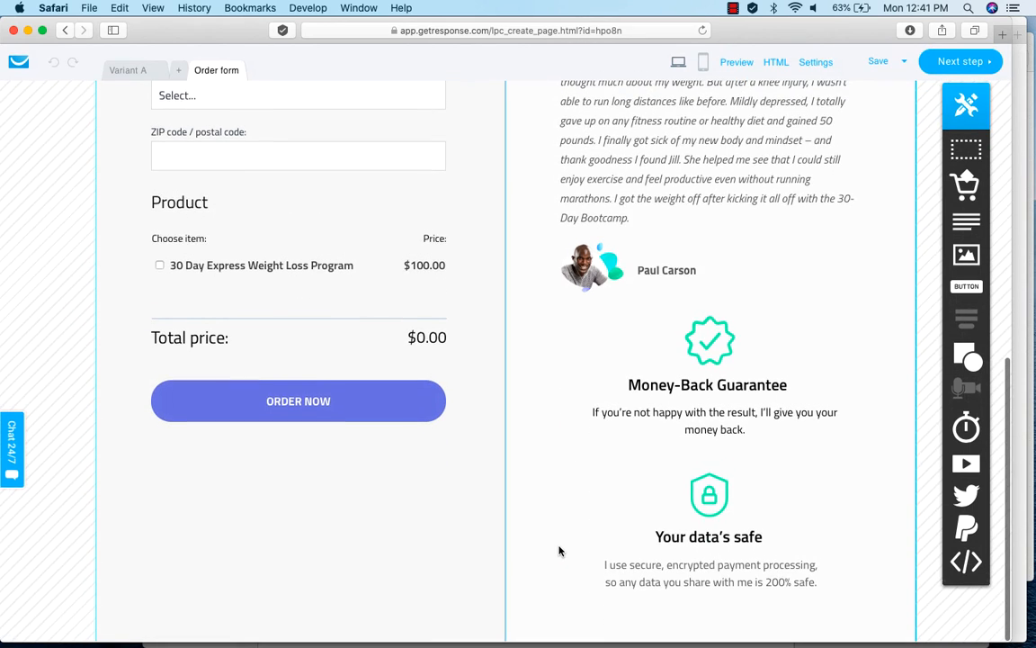
pyautogui.scroll(2, 558, 549)
pyautogui.scroll(20, 559, 550)
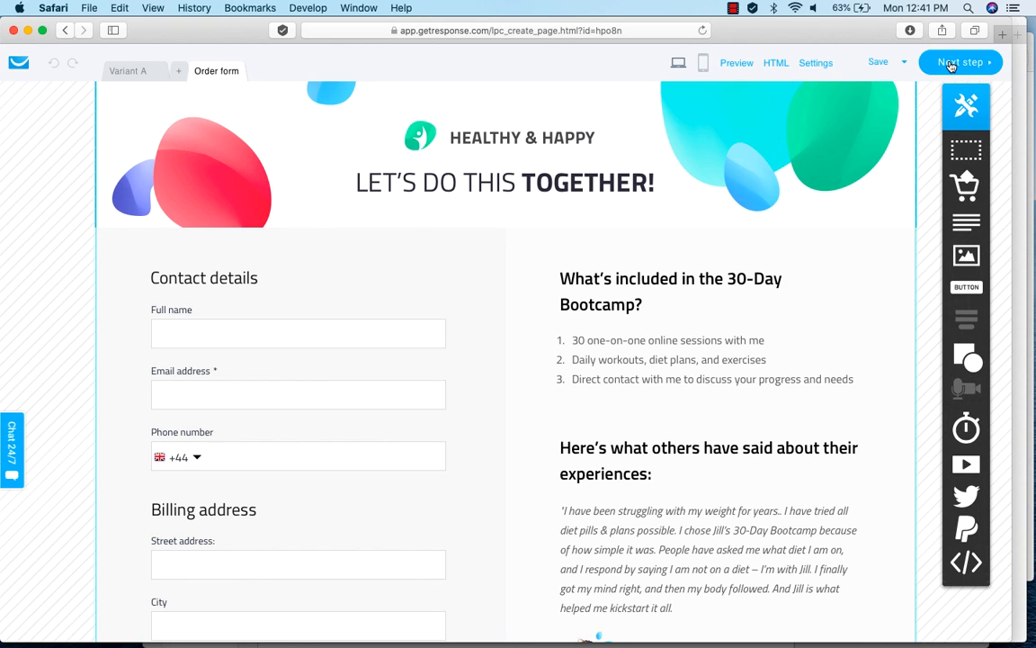
# Continue to the sales page settings and set the description to "A complete fitness routine for you. We guarantee results or a full money back guarantee".
pyautogui.click(951, 66)
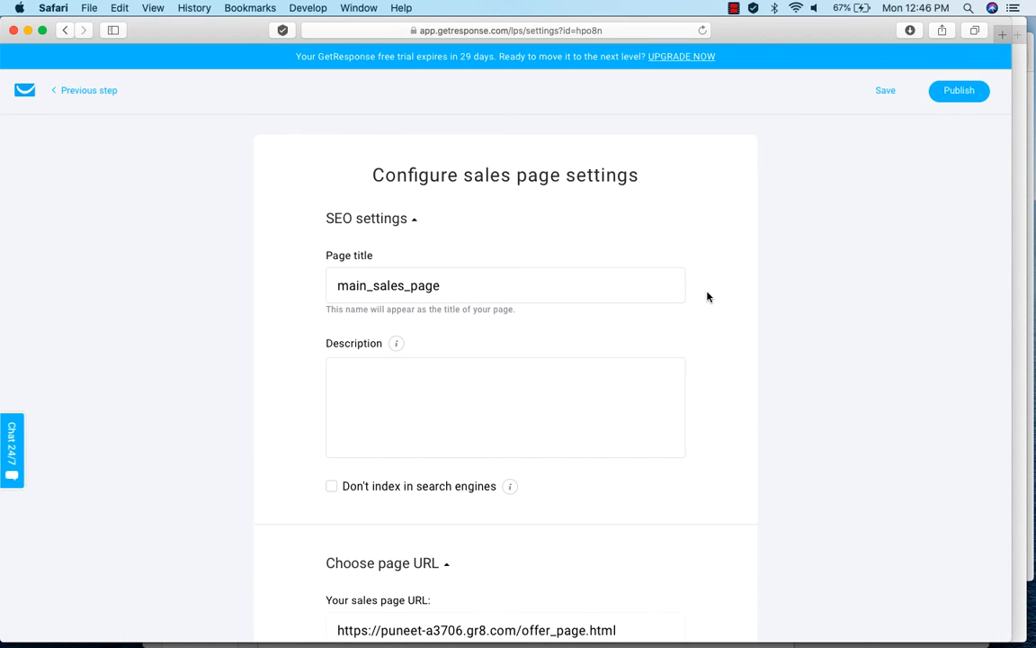
pyautogui.scroll(-3, 709, 316)
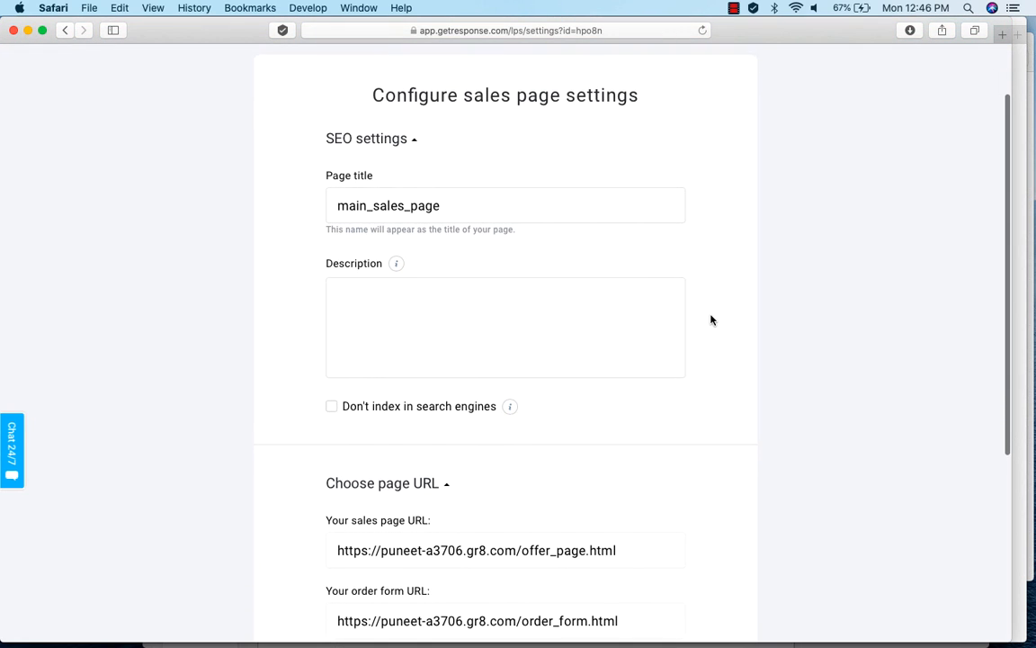
pyautogui.click(460, 304)
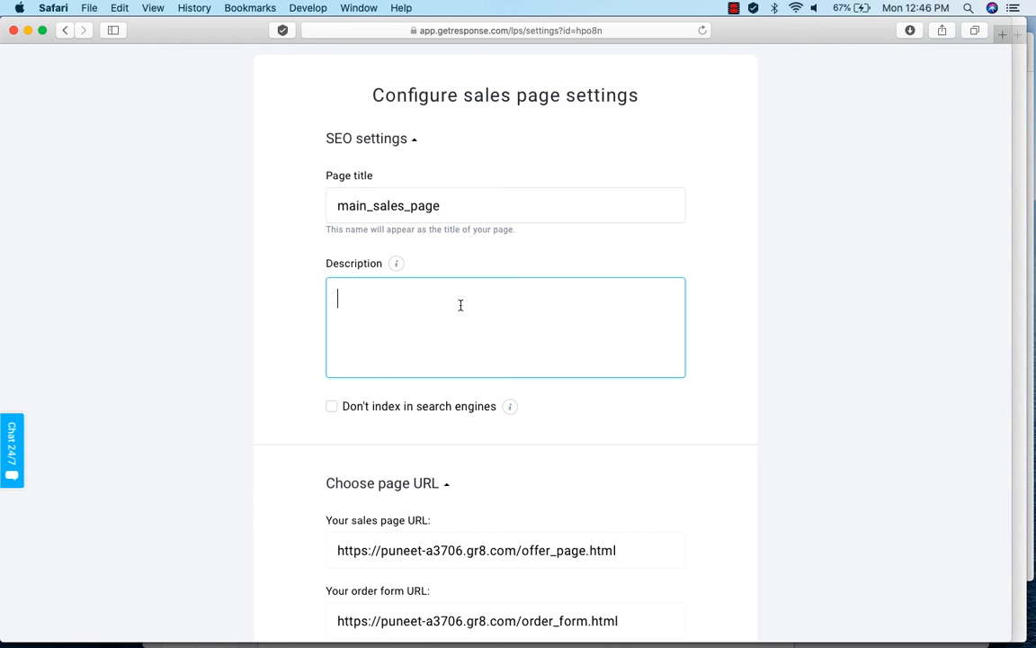
pyautogui.write('A complete fitness routine for you.  We guarantee results or a full money back guarantee')
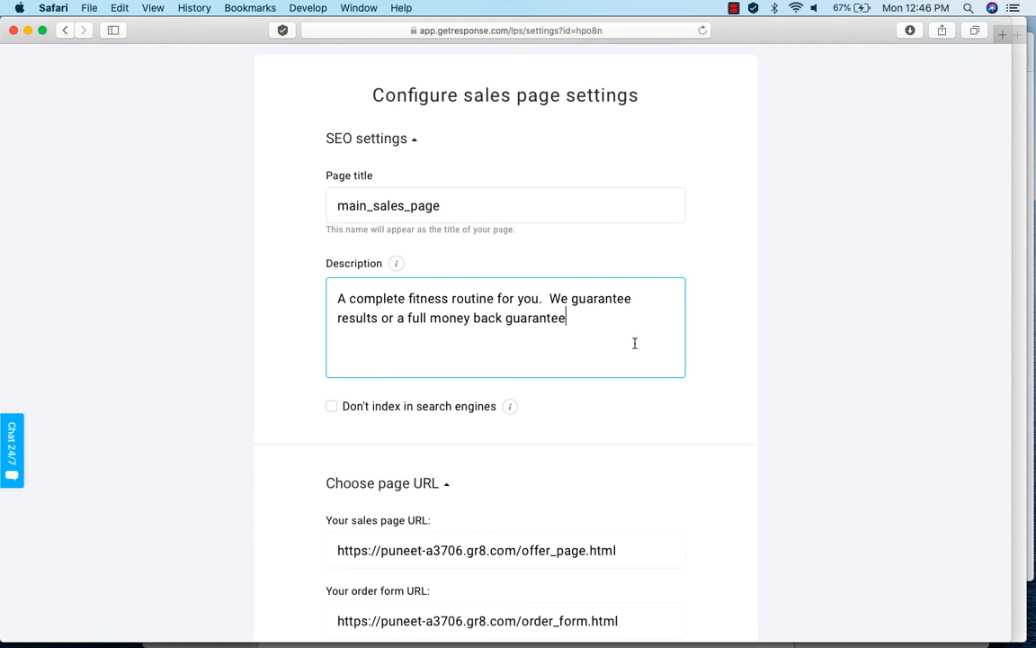
# Check the sales page and order form URLs in the remaining settings and publish the sales page.
pyautogui.scroll(-2, 480, 347)
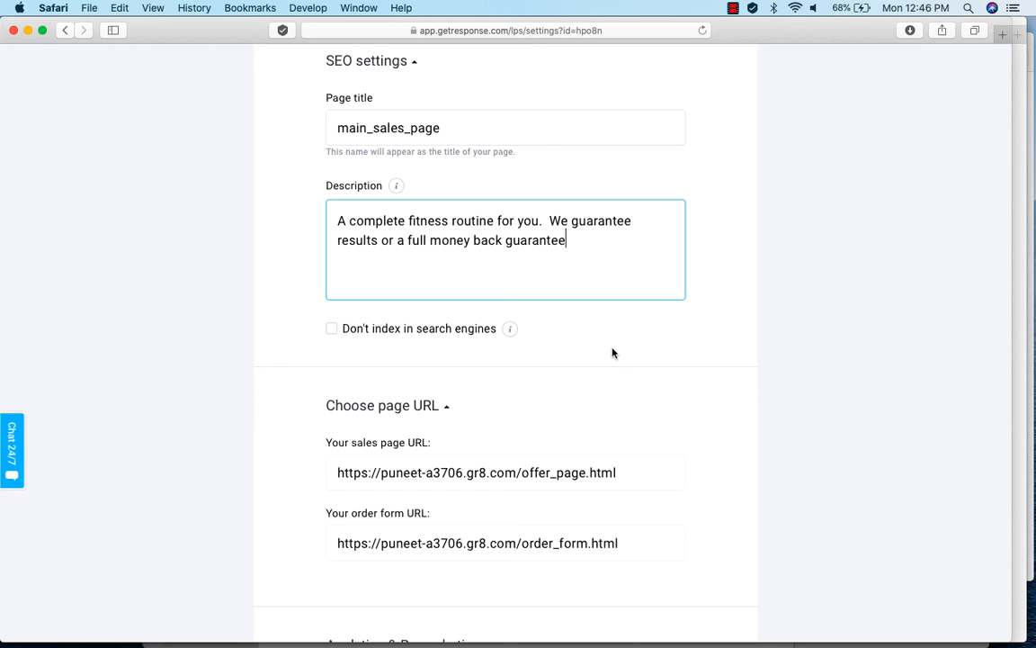
pyautogui.scroll(-3, 712, 375)
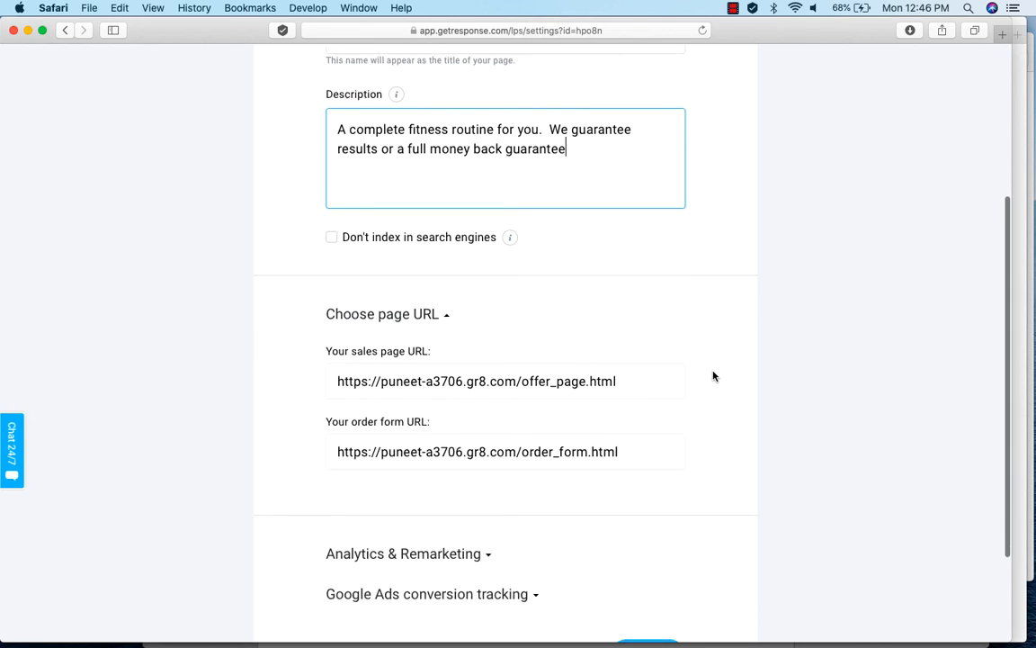
pyautogui.scroll(-1, 713, 376)
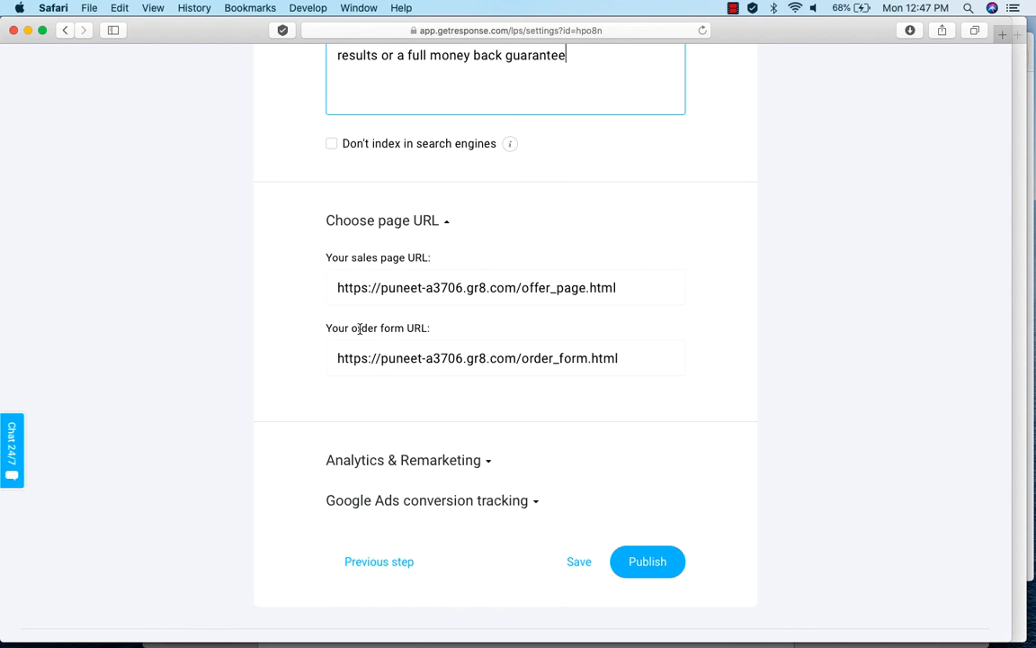
pyautogui.scroll(-3, 684, 433)
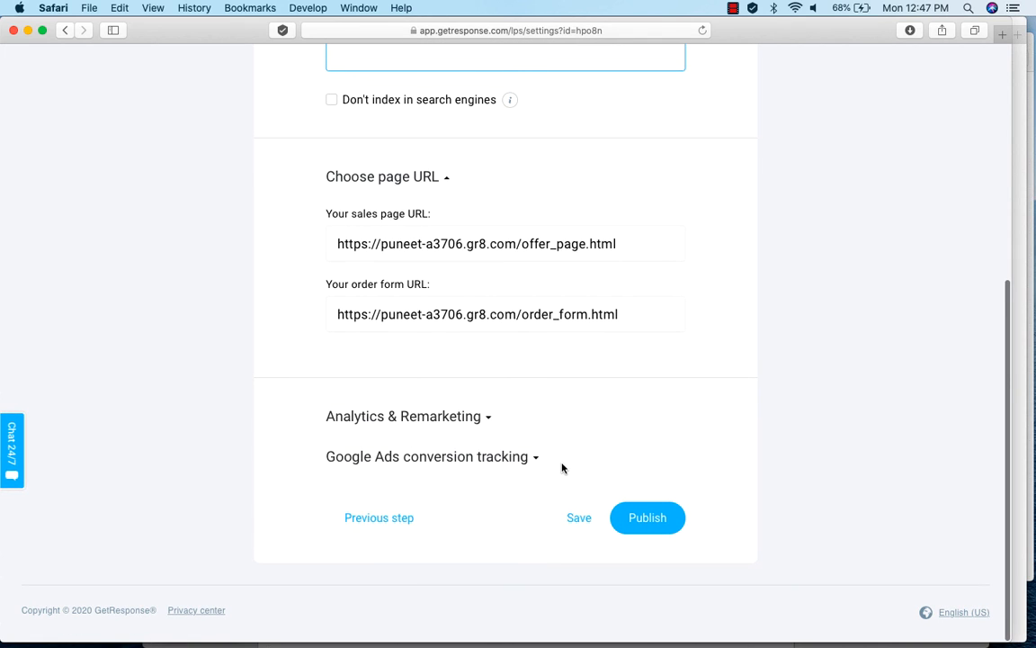
pyautogui.click(648, 520)
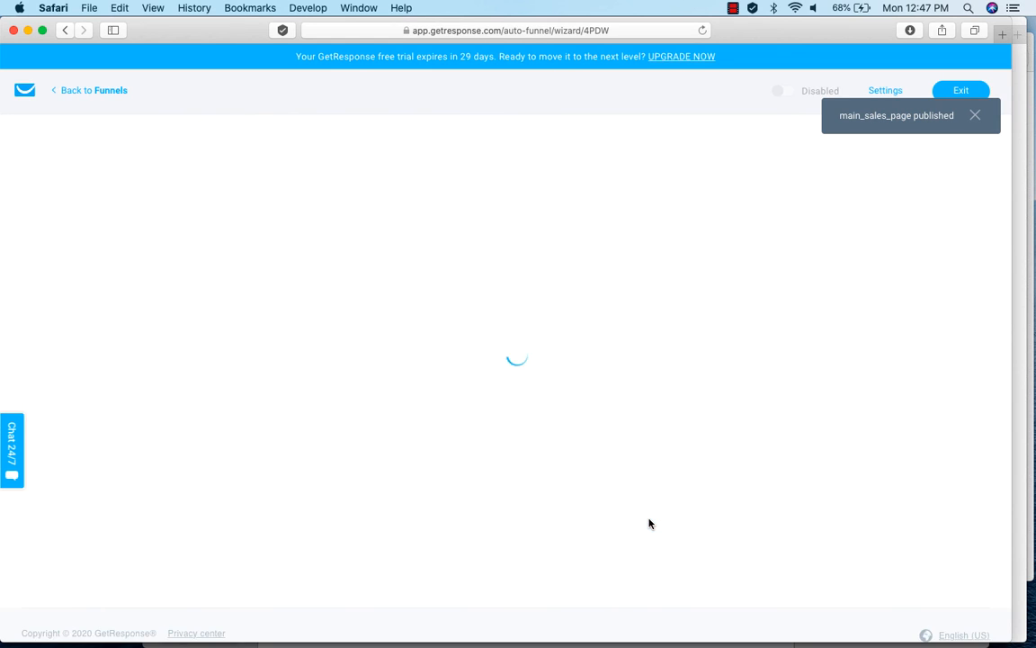
# Look over the funnel's sales page, order form and upsell stages and start adding a confirmation page for the "Say thanks and confirm the order" stage.
pyautogui.scroll(-5, 652, 525)
pyautogui.scroll(-4, 879, 552)
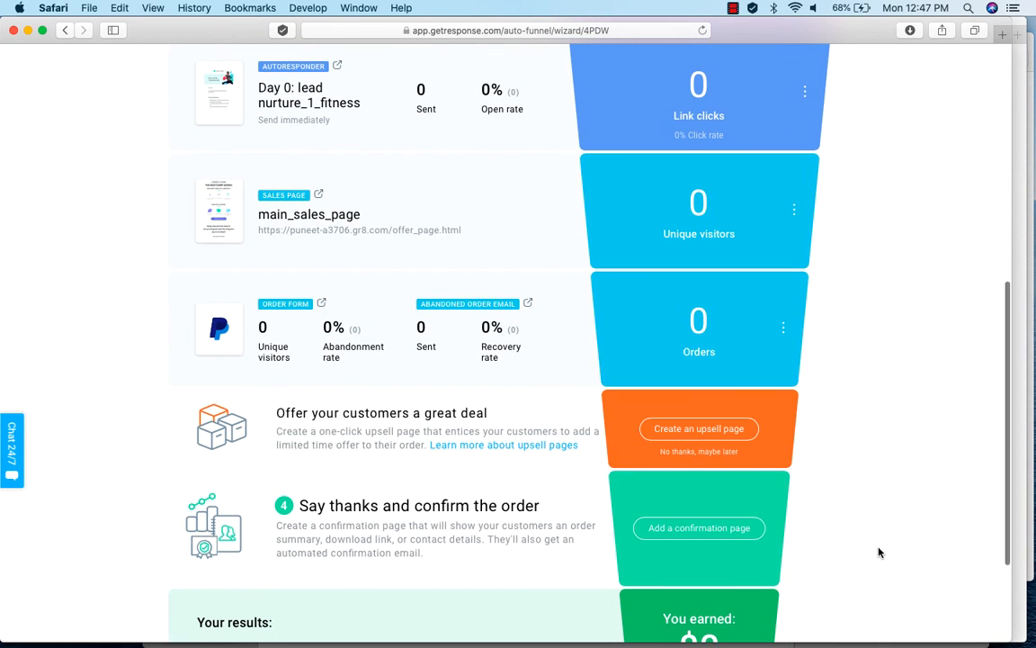
pyautogui.scroll(1, 880, 553)
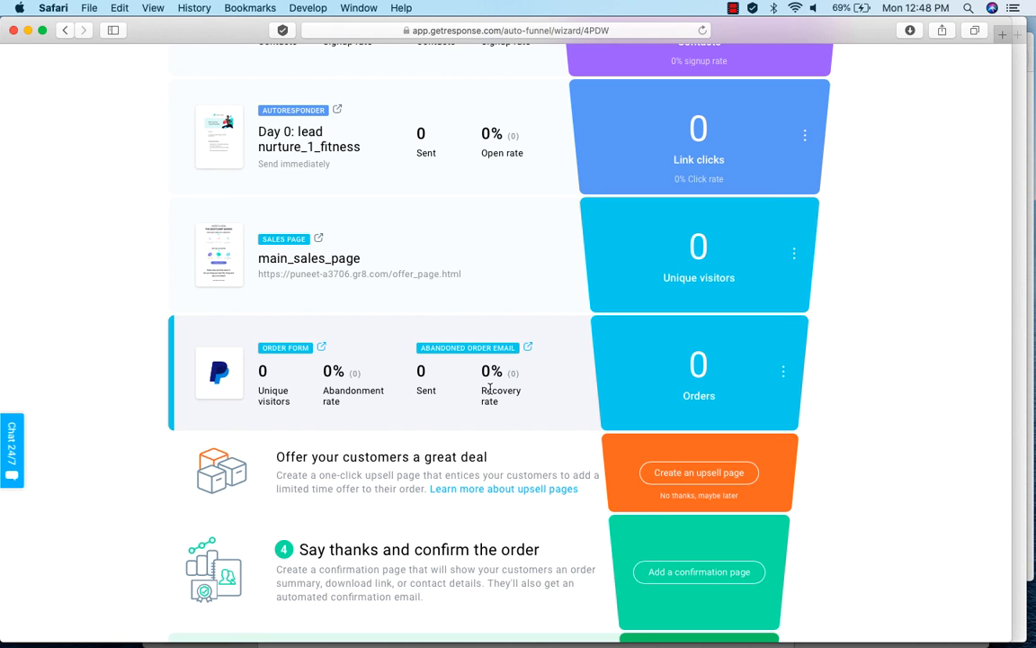
pyautogui.scroll(-2, 881, 433)
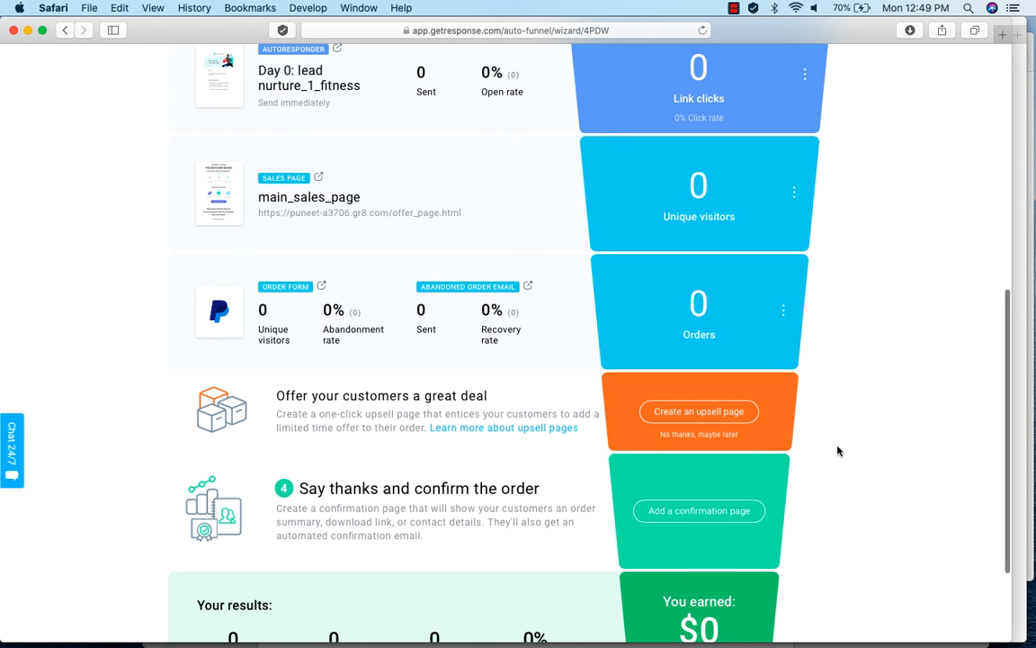
pyautogui.scroll(-3, 837, 451)
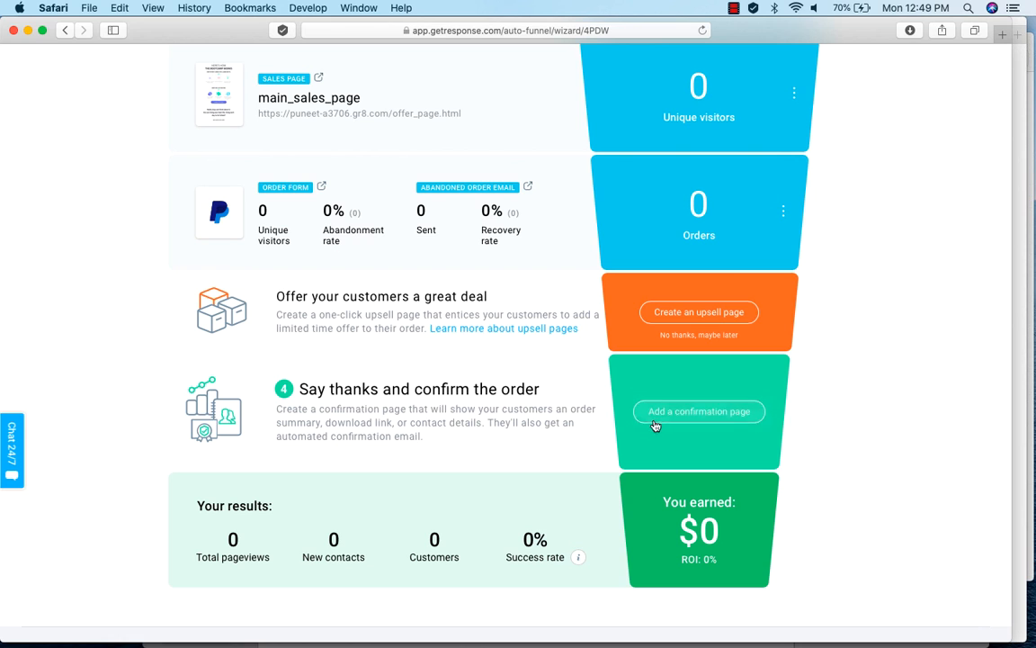
pyautogui.click(689, 412)
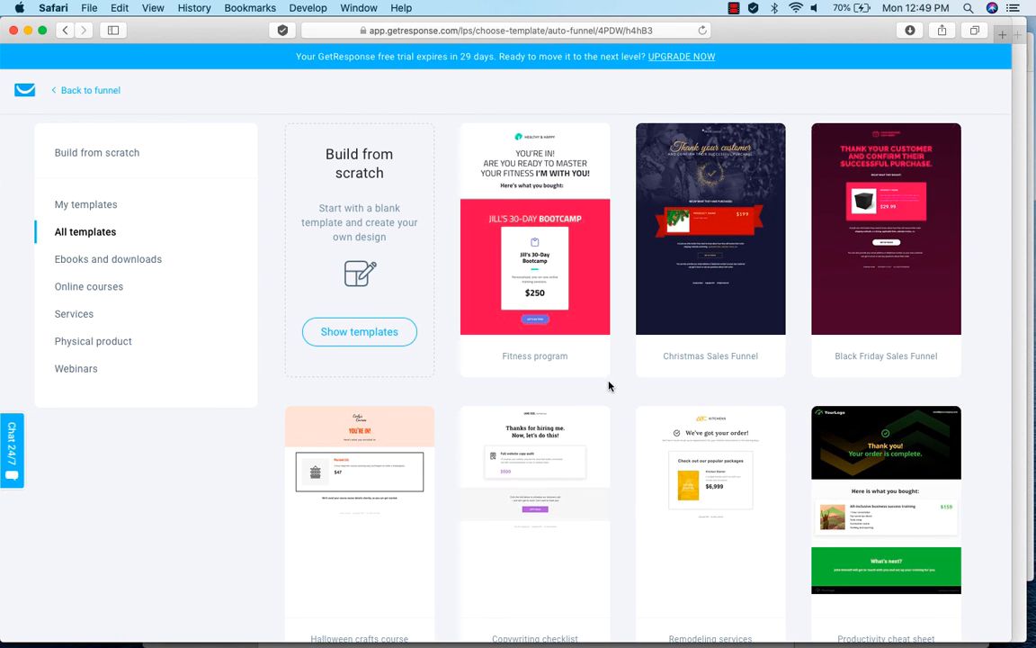
# Choose the Fitness program template for the confirmation page, name it "order_confirmation" and continue to its editor.
pyautogui.moveTo(556, 258)
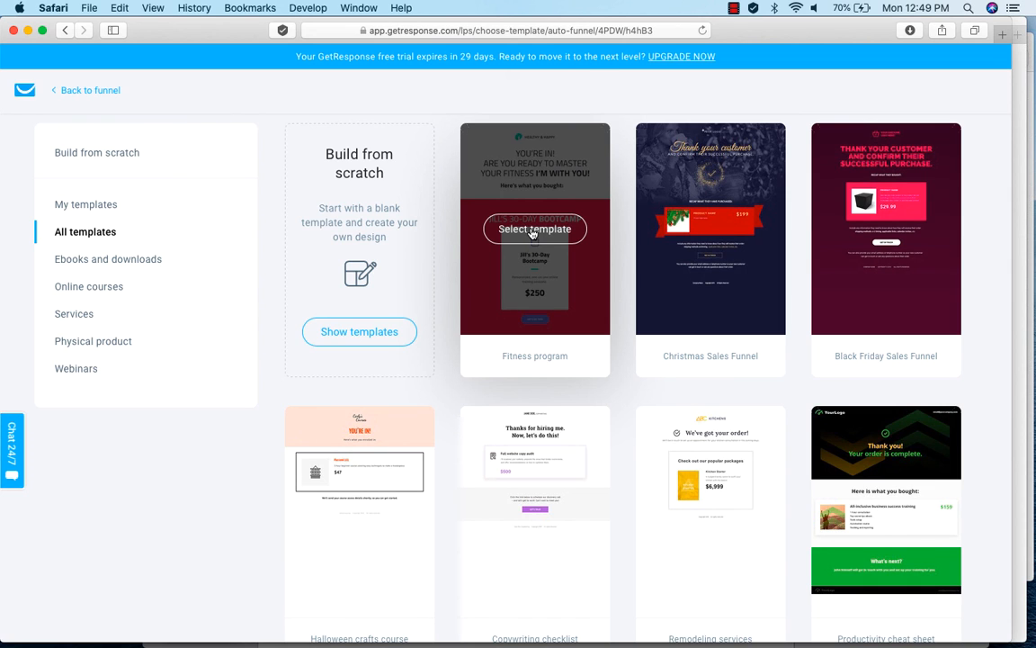
pyautogui.click(533, 230)
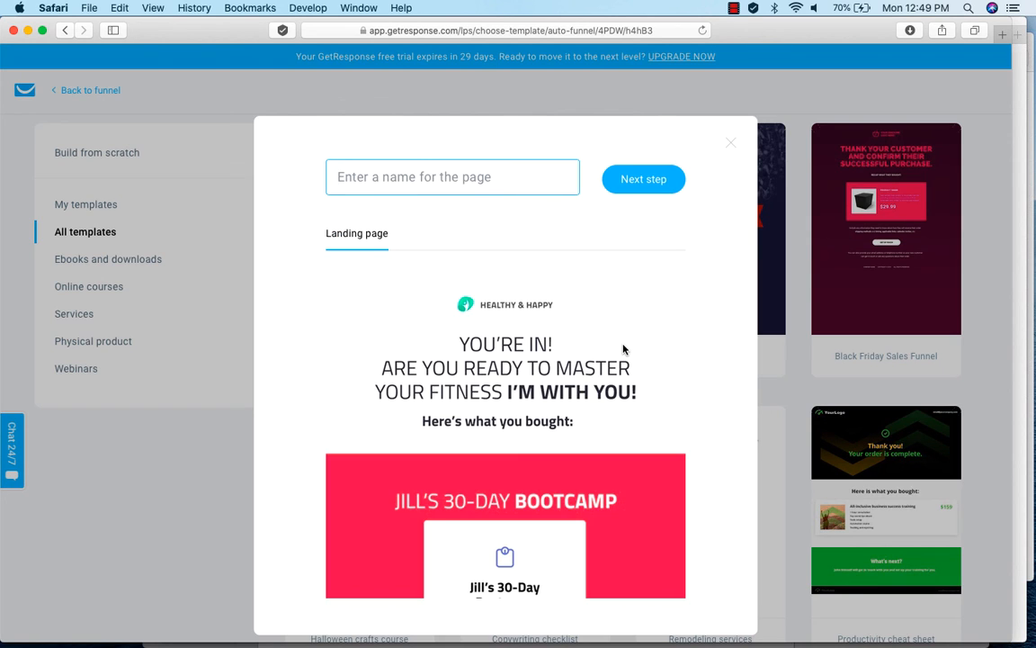
pyautogui.write('order')
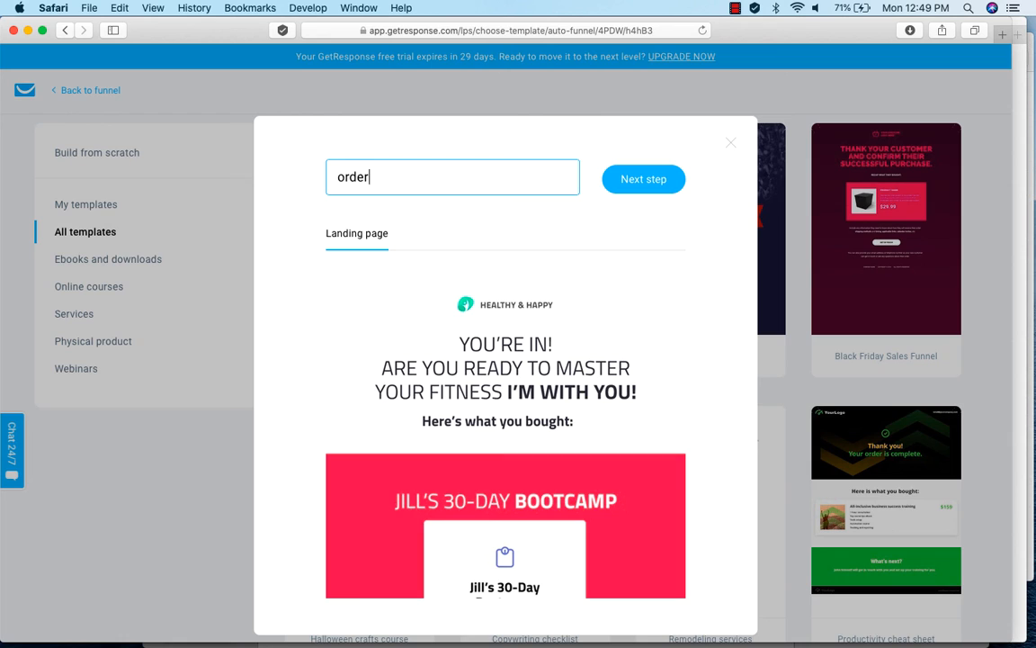
pyautogui.write('_confirmation')
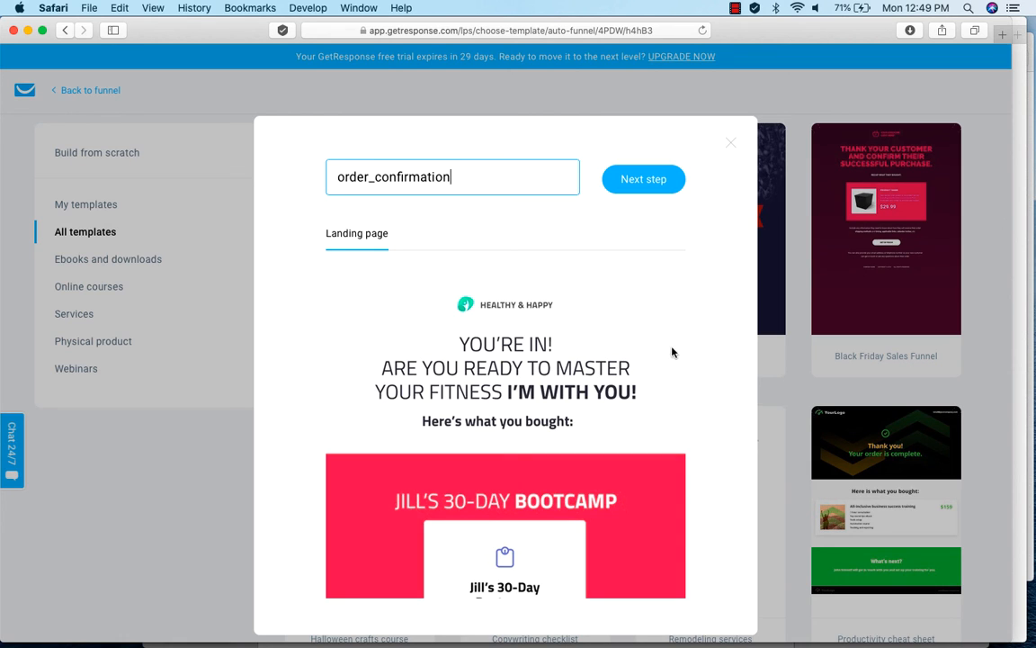
pyautogui.click(648, 181)
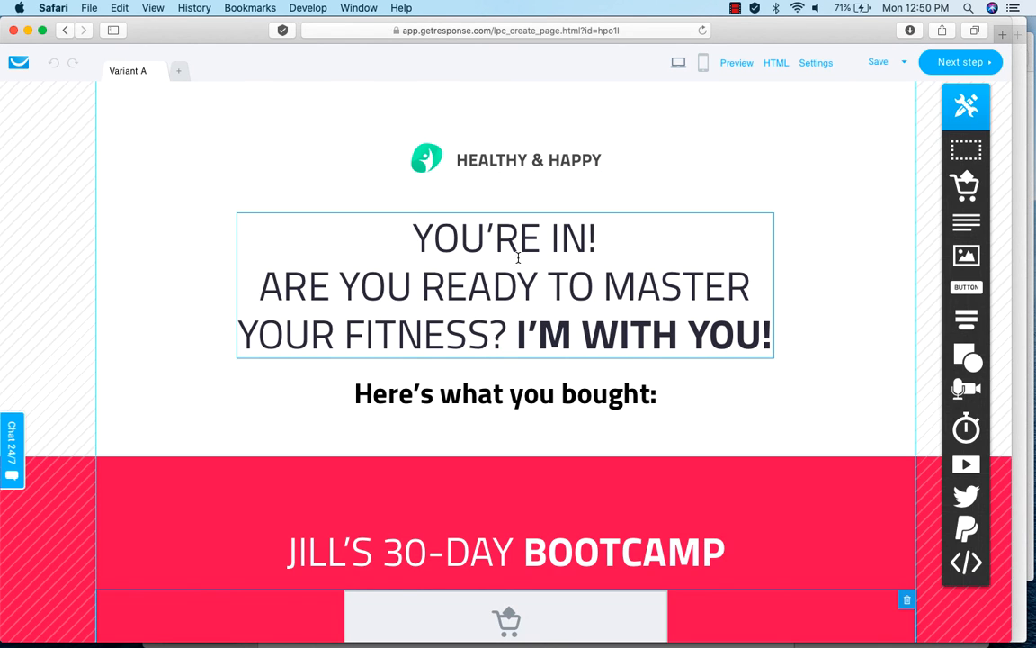
# Look over the confirmation page from its heading to the "Let's do this!" call to action and continue to its settings.
pyautogui.scroll(-4, 737, 428)
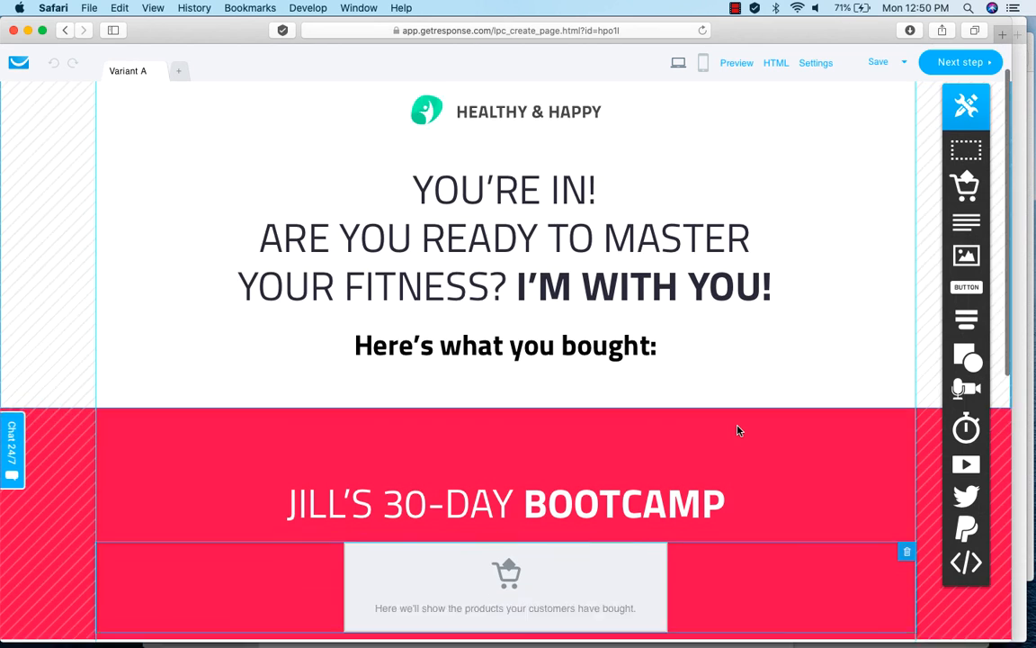
pyautogui.scroll(-3, 738, 430)
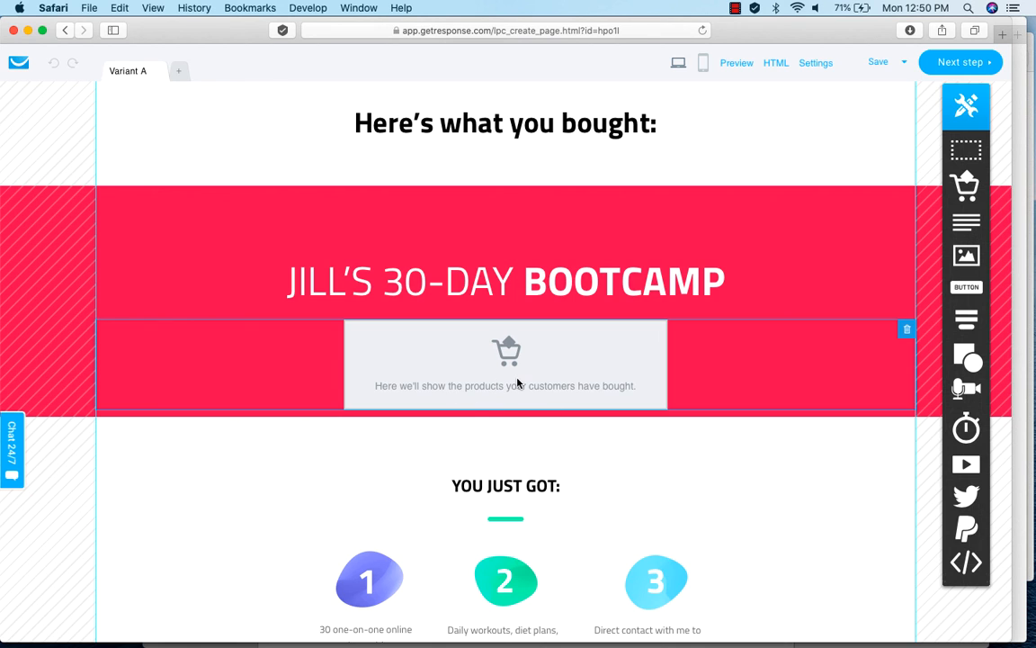
pyautogui.scroll(-5, 817, 525)
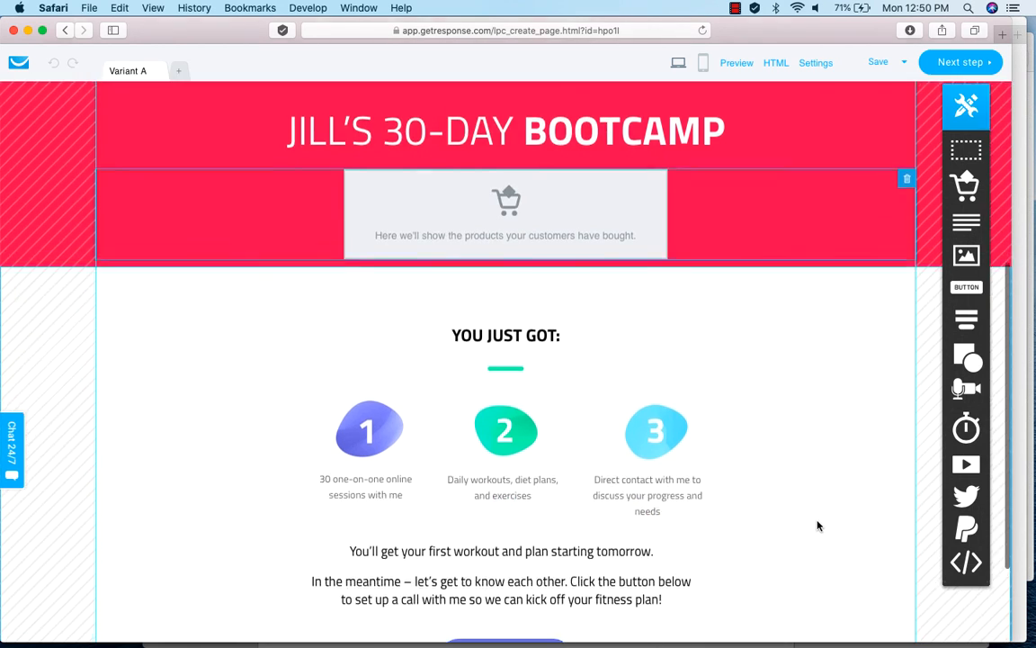
pyautogui.scroll(-2, 816, 525)
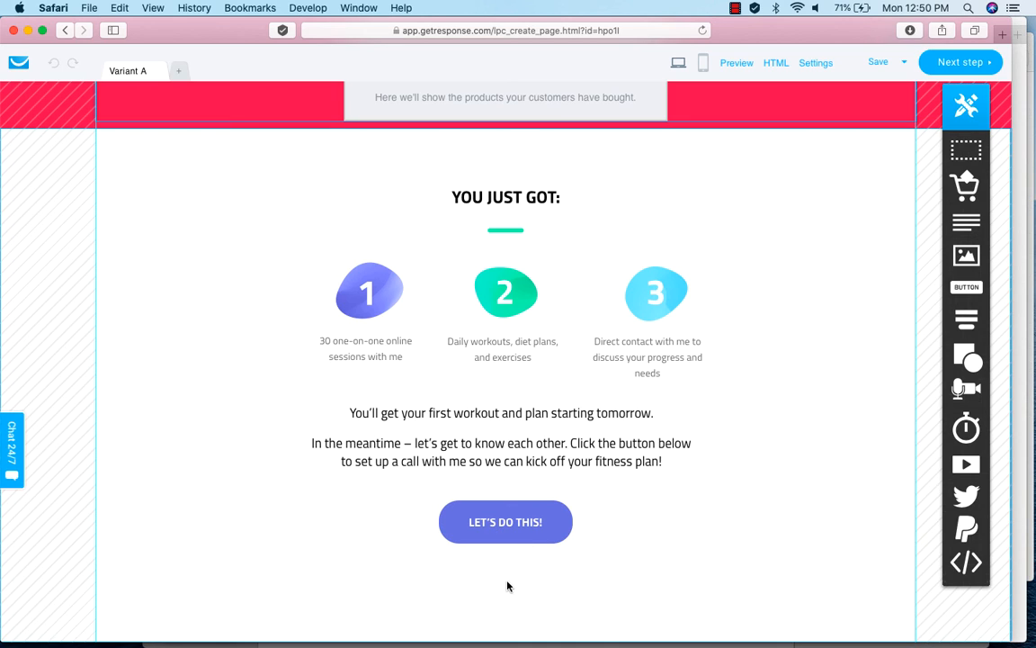
pyautogui.scroll(10, 717, 470)
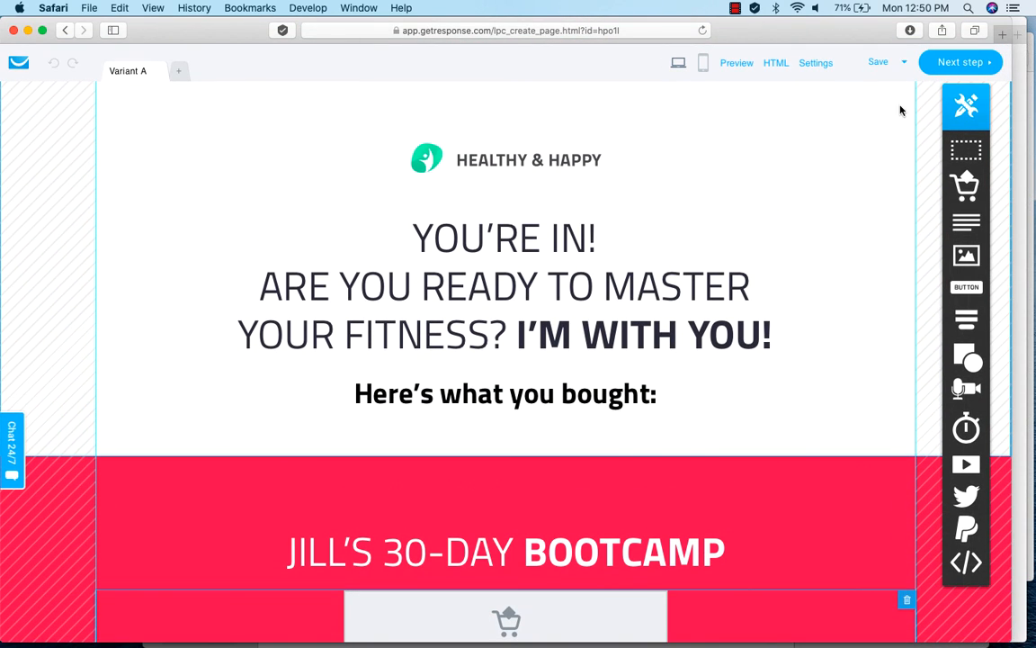
pyautogui.click(955, 64)
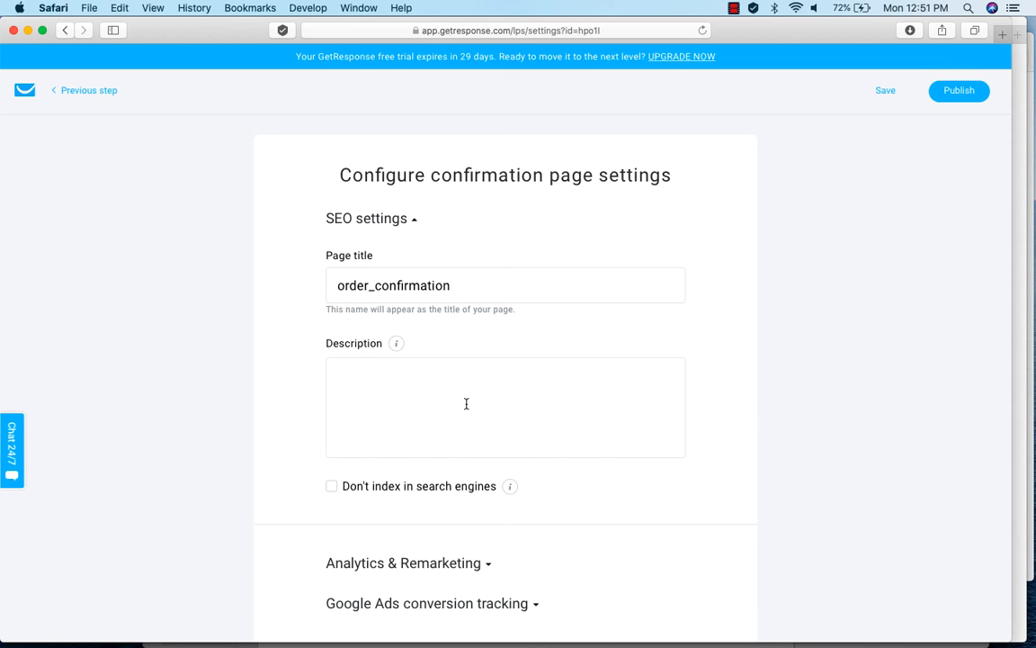
# Set the confirmation page's description to "Thanks for your order. We are working towards 100% satisfaction levels.".
pyautogui.click(415, 379)
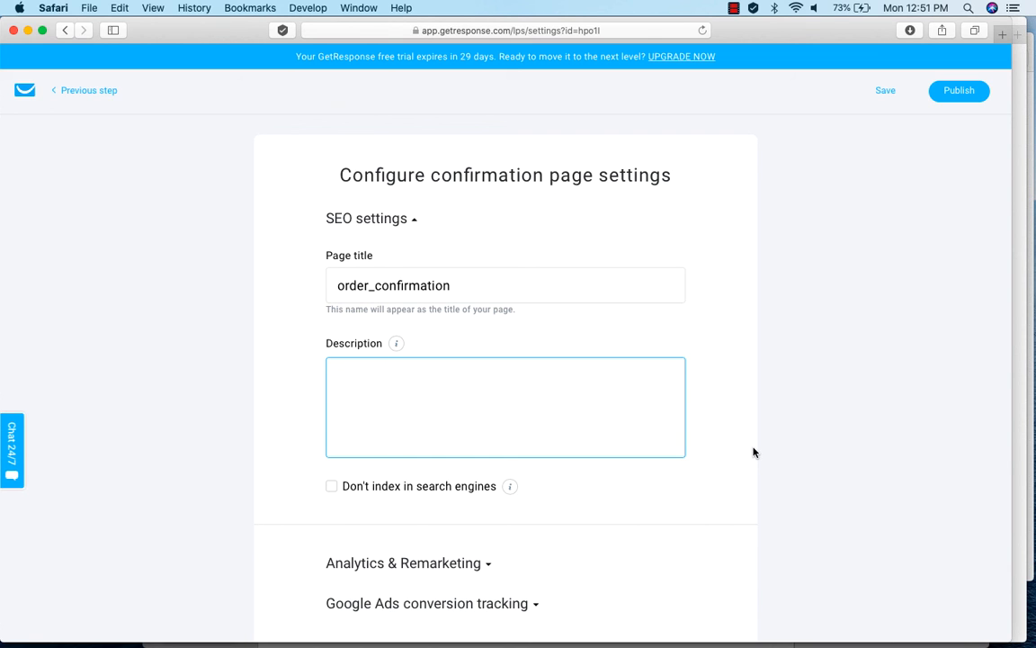
pyautogui.write('Thanks for your order.  We are working towards 100% satisfaction levels.')
pyautogui.scroll(-2, 713, 492)
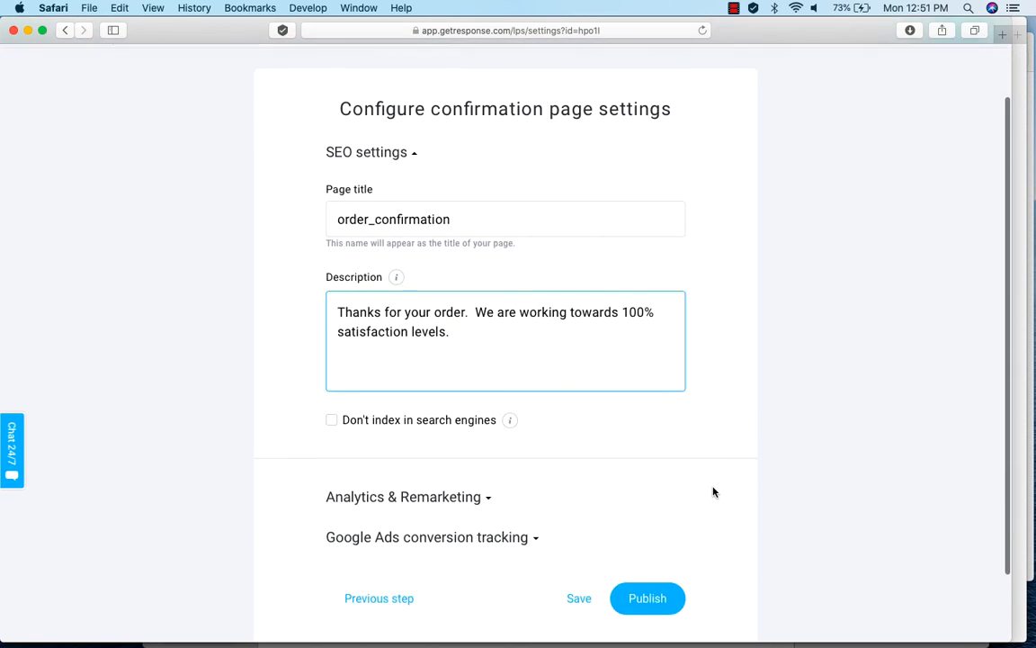
pyautogui.scroll(-1, 713, 492)
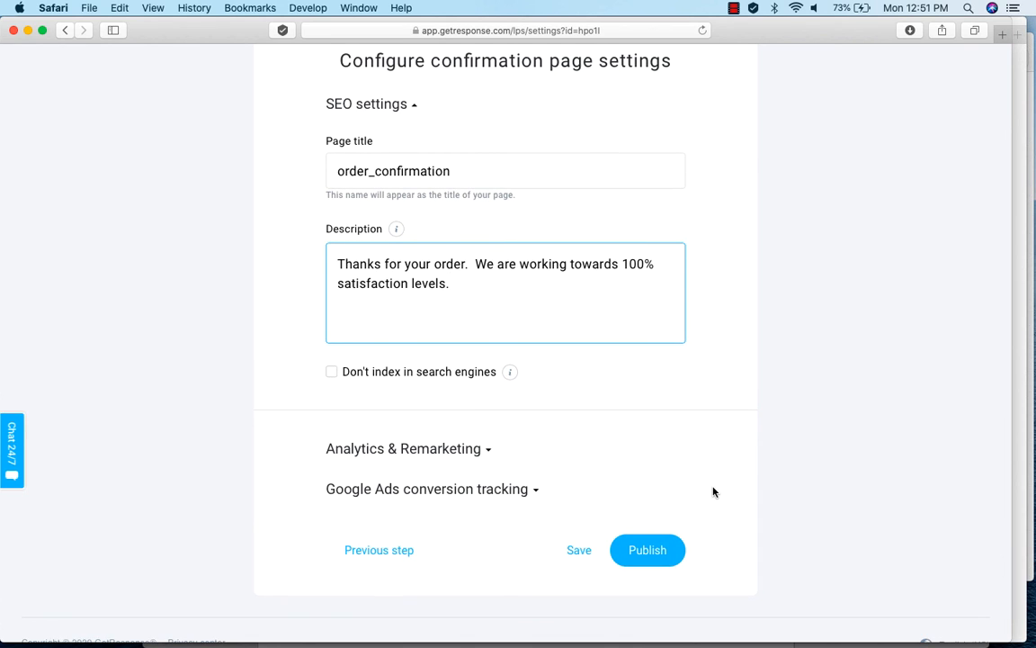
# Publish the order confirmation page and dismiss the ad promotion offer to return to the funnel overview.
pyautogui.scroll(-1, 809, 469)
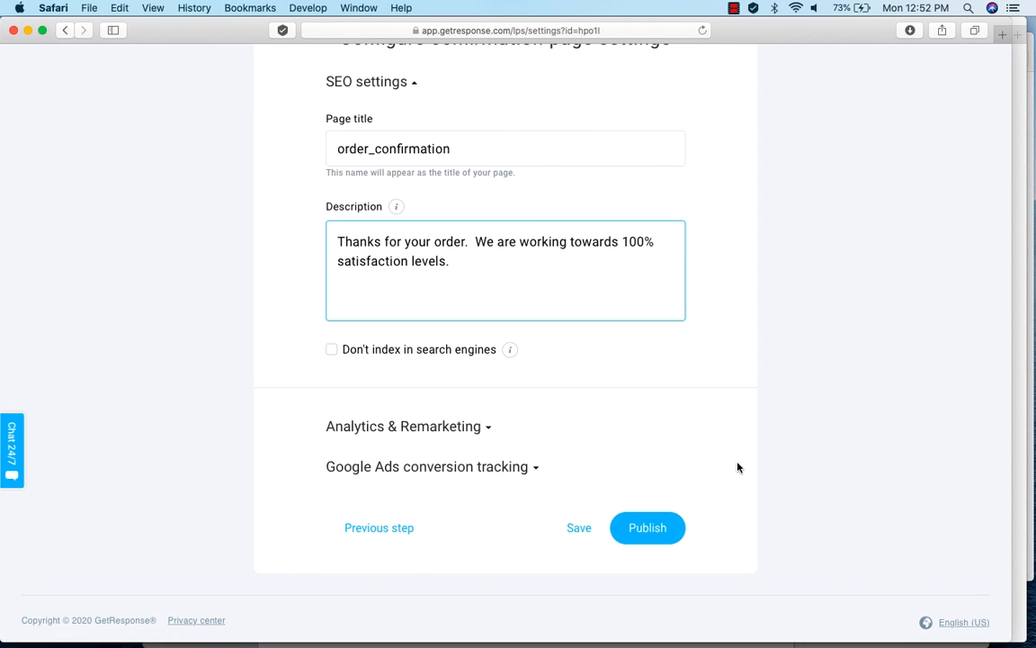
pyautogui.click(656, 531)
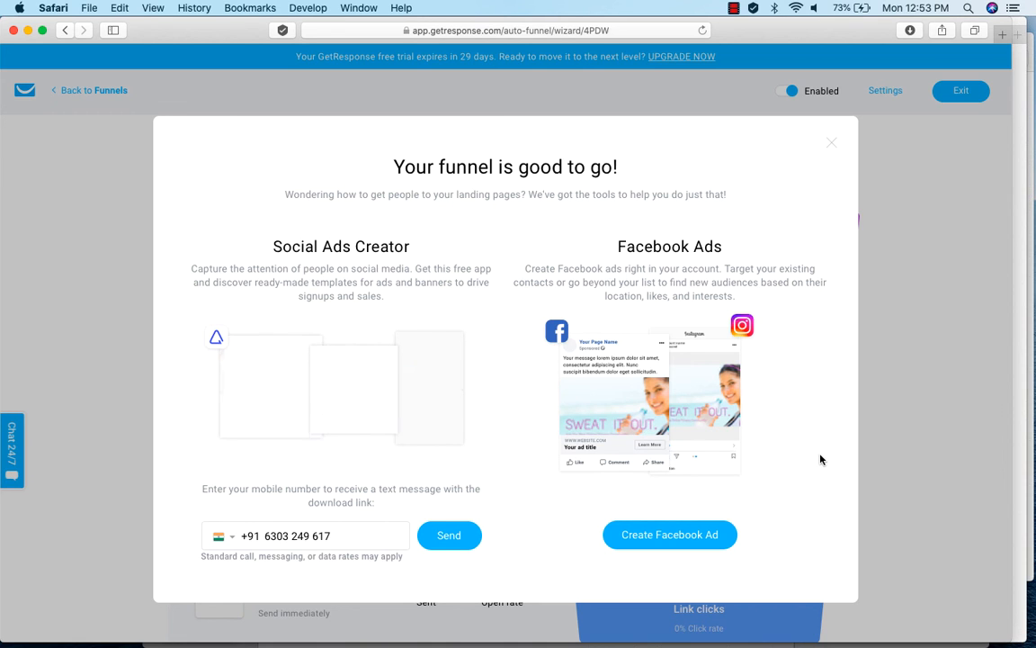
pyautogui.click(832, 146)
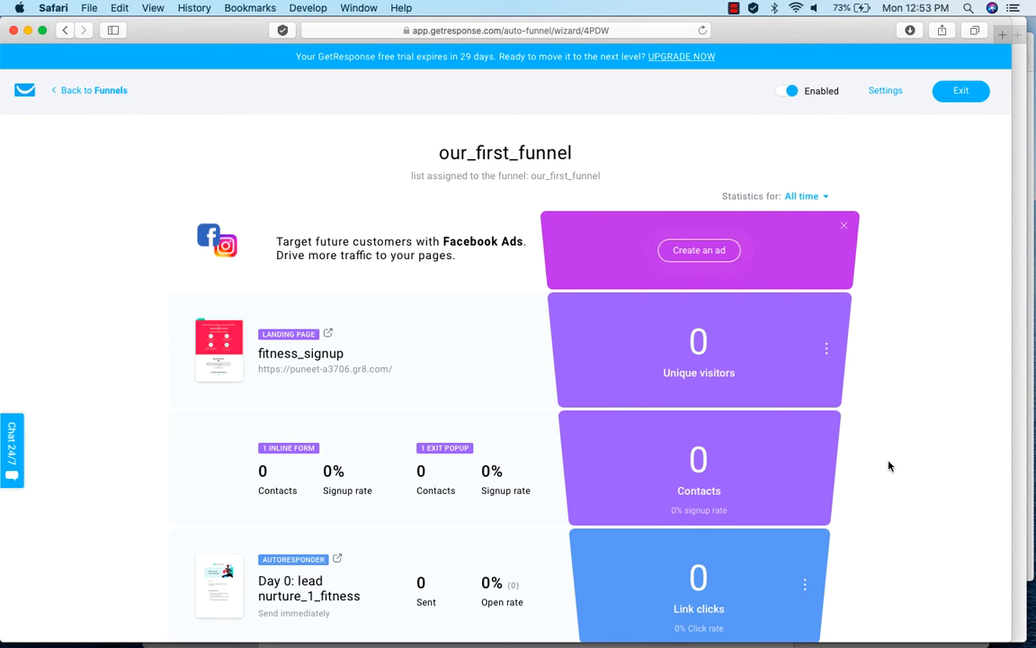
# Review the finished funnel's stages from the landing page through the sales page, order form and confirmation page to the overall results.
pyautogui.scroll(-2, 889, 466)
pyautogui.scroll(-10, 888, 466)
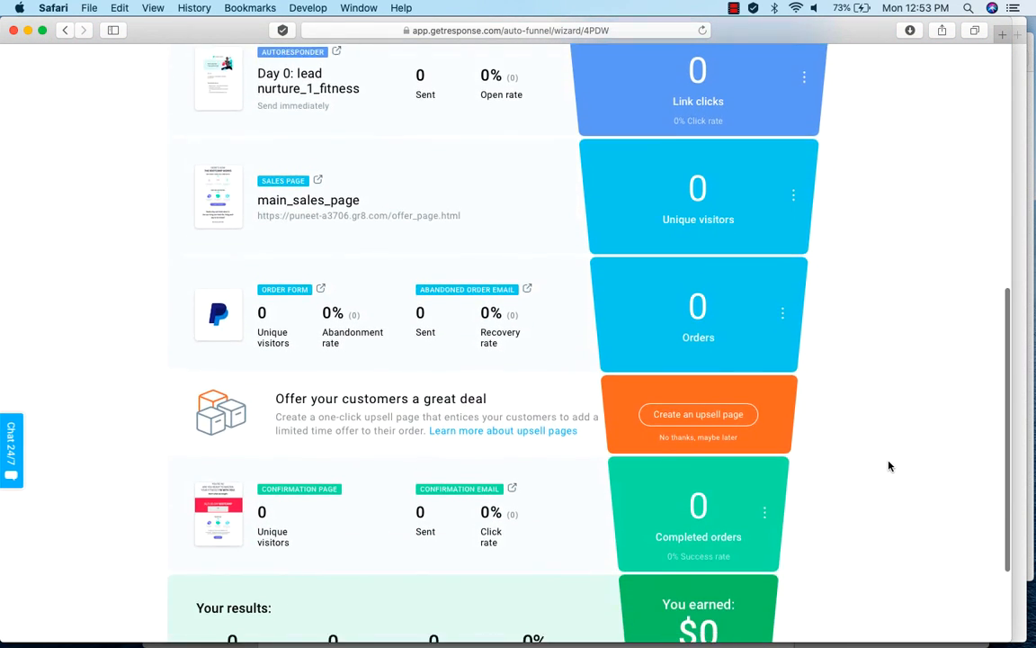
pyautogui.scroll(-1, 888, 466)
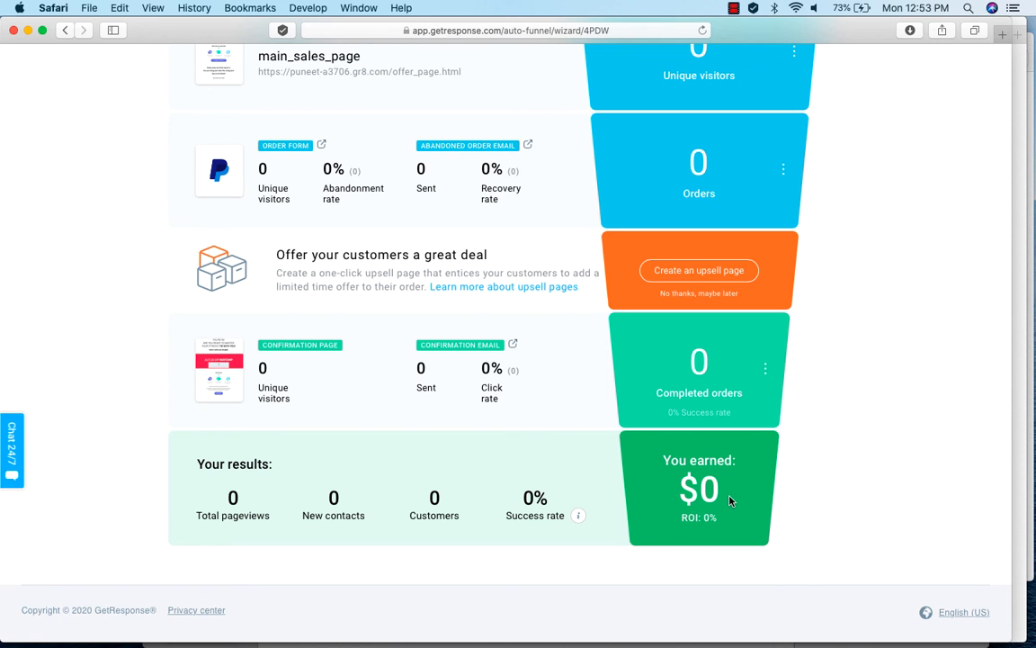
pyautogui.scroll(5, 851, 405)
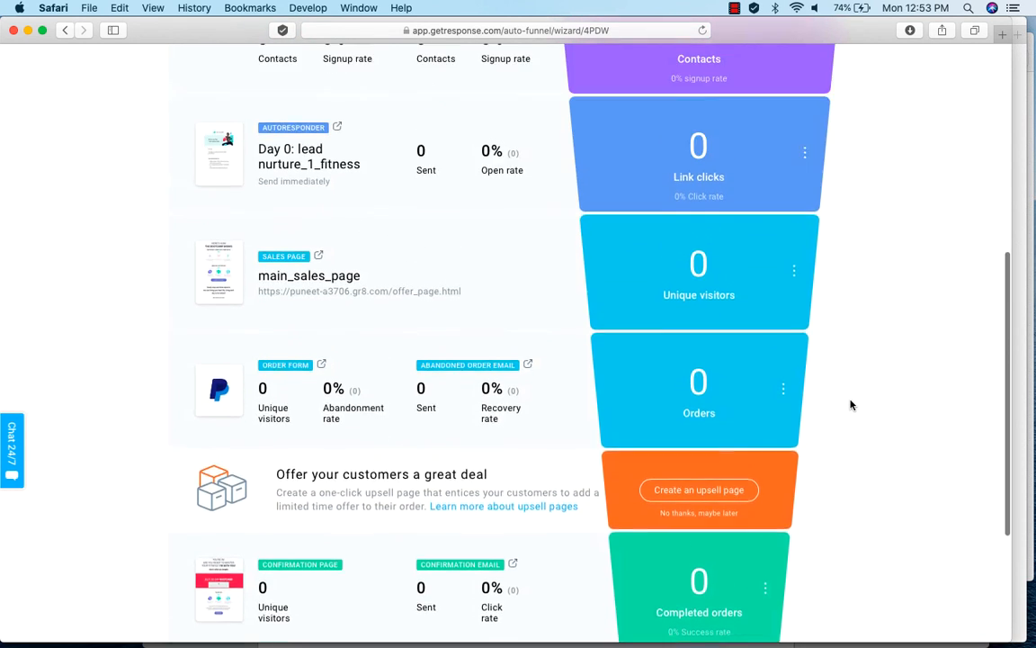
pyautogui.scroll(10, 851, 404)
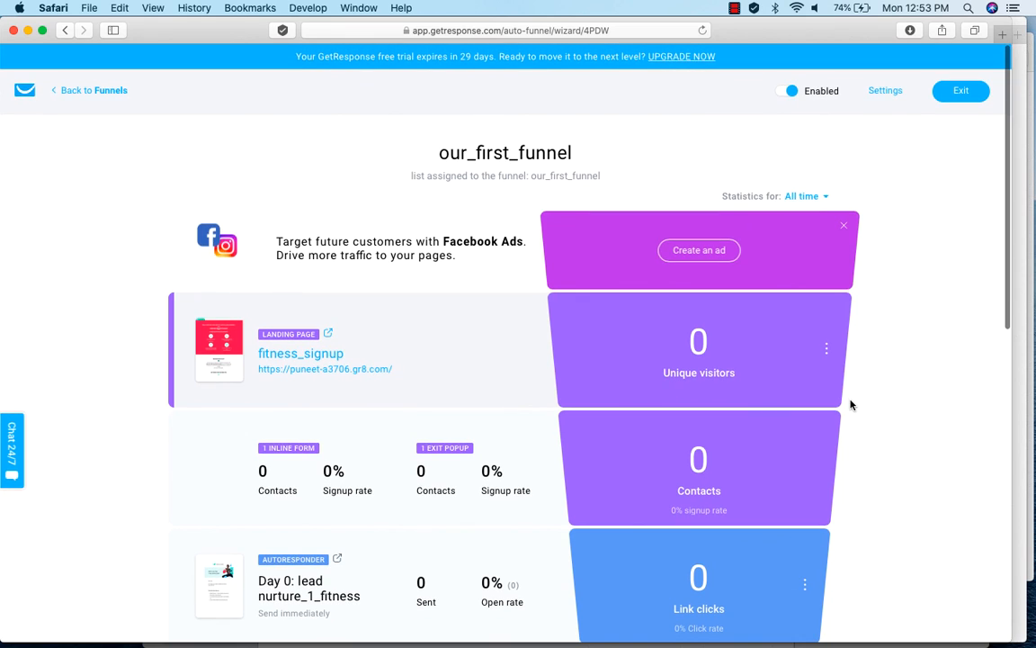